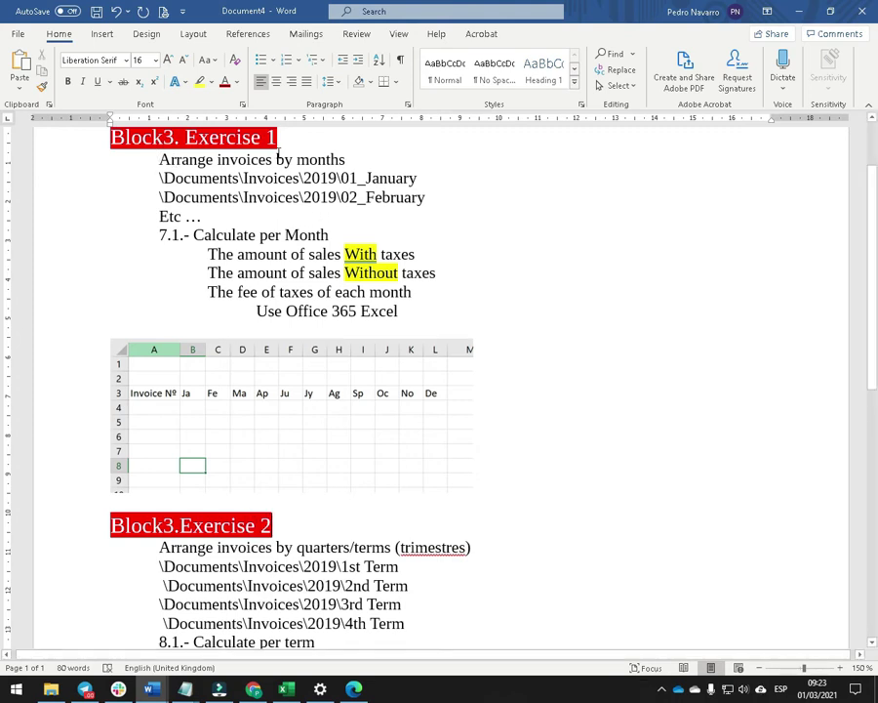
Select 'invoices' in the Block3 Exercise 1 text, then scroll back to the page top.
double_click(246, 159)
left_click(397, 161)
scroll(397, 161, "up", 2)
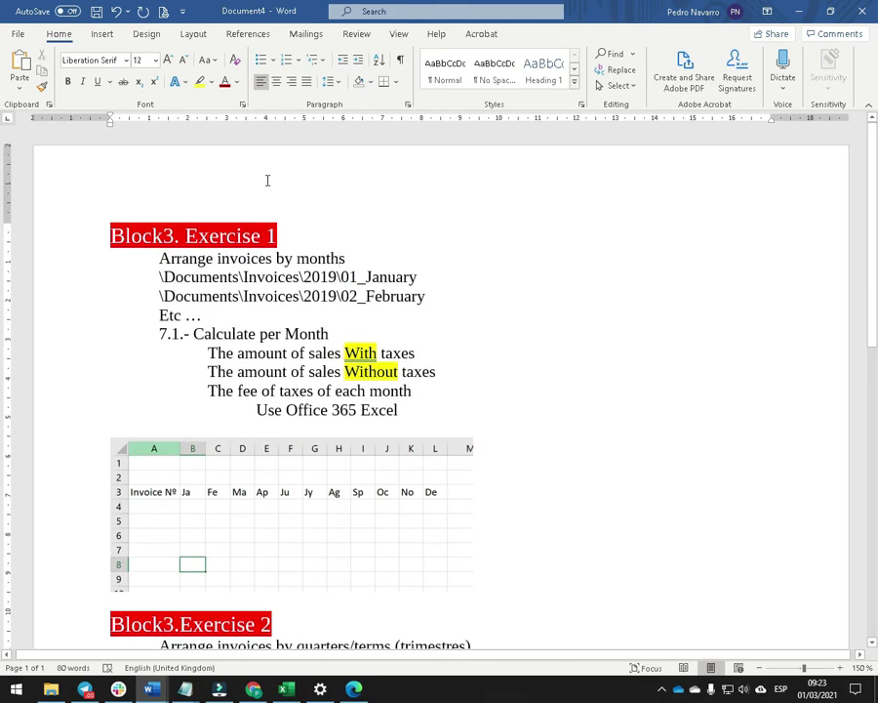
Copy the Block 2 heading and links from Trabajo (1) and paste them above Block3 Exercise 1.
key("alt+Tab")
scroll(354, 266, "up", 10)
scroll(350, 264, "up", 8)
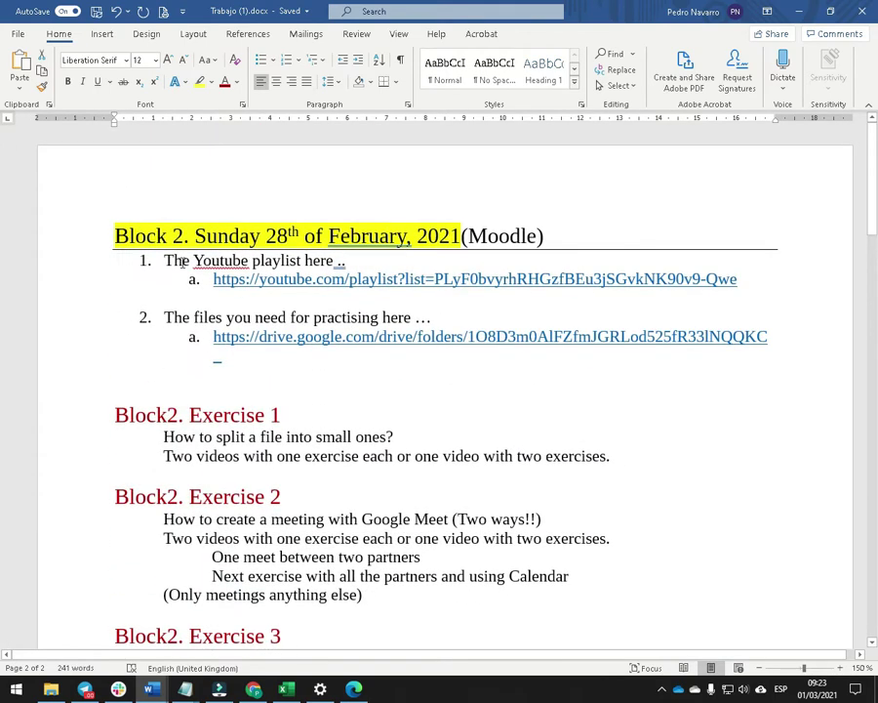
left_click_drag(87, 248, 133, 348)
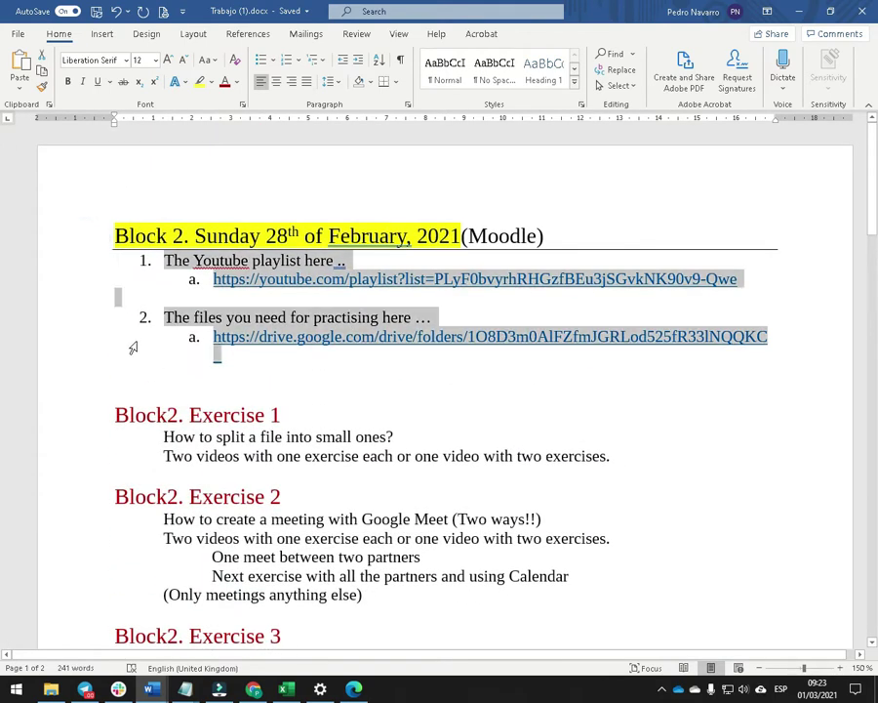
key("alt+Tab")
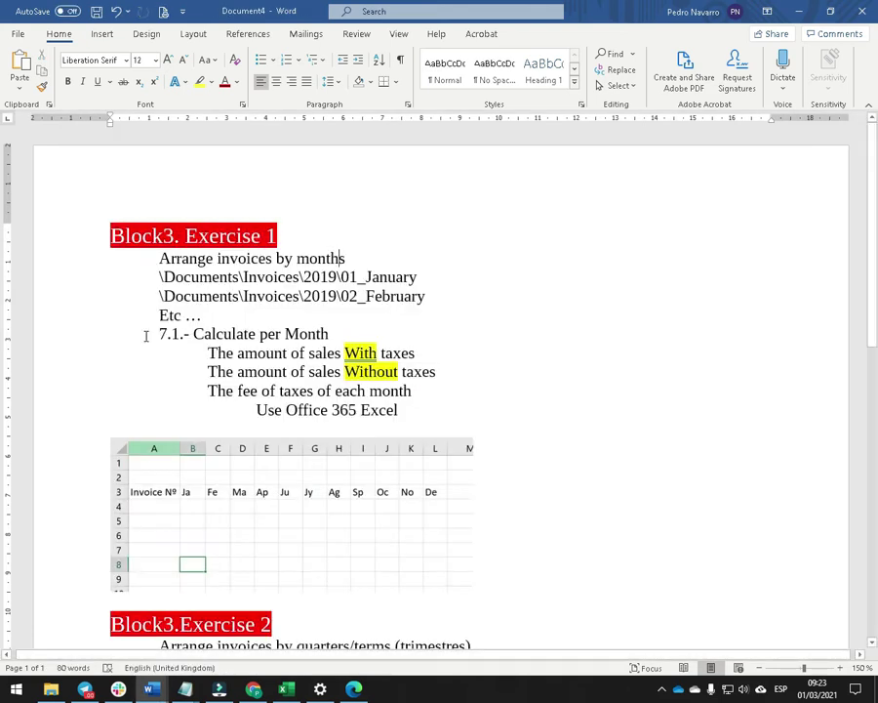
left_click(110, 239)
key("Return")
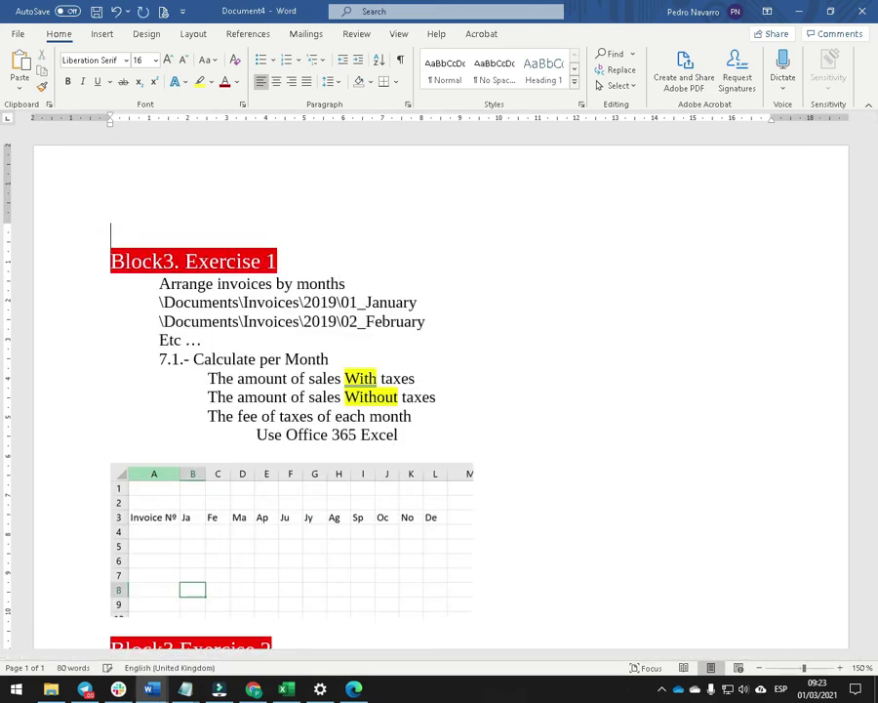
Change the pasted heading to Block 3, dated the 7th of March.
left_click(177, 235)
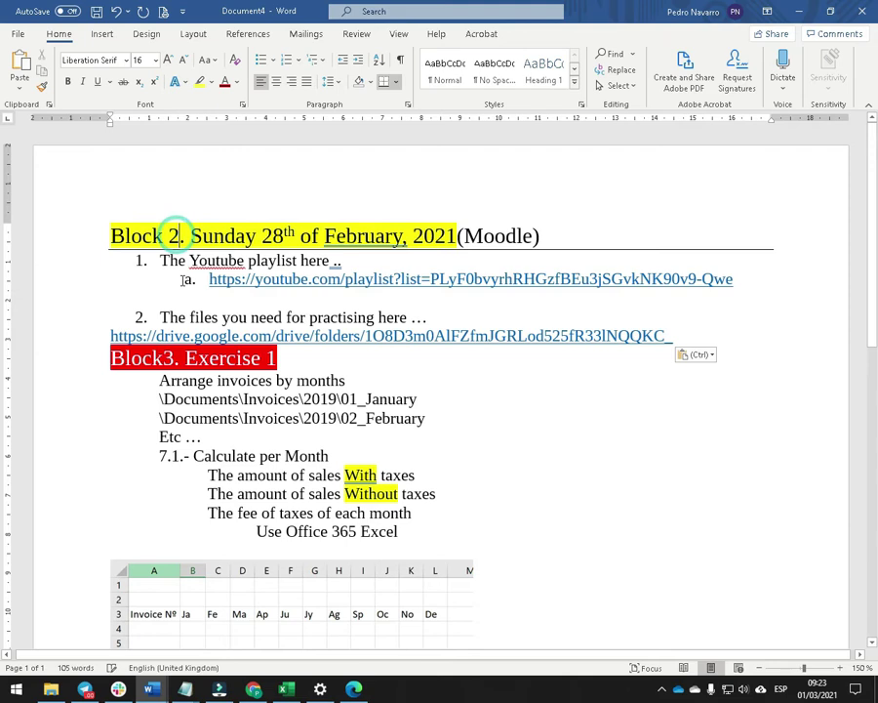
key("BackSpace")
type("3")
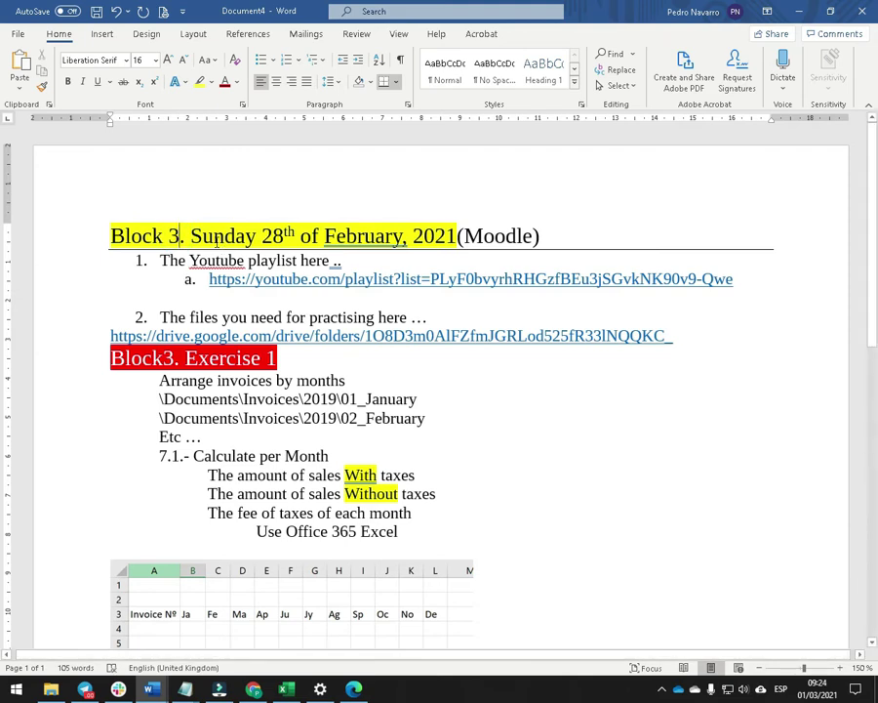
double_click(216, 241)
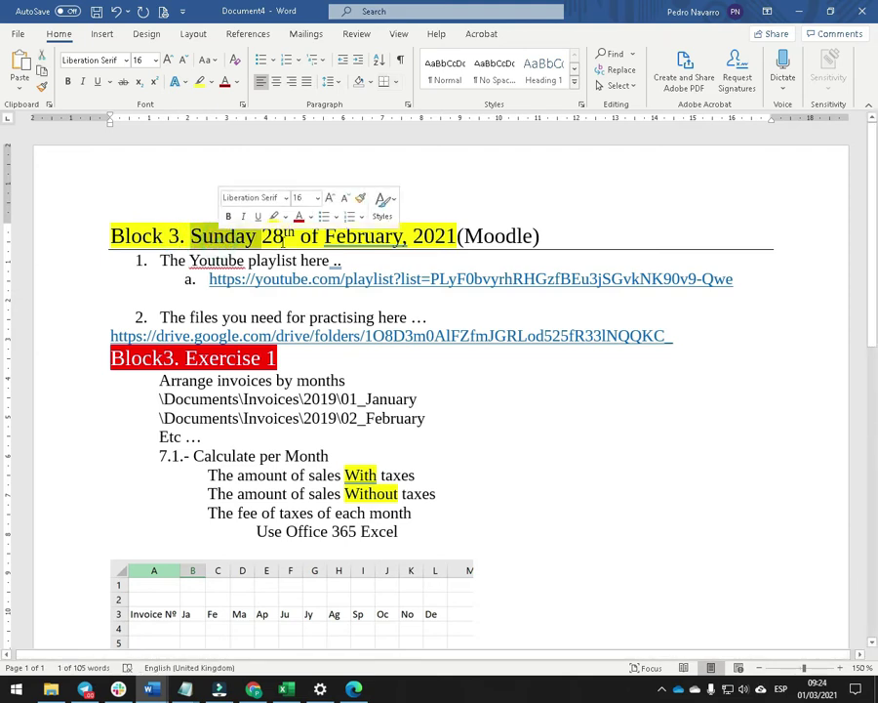
left_click(818, 689)
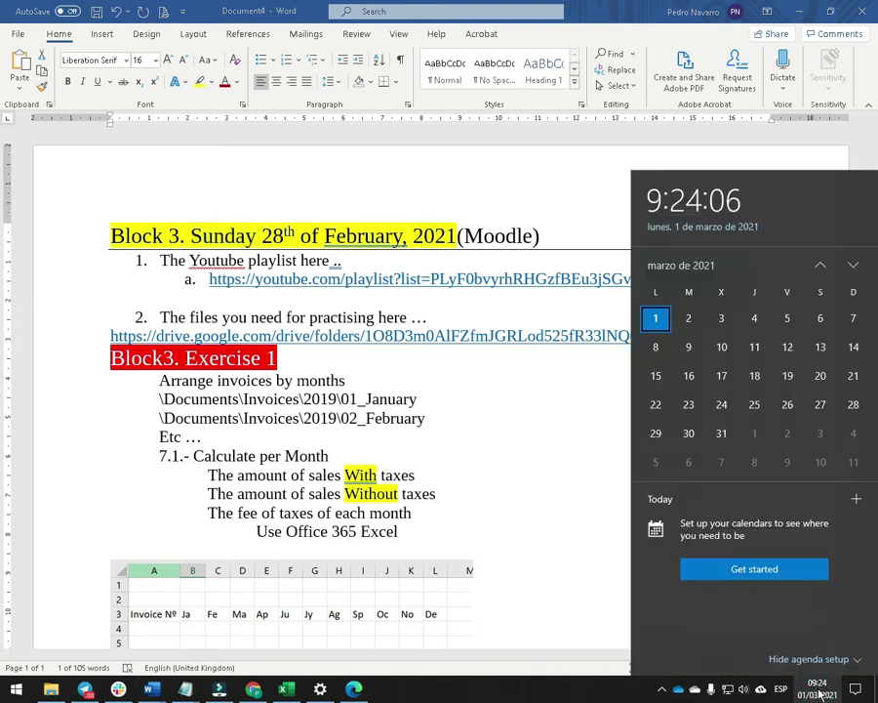
left_click(278, 244)
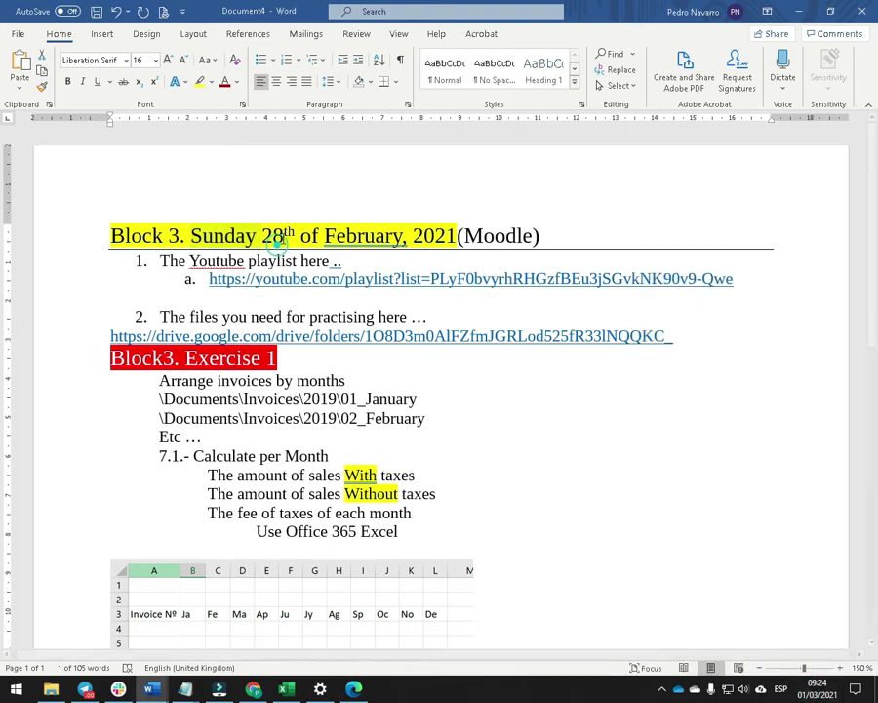
key("BackSpace")
key("BackSpace")
type("7")
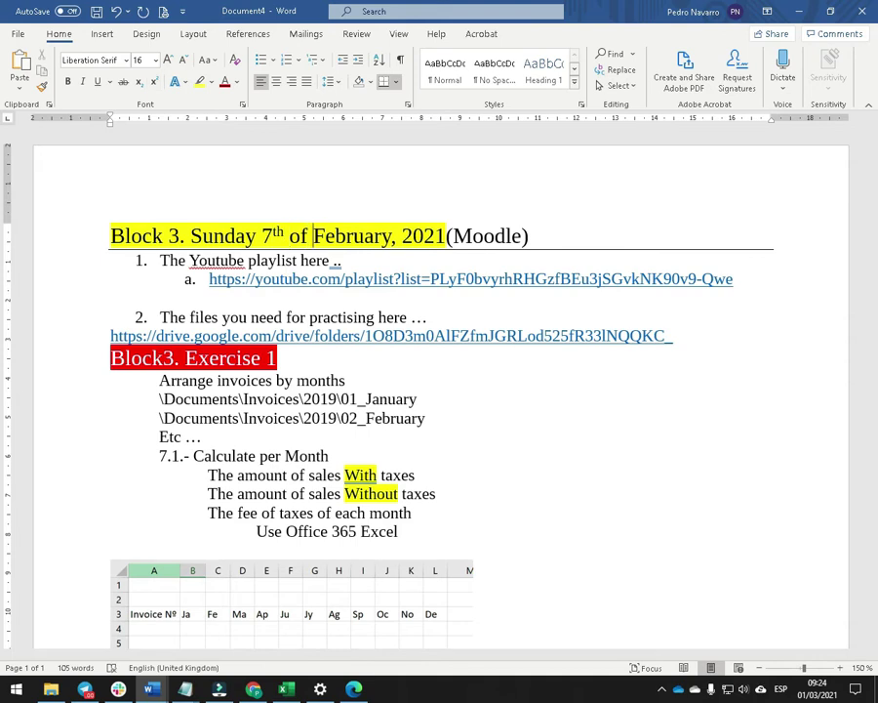
key("Delete")
key("Delete")
key("Delete")
key("Delete")
key("Delete")
key("Delete")
key("Delete")
key("Delete")
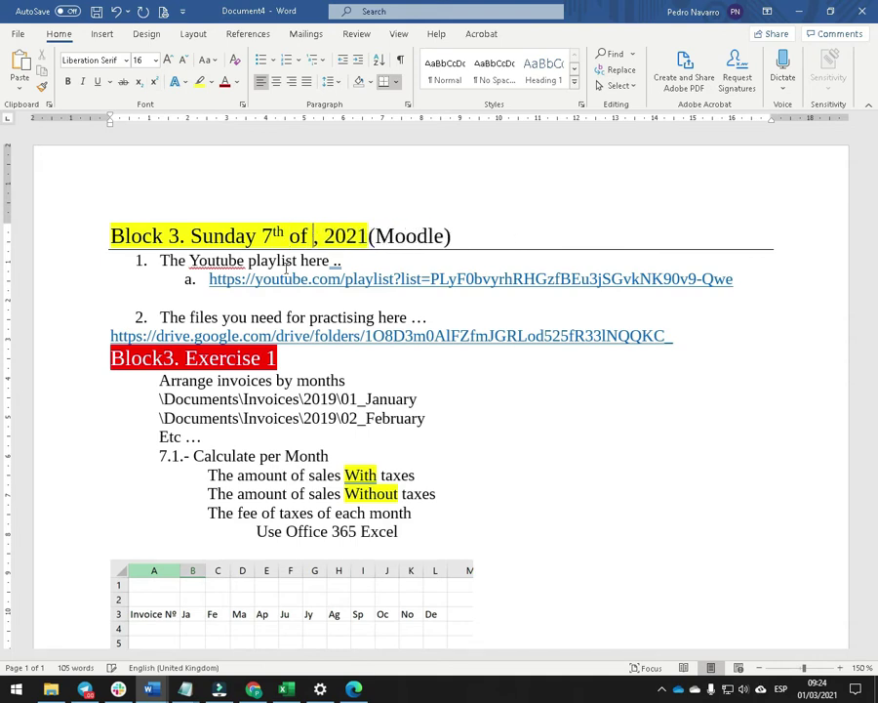
type("March")
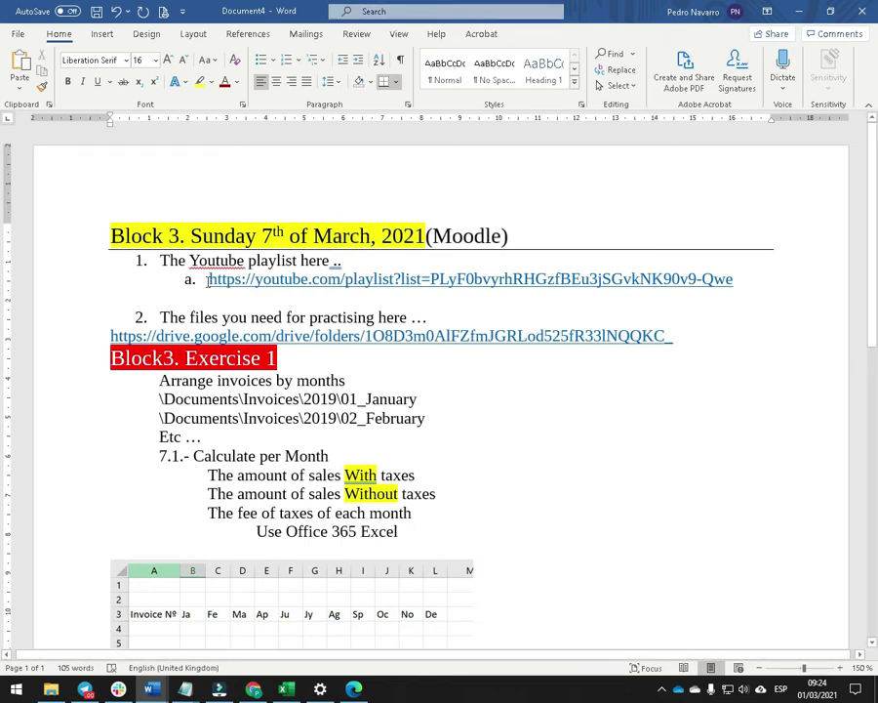
Add an empty line after the Drive link and bring up the paste options there.
left_click(704, 336)
key("Return")
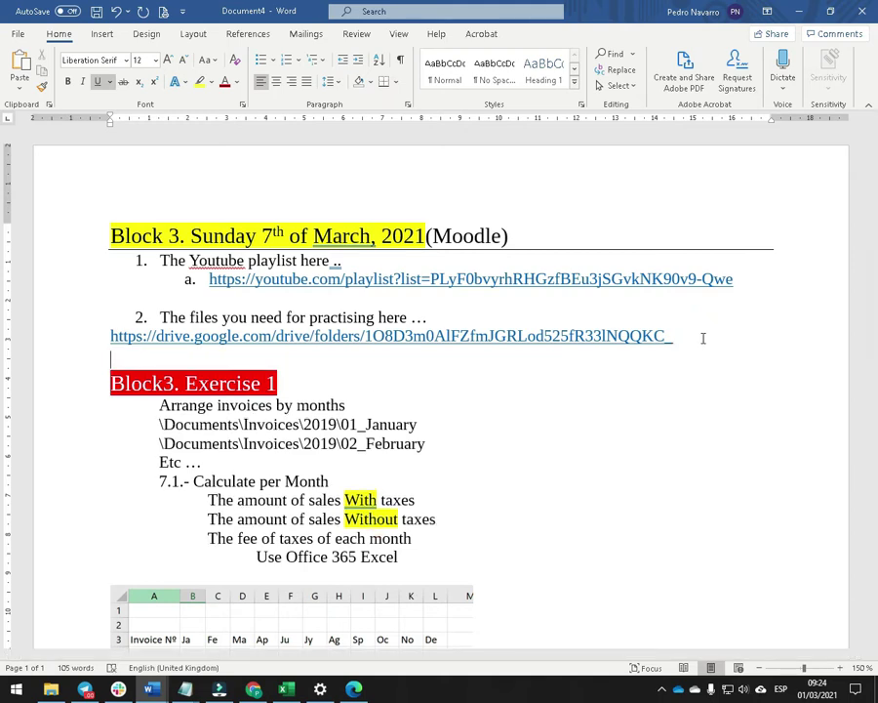
right_click(703, 339)
scroll(249, 283, "down", 3)
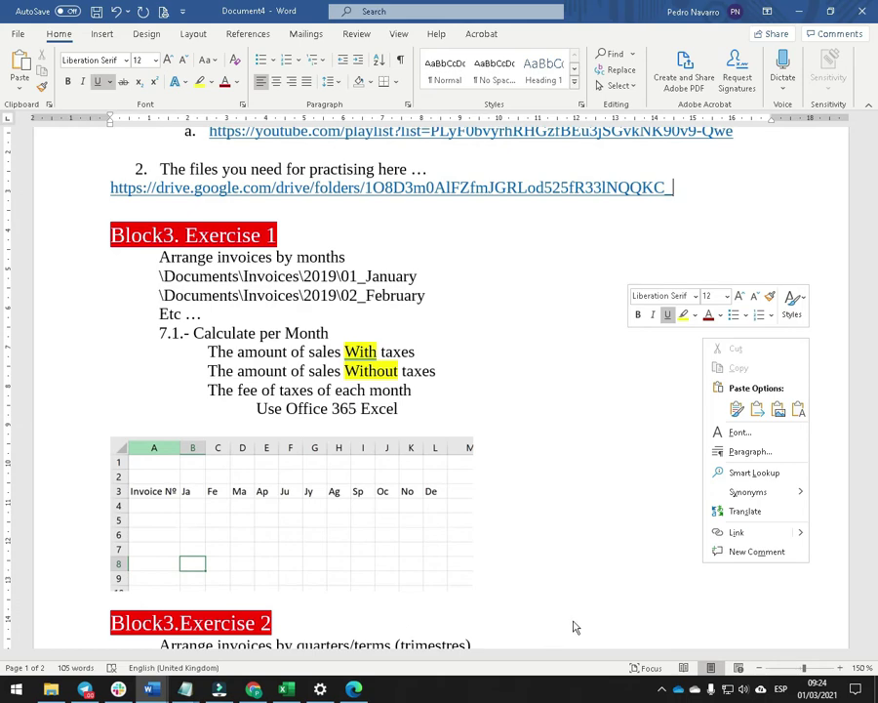
left_click(51, 689)
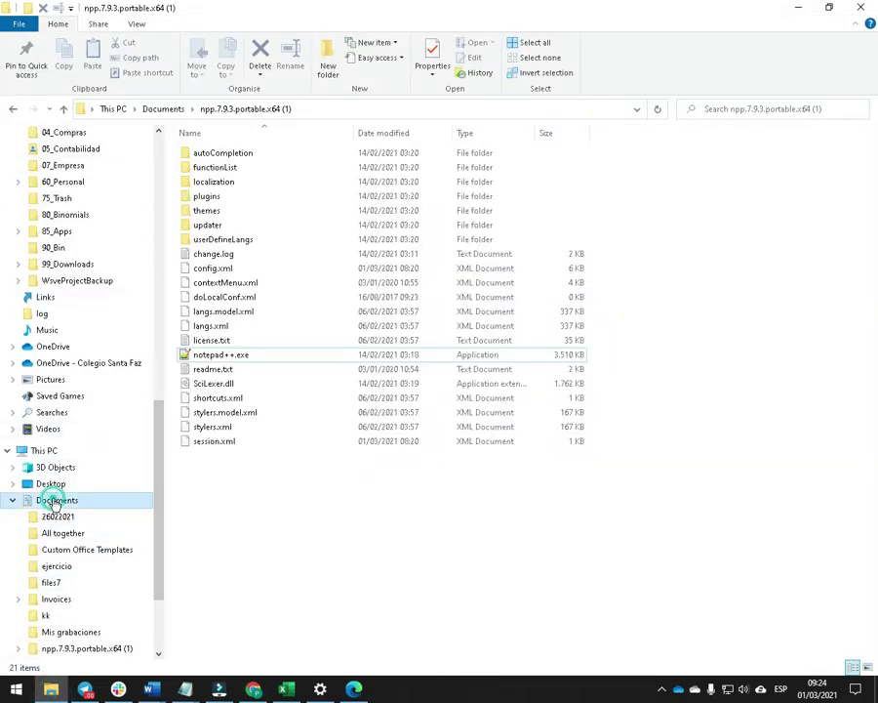
Permanently delete all Documents items except Wondershare and npp.7.9.3.portable.x64 (1), skipping the in-use folder.
left_click(54, 499)
left_click_drag(293, 386, 181, 136)
left_click(244, 283, "ctrl")
left_click(254, 282, "ctrl")
left_click(240, 282, "ctrl")
left_click(239, 270, "ctrl")
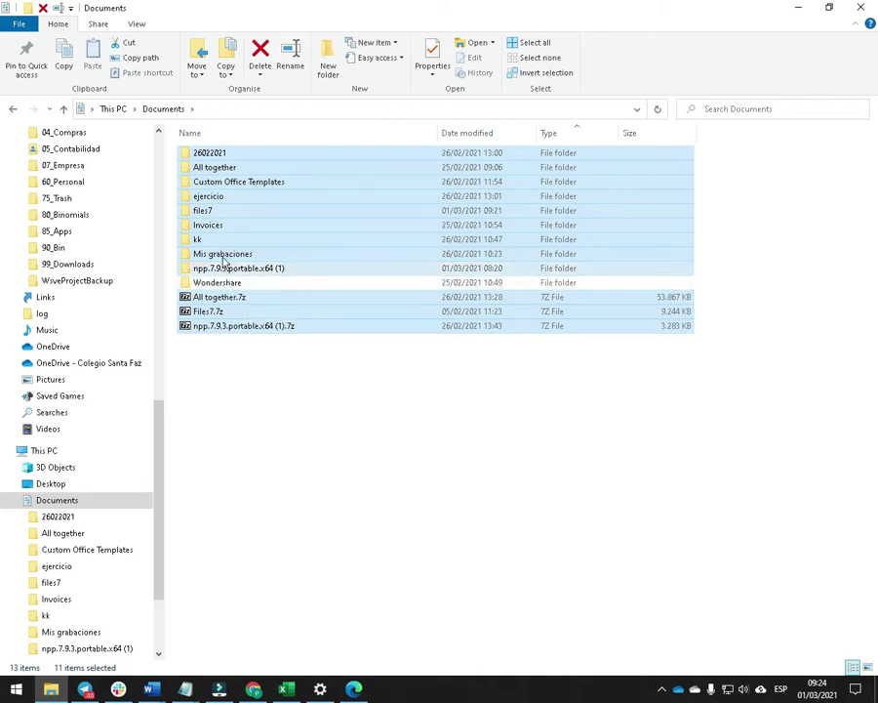
key("shift+Delete")
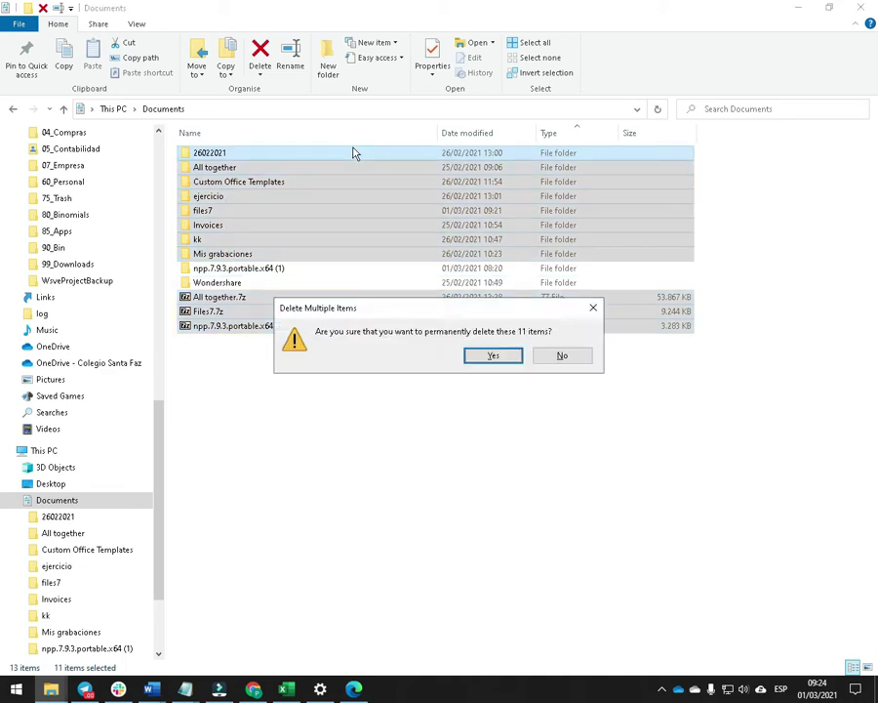
key("Escape")
key("Delete")
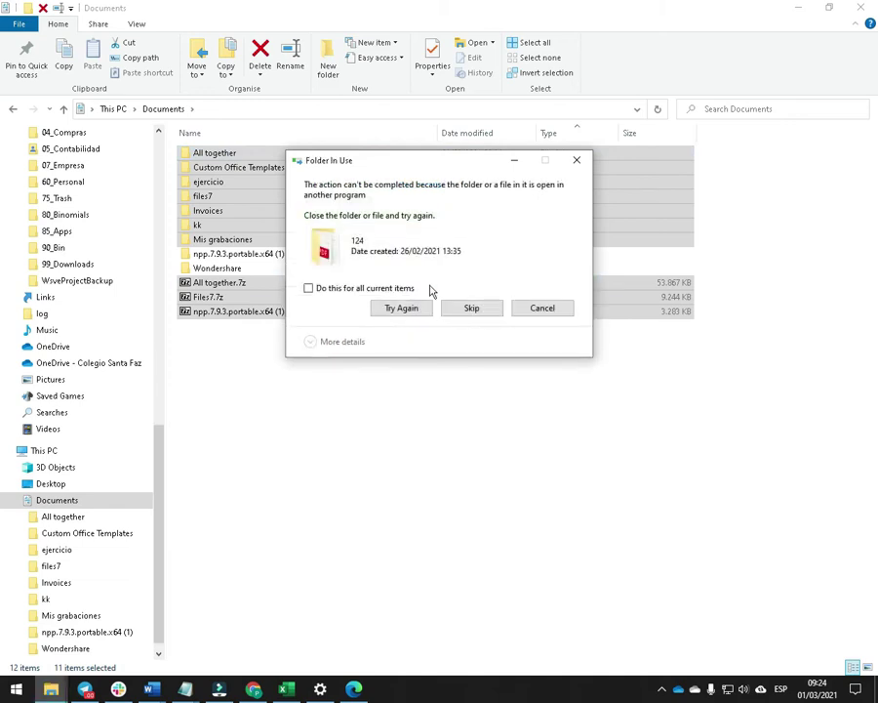
left_click(470, 308)
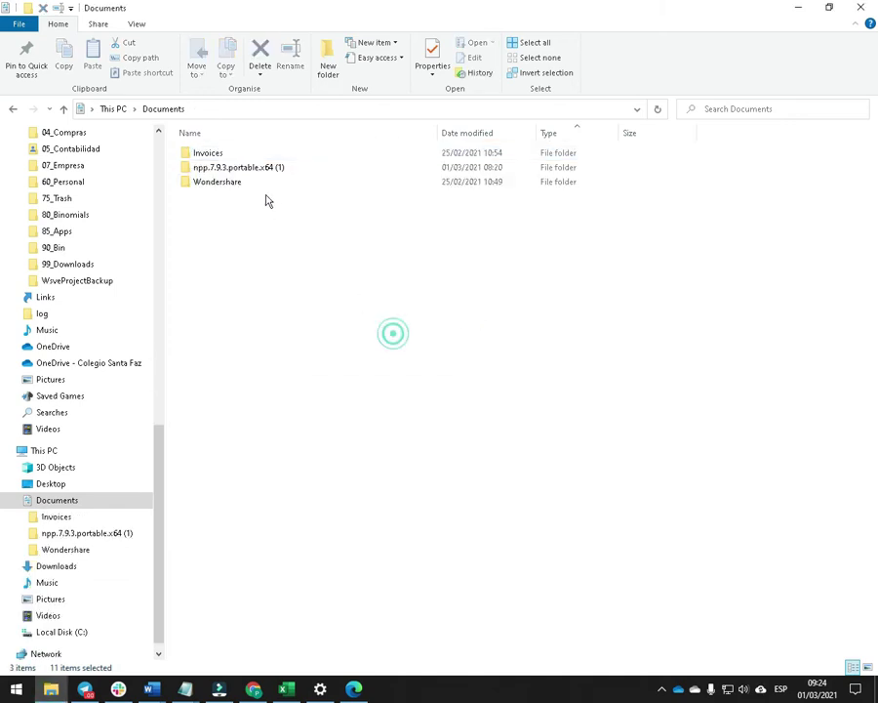
Close the Second Block exercise video tab and its browser window.
left_click(209, 153)
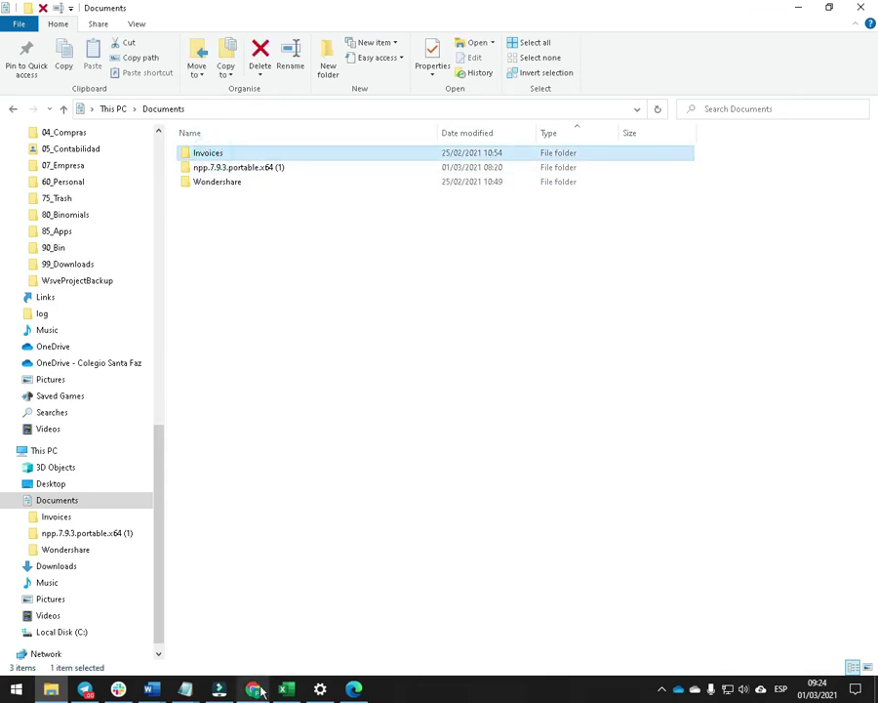
left_click(355, 689)
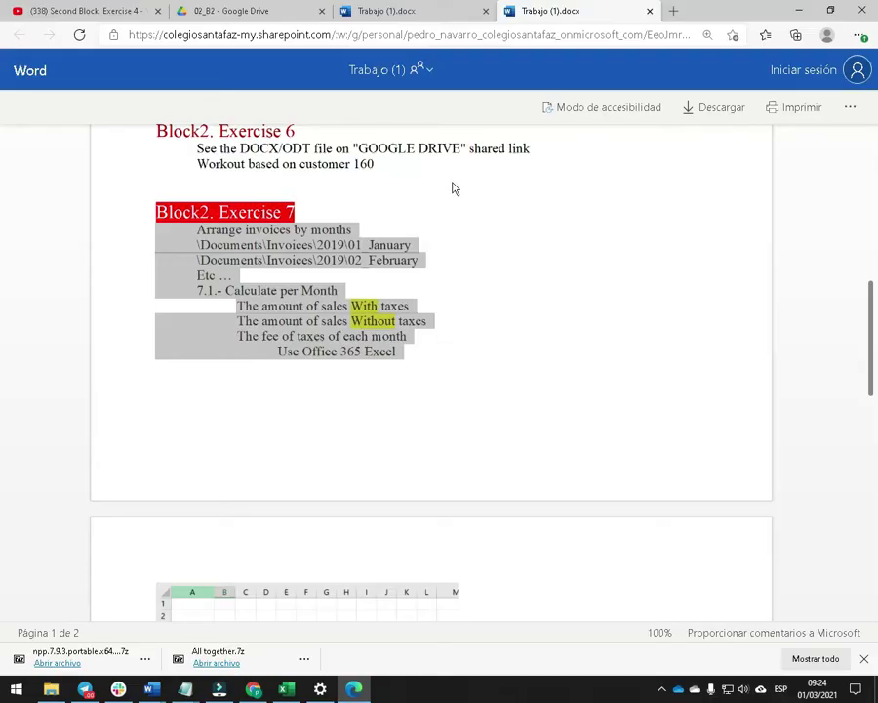
left_click(158, 10)
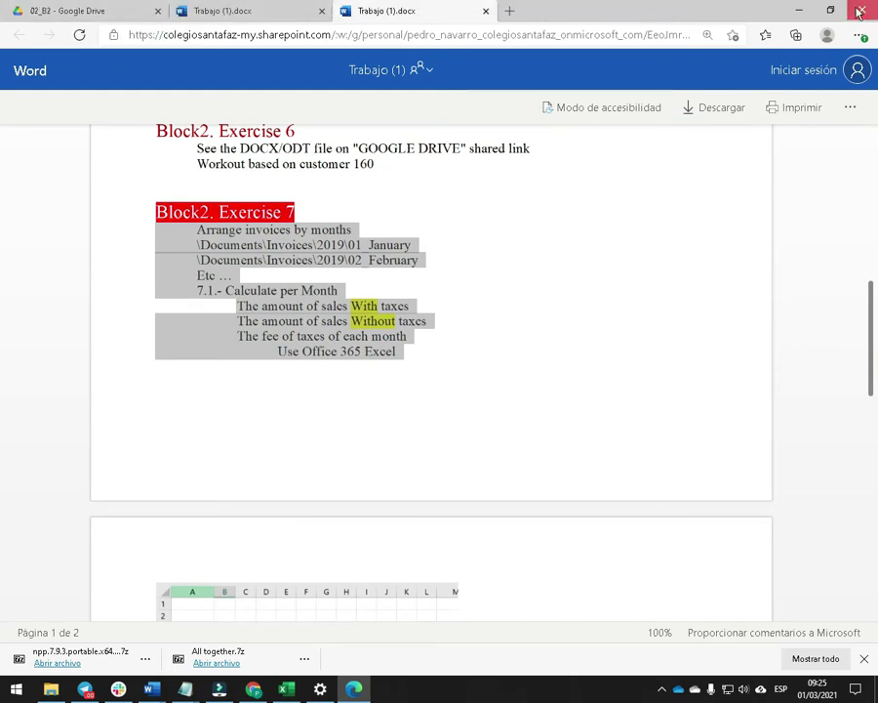
left_click(859, 12)
Permanently delete the Invoices folder, skipping the folder that is in use.
left_click(227, 156)
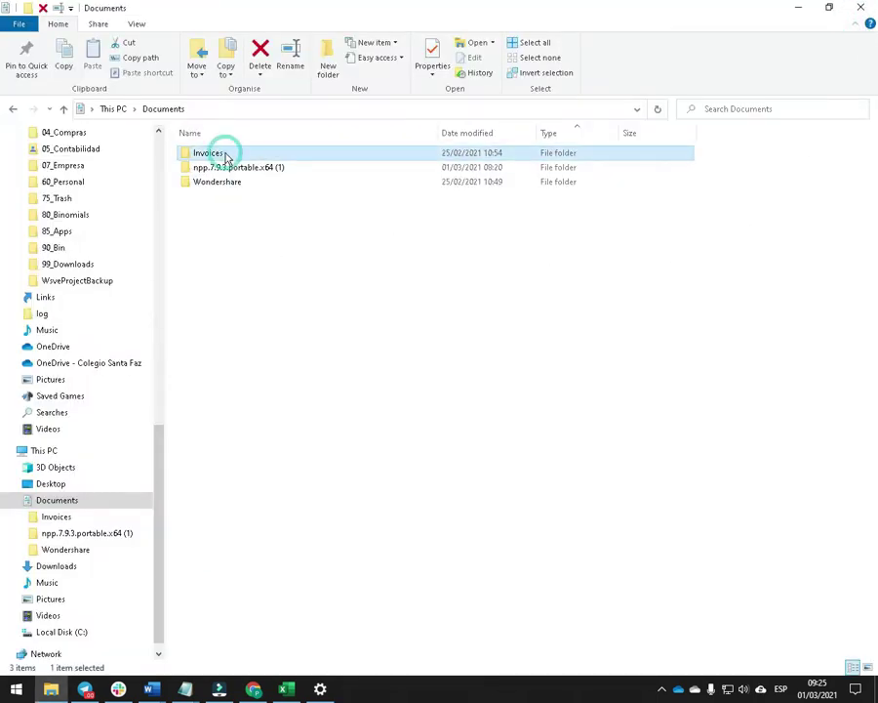
key("shift+Delete")
key("Return")
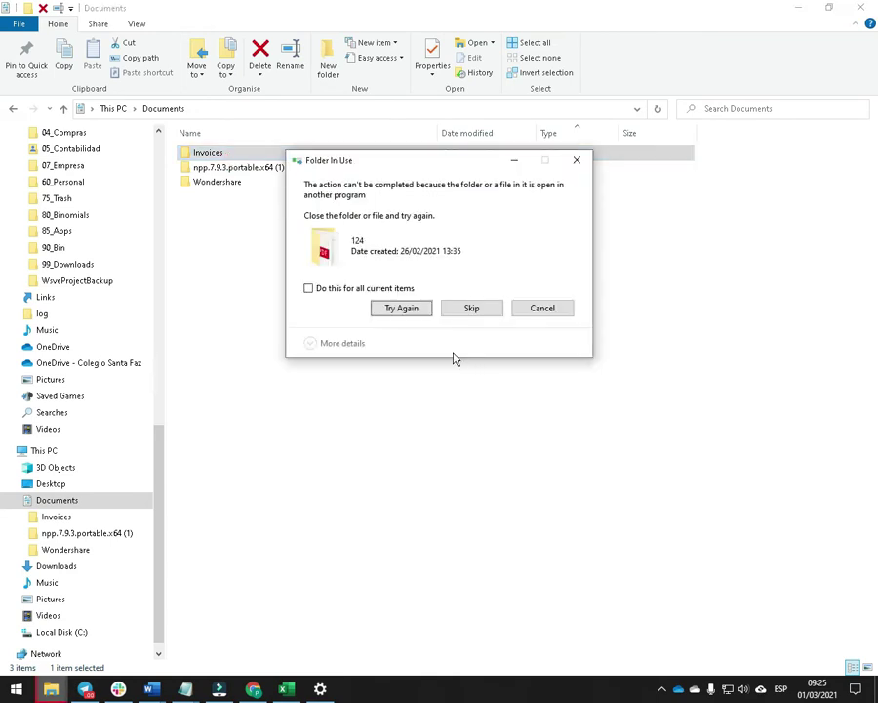
left_click(473, 310)
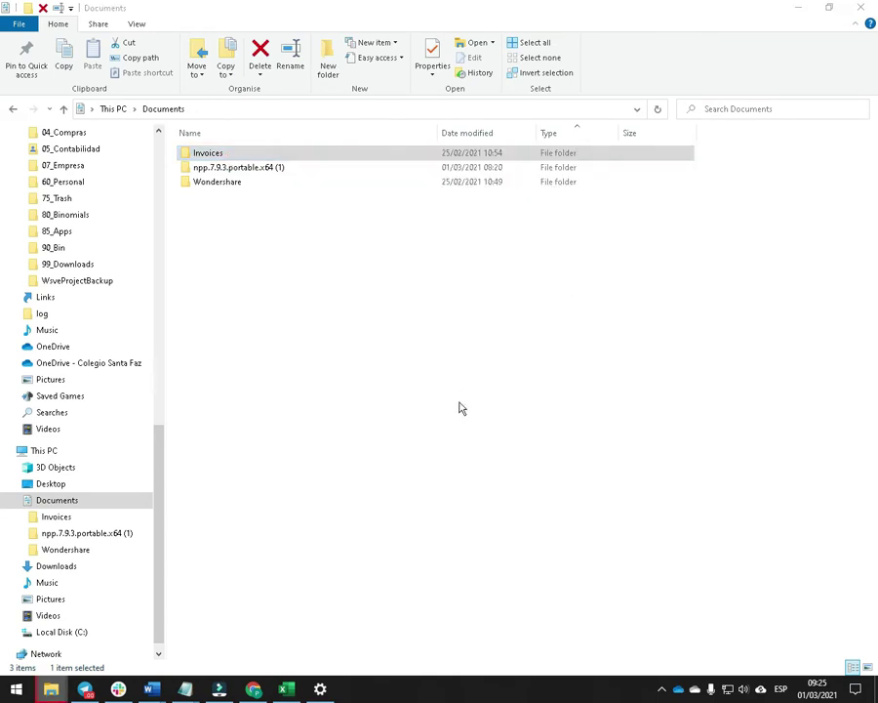
left_click(177, 490)
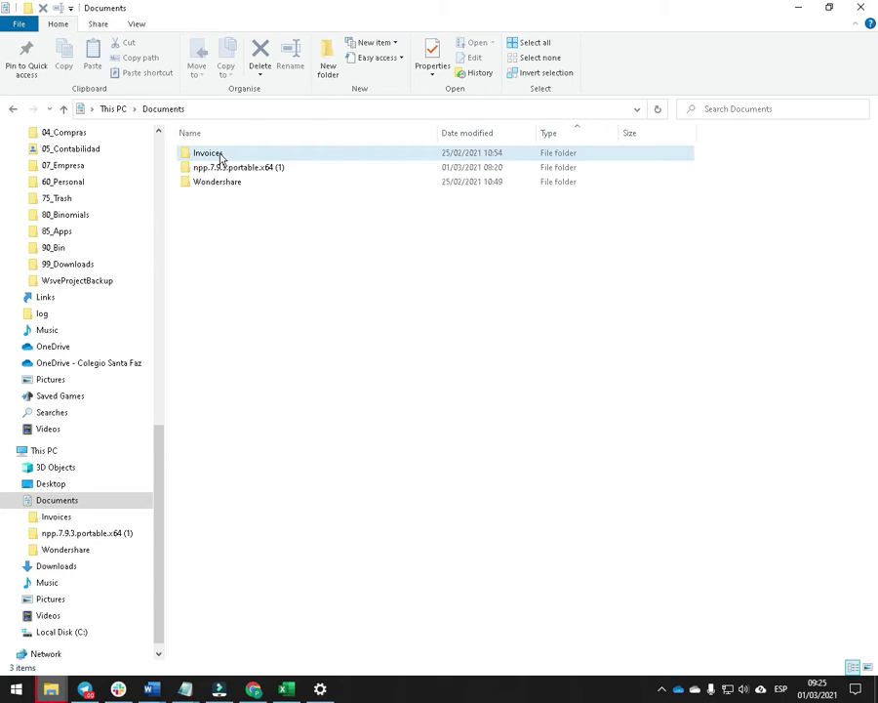
Close the DeepL browser window, return to Document4 and follow the shared Drive folder link.
key("alt+Tab")
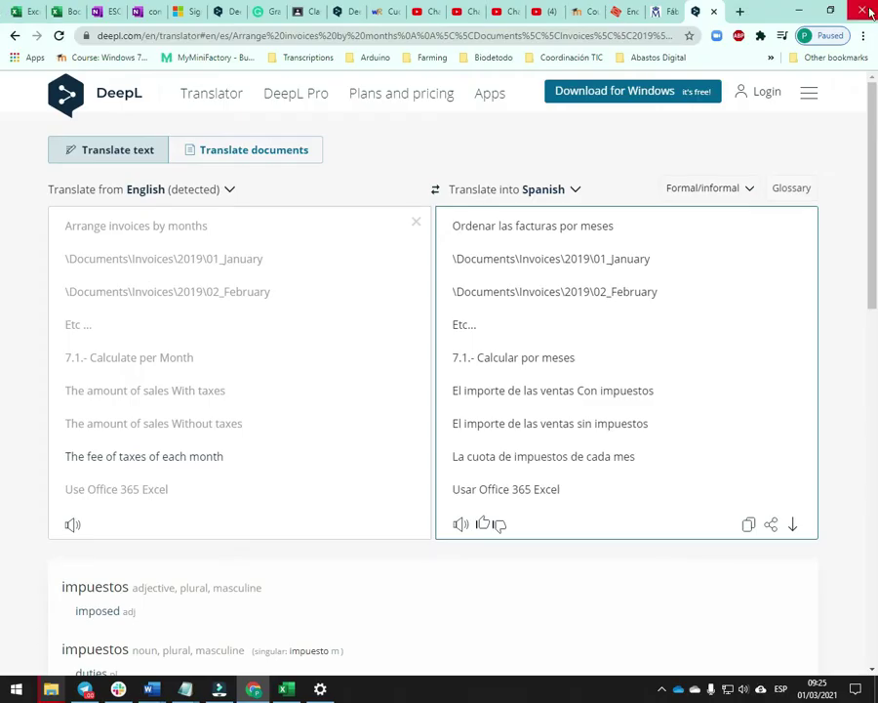
left_click(864, 13)
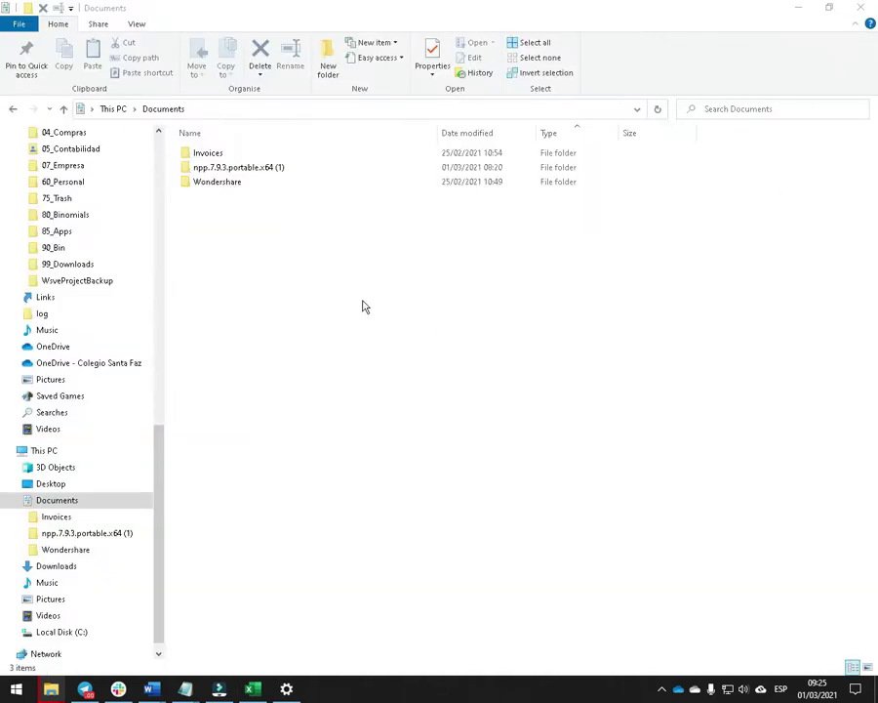
left_click(351, 298)
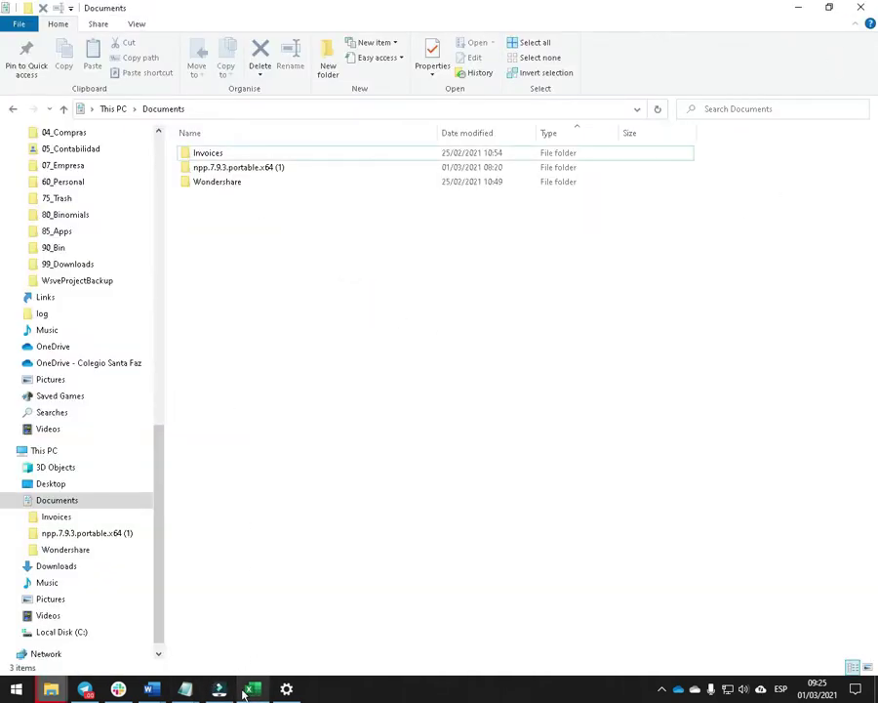
mouse_move(152, 689)
left_click(517, 624)
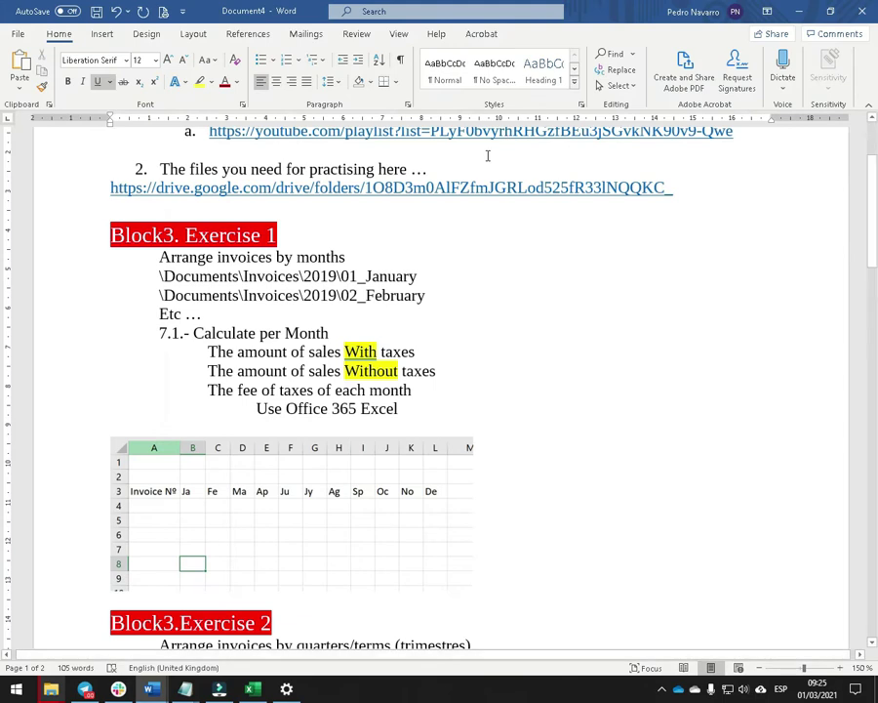
left_click(430, 194, "ctrl")
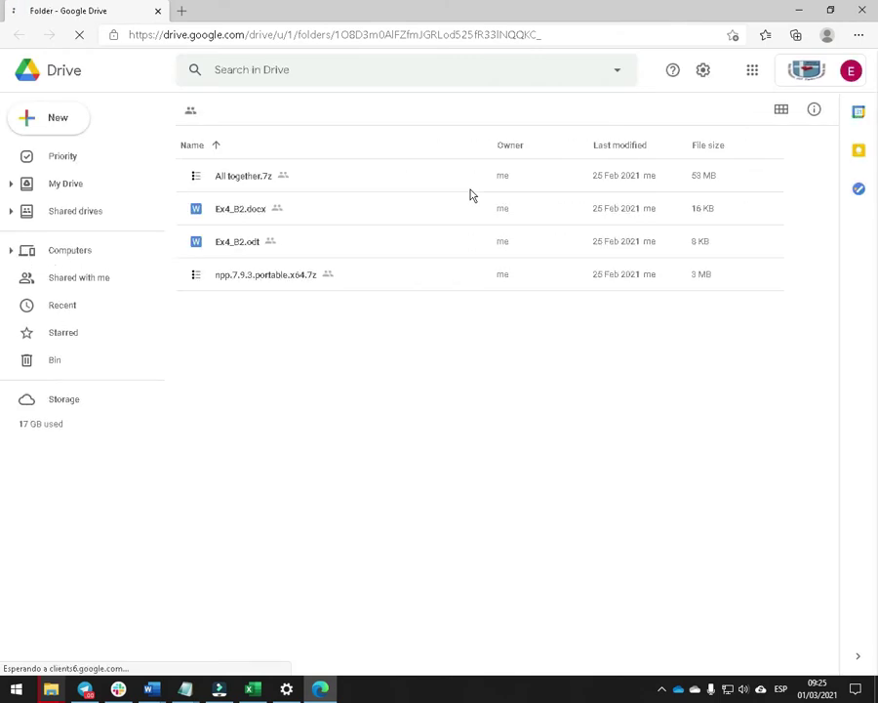
Download All together.7z from Drive, then skip all locked items in the pending Documents deletion.
right_click(228, 176)
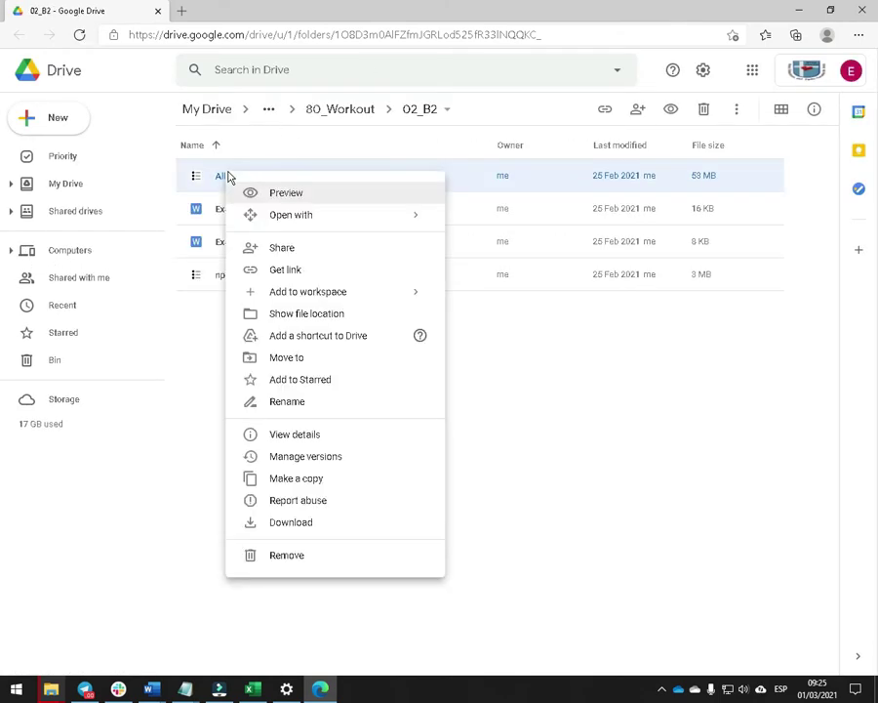
left_click(301, 532)
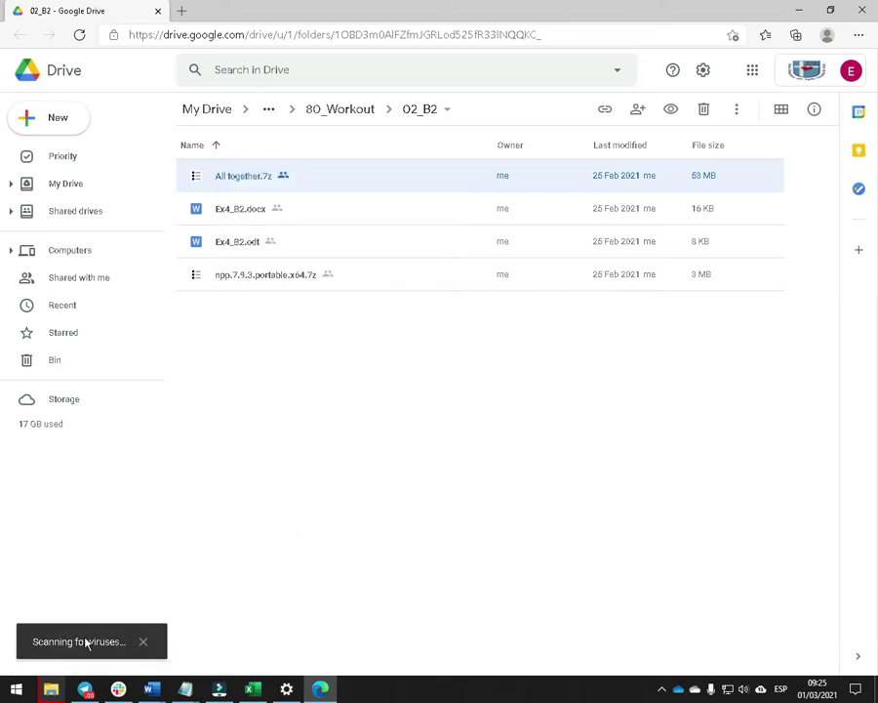
mouse_move(52, 687)
left_click(245, 623)
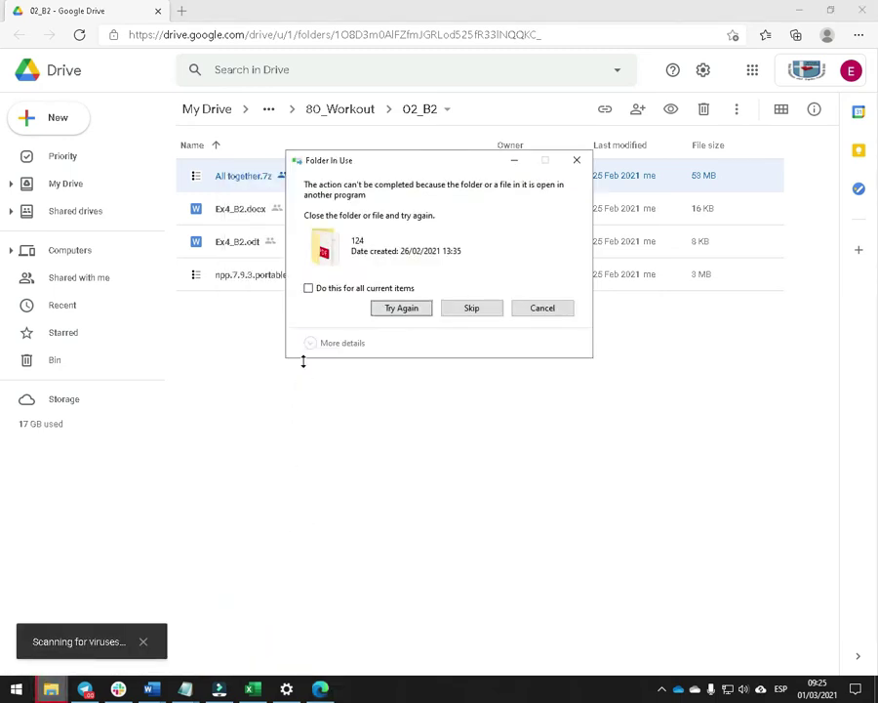
left_click(309, 289)
left_click(473, 308)
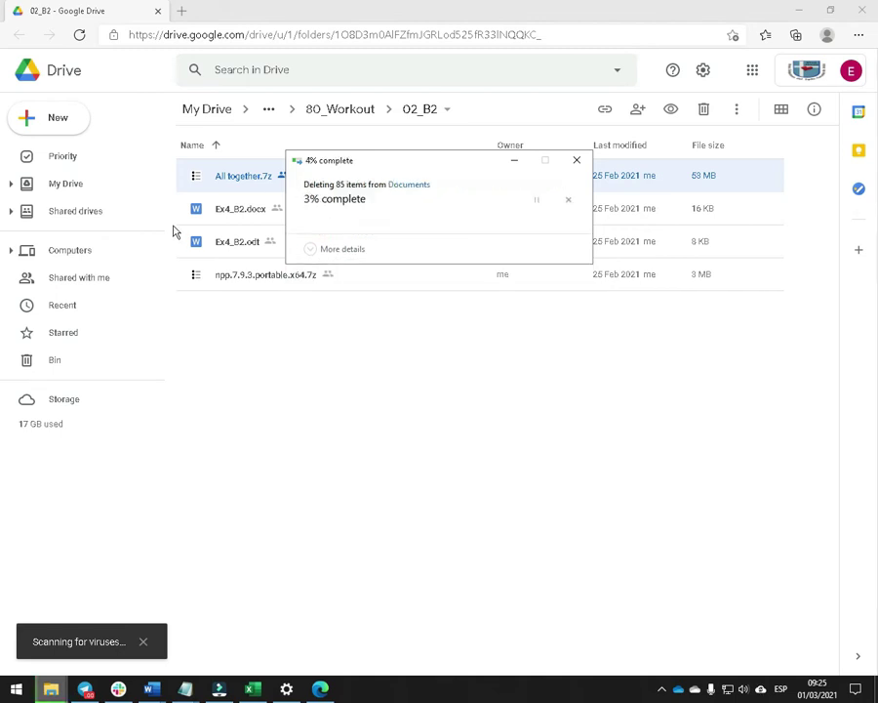
left_click(58, 605)
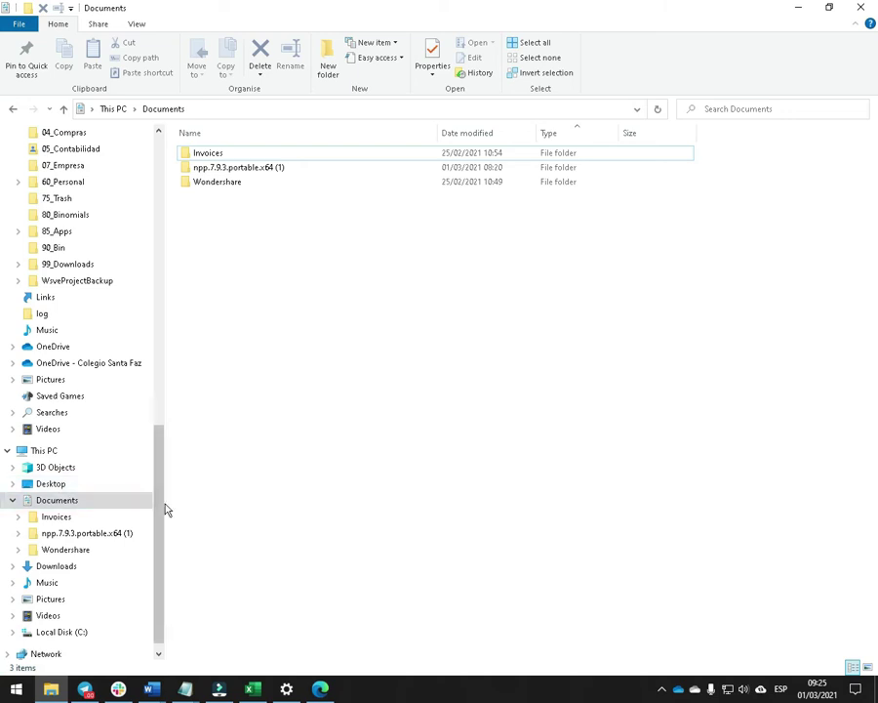
Copy the downloaded All together.7z from Downloads into Documents.
left_click(61, 568)
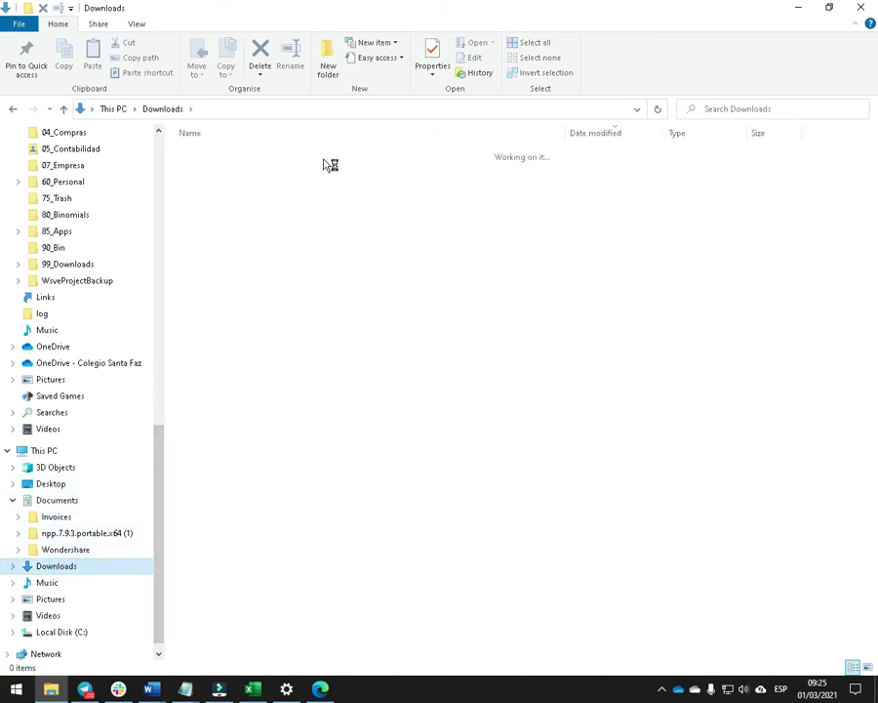
left_click(219, 187)
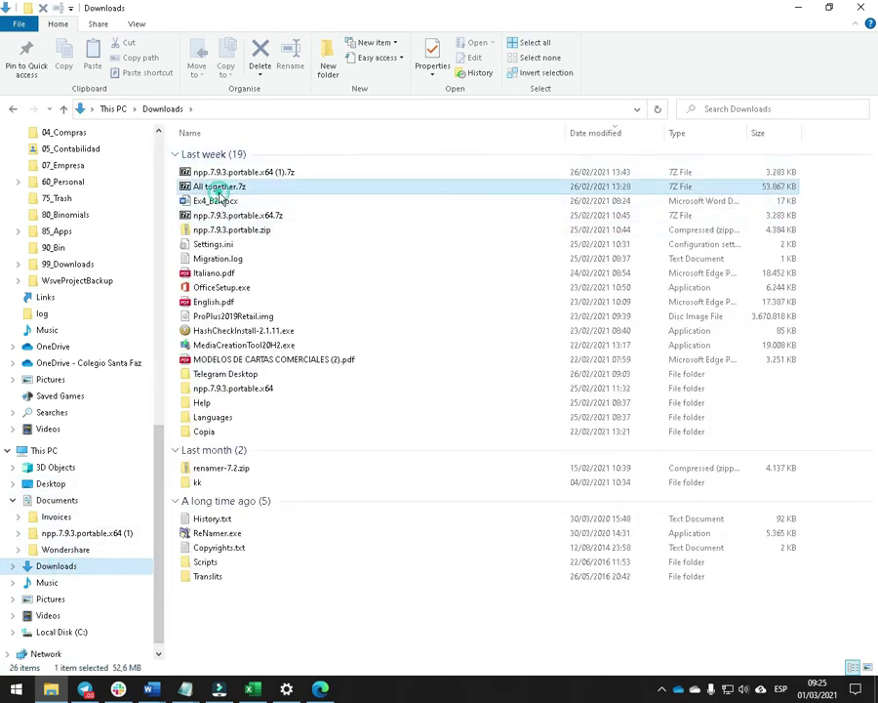
left_click_drag(161, 463, 182, 130)
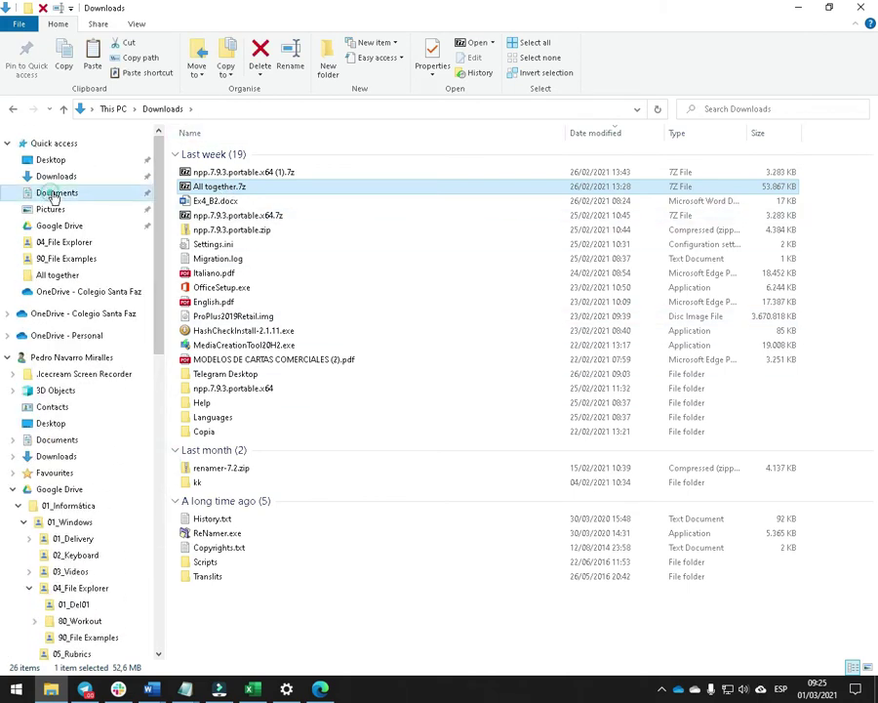
left_click(43, 191)
left_click(266, 313)
key("ctrl+v")
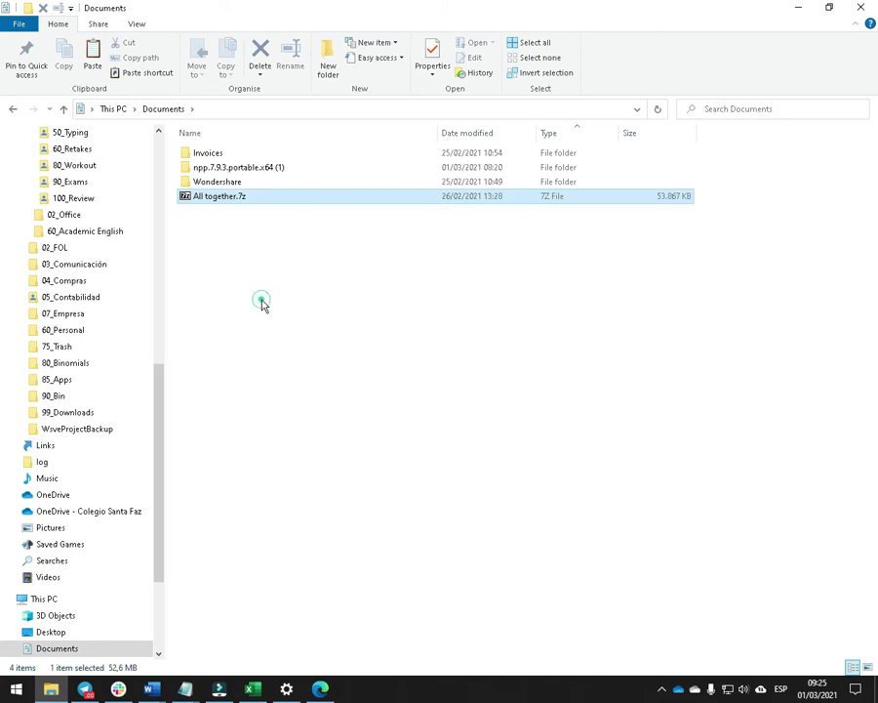
Extract All together.7z with 7-Zip into an All together folder.
right_click(219, 197)
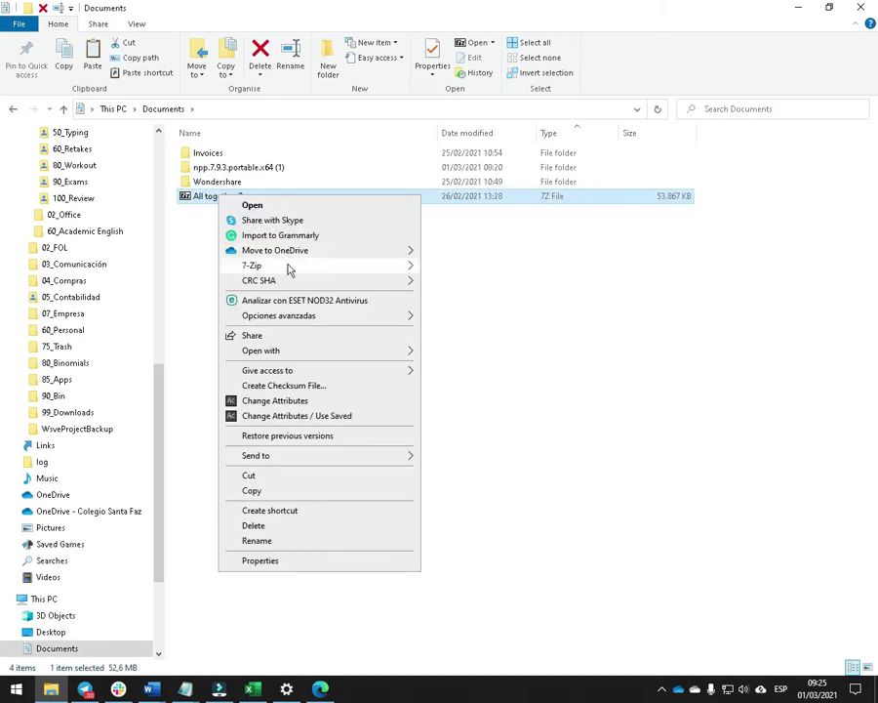
mouse_move(322, 265)
left_click(519, 329)
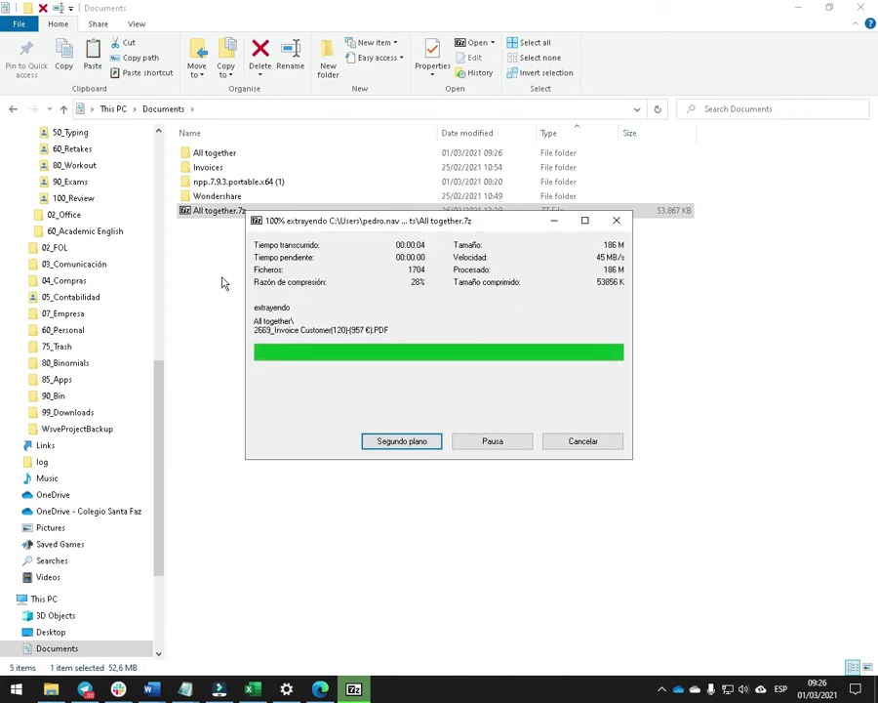
Open the extracted All together folder listing the 2,088 invoice PDFs.
left_click(227, 154)
double_click(228, 154)
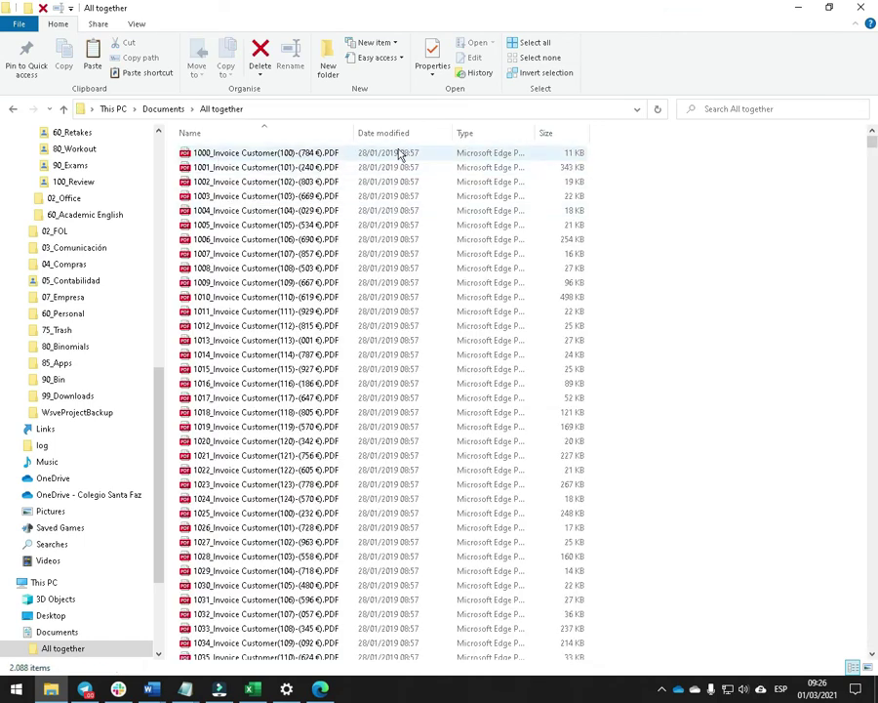
Sort the All together invoice PDFs by date modified.
scroll(400, 170, "down", 10)
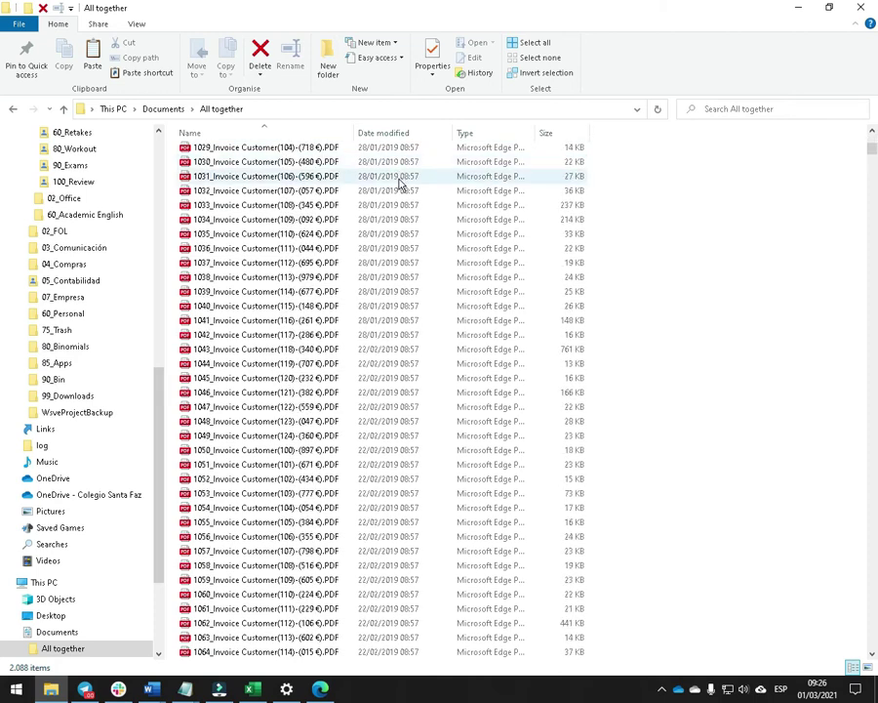
scroll(400, 183, "down", 20)
scroll(367, 283, "down", 20)
scroll(393, 283, "down", 19)
left_click_drag(874, 222, 874, 308)
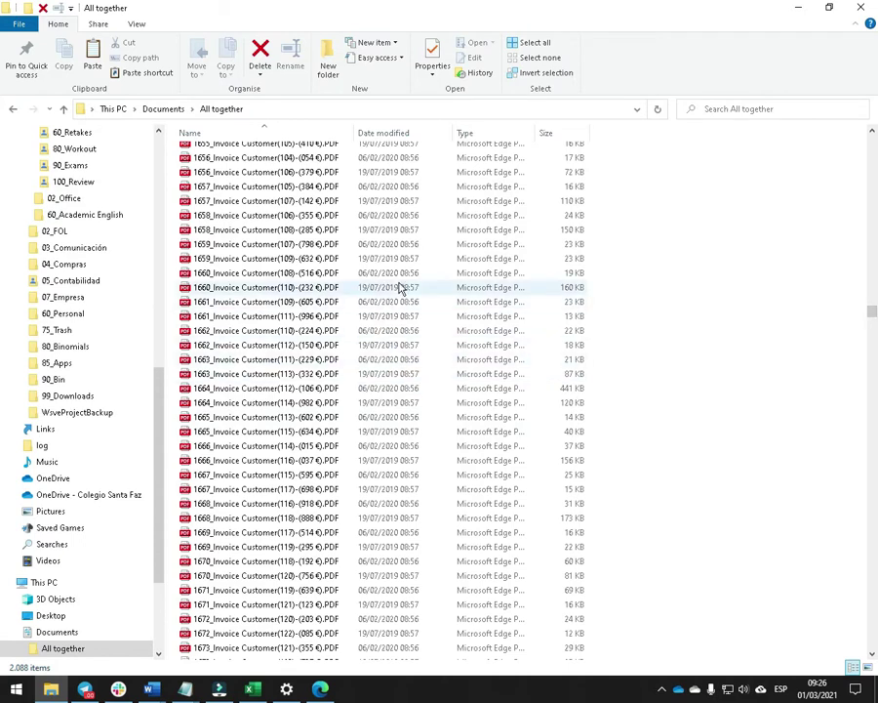
left_click(386, 132)
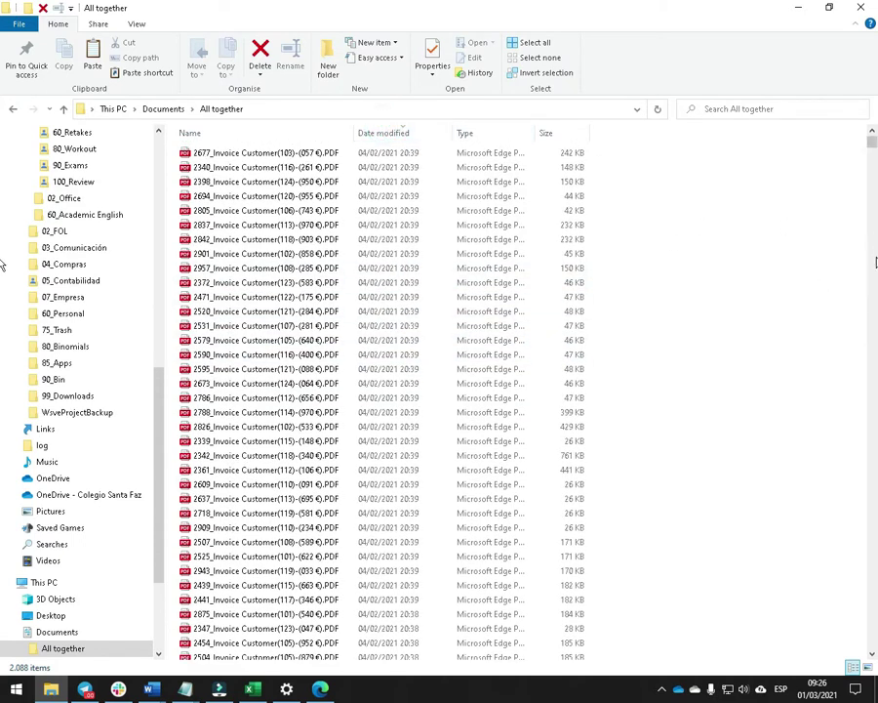
left_click_drag(874, 144, 876, 274)
left_click_drag(3, 274, 29, 254)
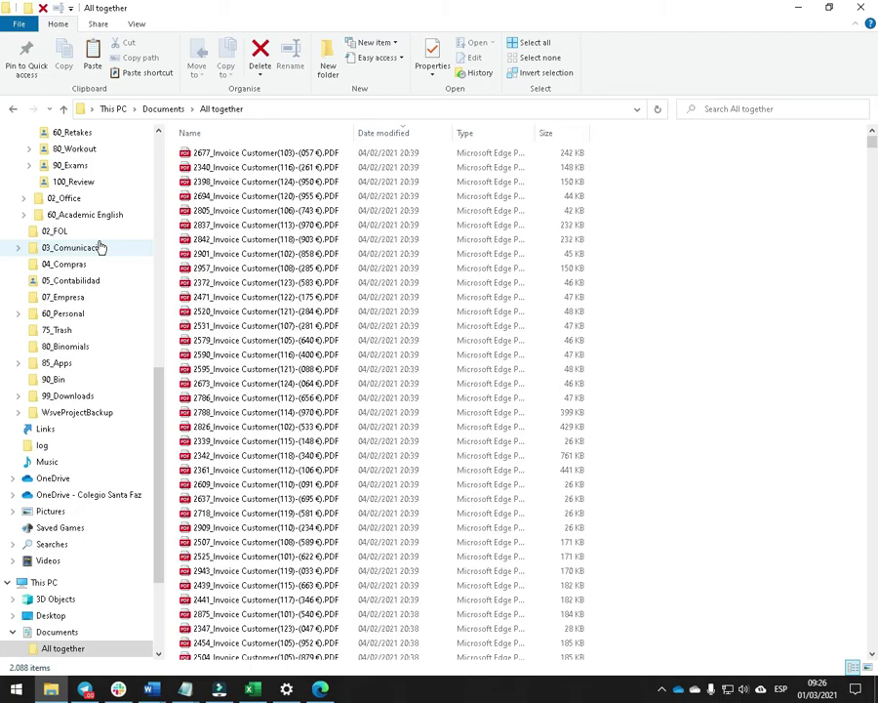
Cancel the unscanned Google Drive download in the browser and return to File Explorer.
key("alt+Tab")
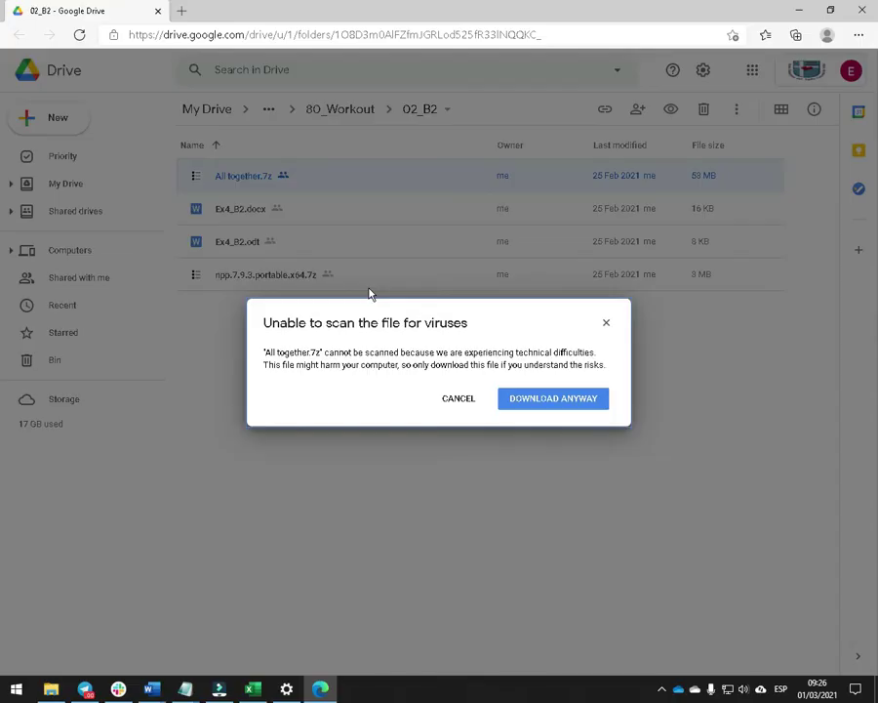
left_click(459, 400)
key("alt+Tab")
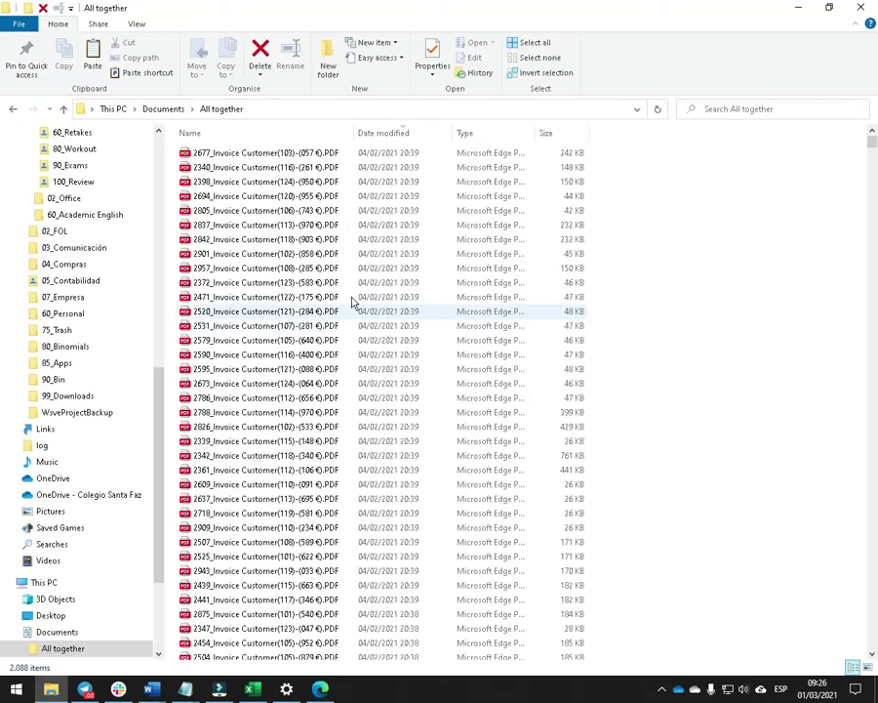
mouse_move(152, 688)
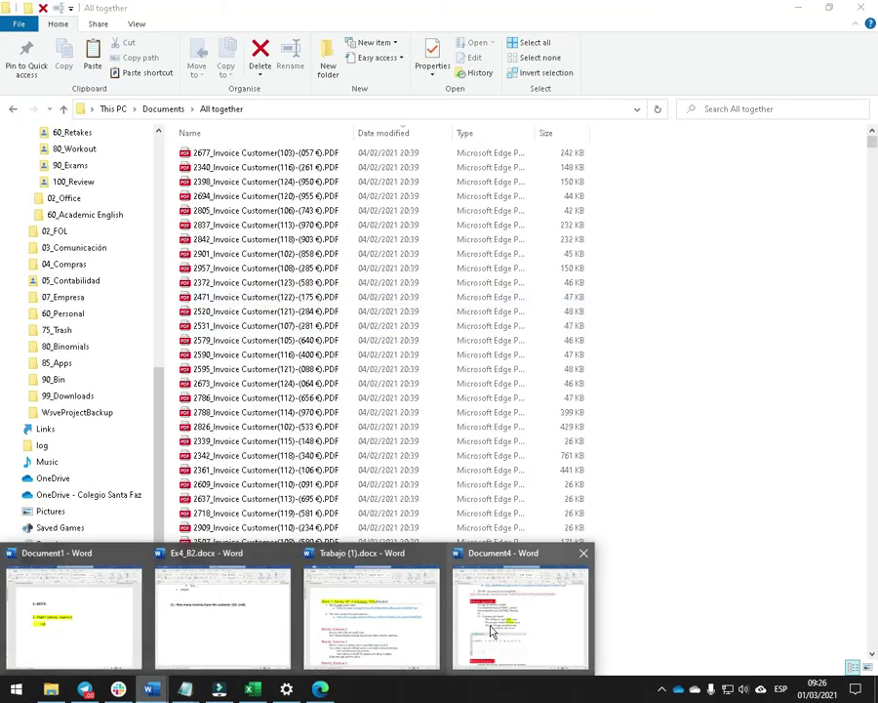
left_click(496, 634)
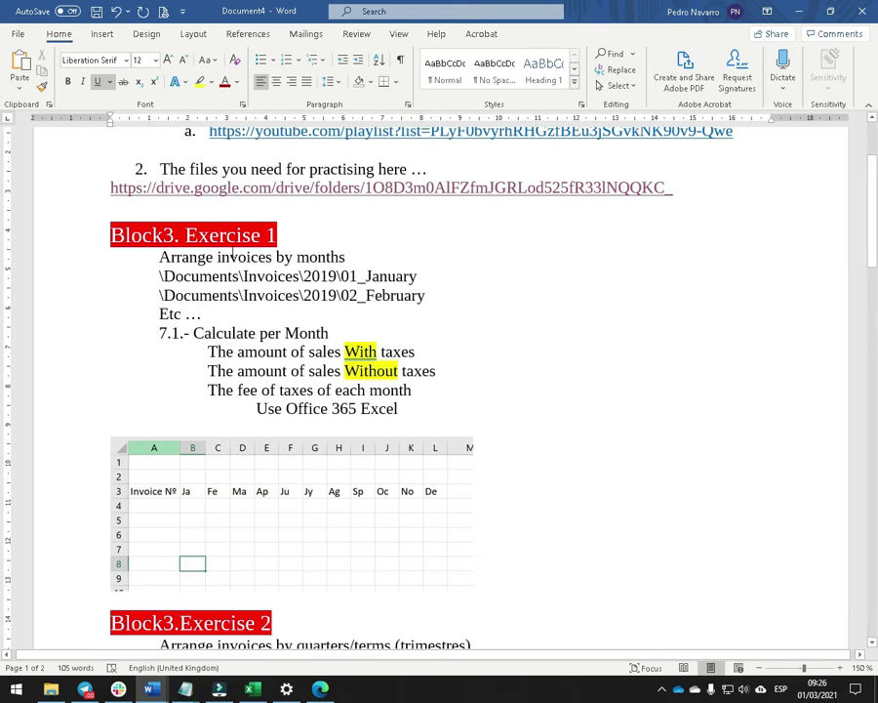
double_click(328, 256)
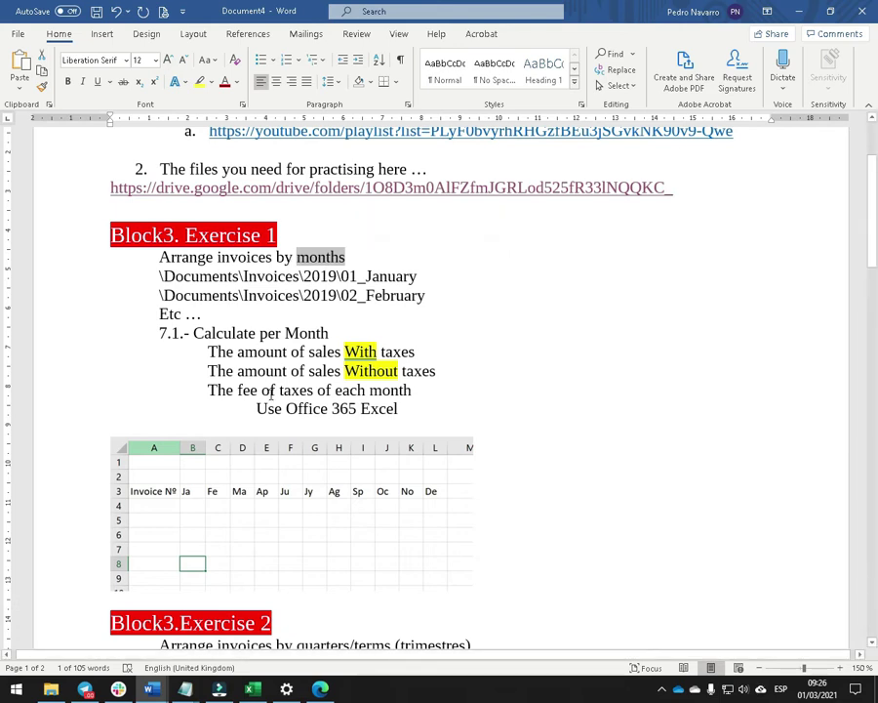
scroll(401, 368, "down", 3)
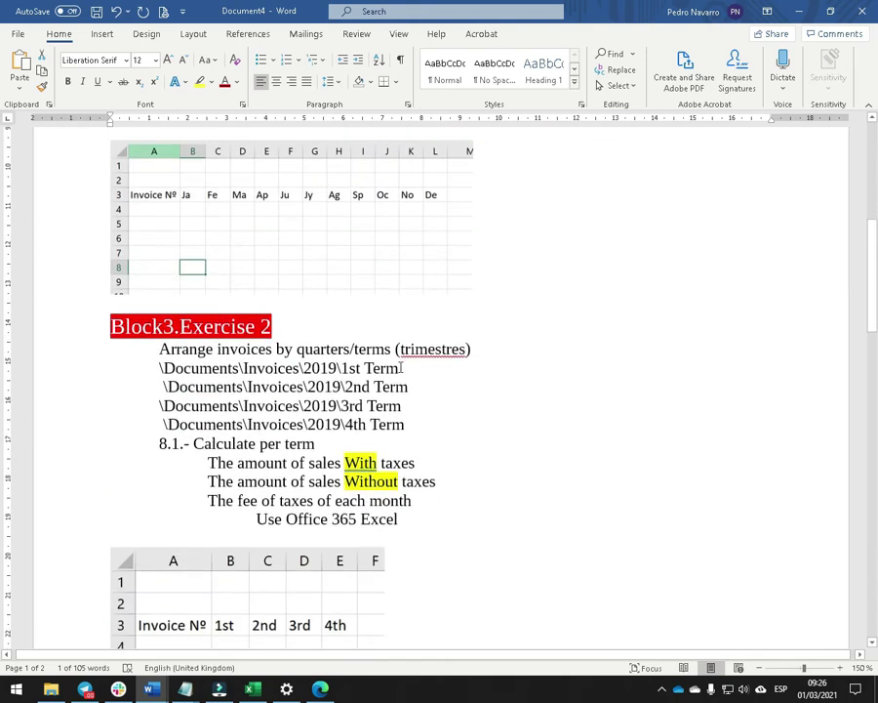
double_click(323, 349)
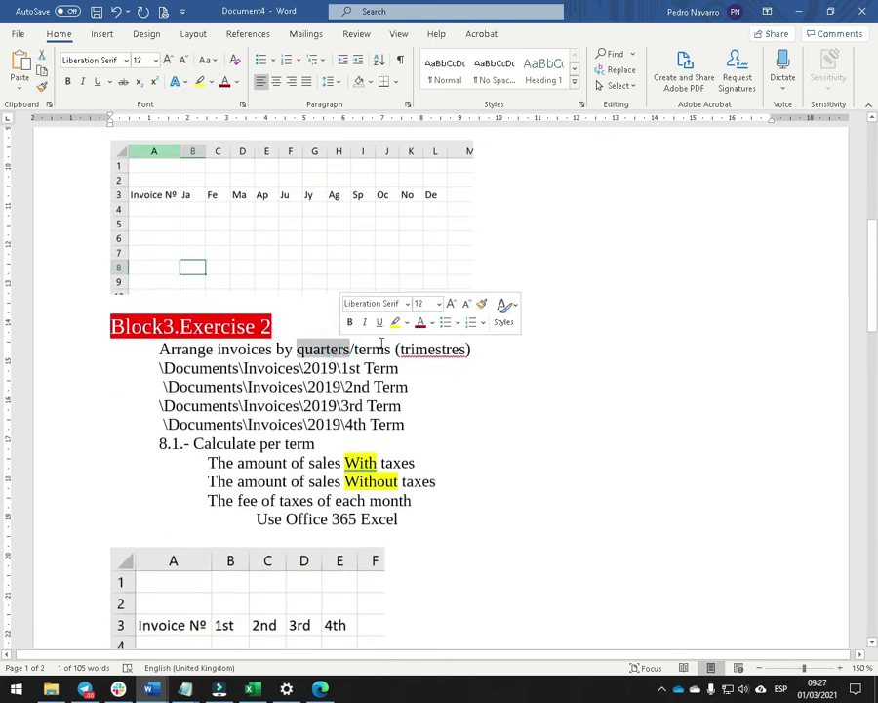
scroll(380, 337, "up", 8)
left_click(349, 401)
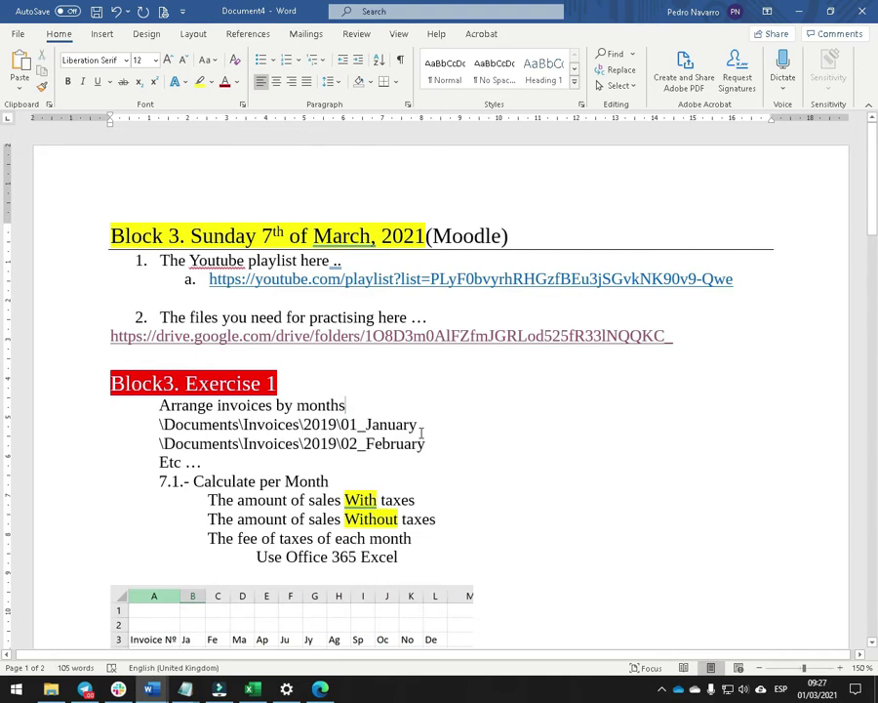
Add an opening parenthesis after 'months' in the Exercise 1 title.
double_click(332, 422)
left_click(293, 404)
left_click(366, 406)
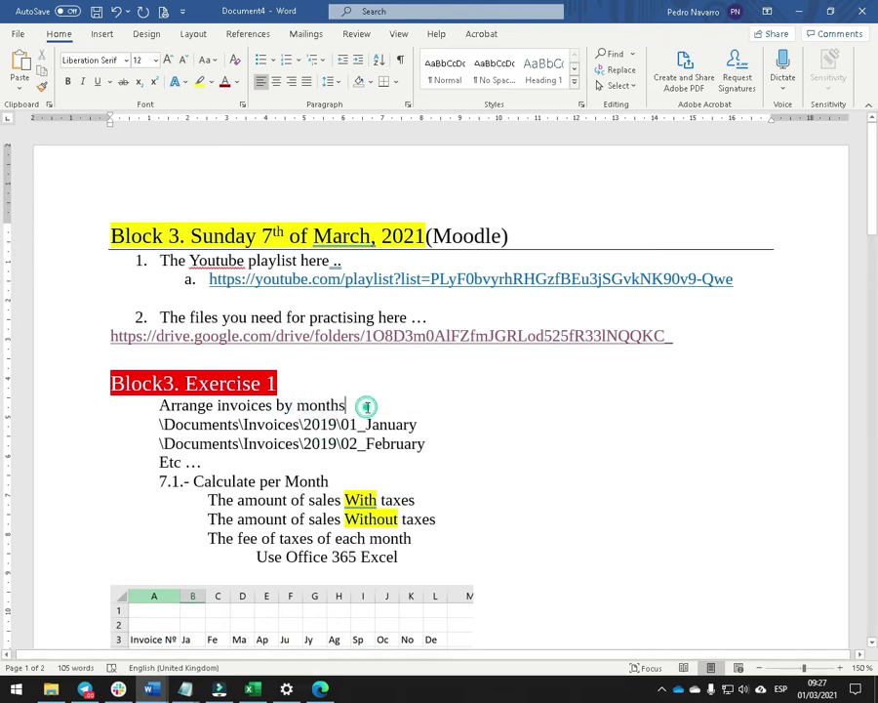
type("(2019")
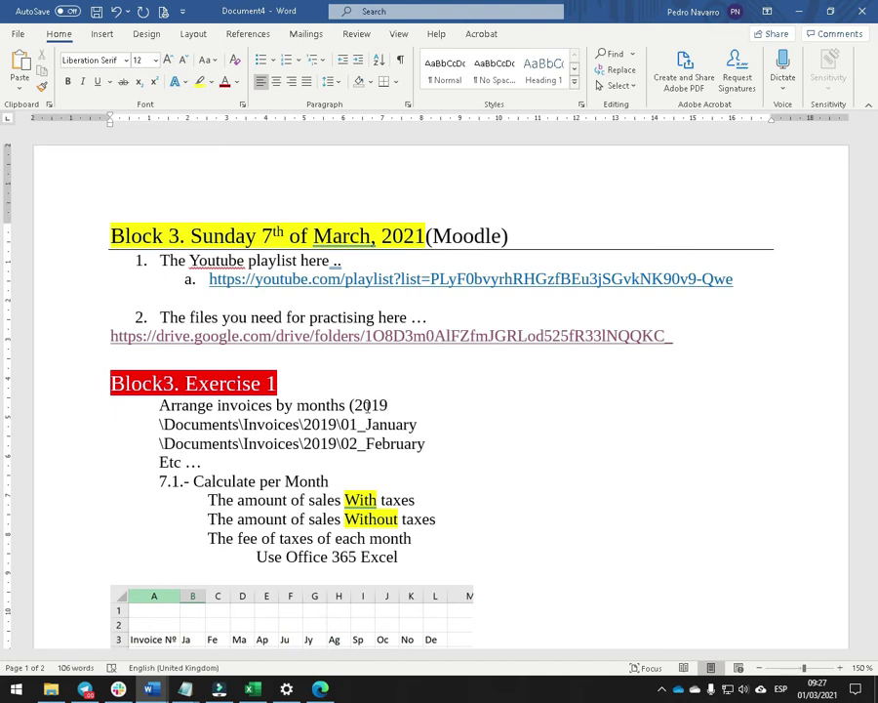
Copy the whole Exercise 1 block with its spreadsheet onto the top of page 2.
scroll(368, 420, "down", 2)
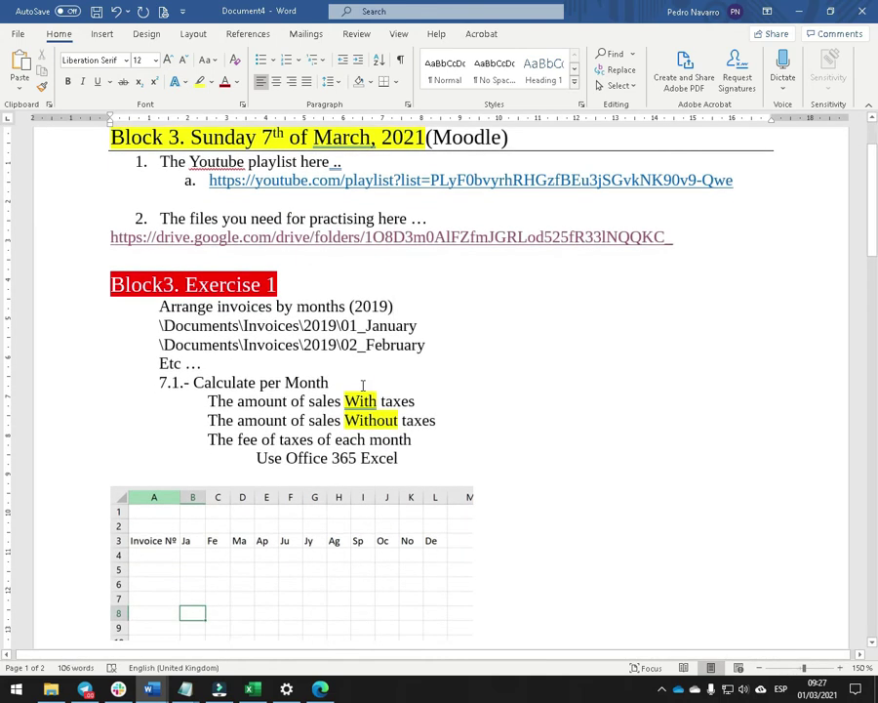
left_click_drag(111, 284, 494, 583)
key("ctrl+c")
scroll(371, 547, "down", 12)
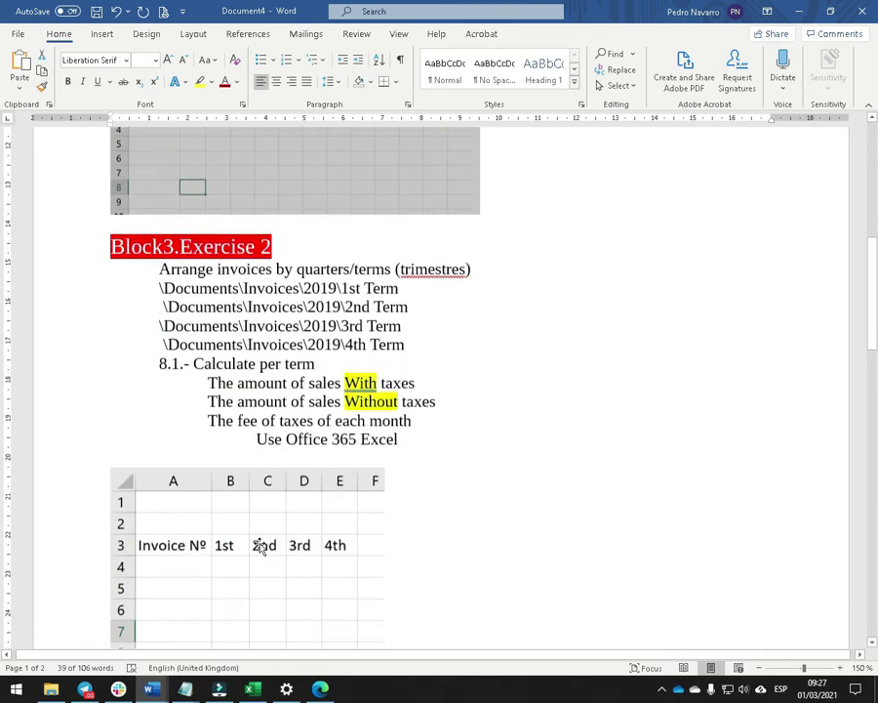
left_click(173, 528)
key("ctrl+v")
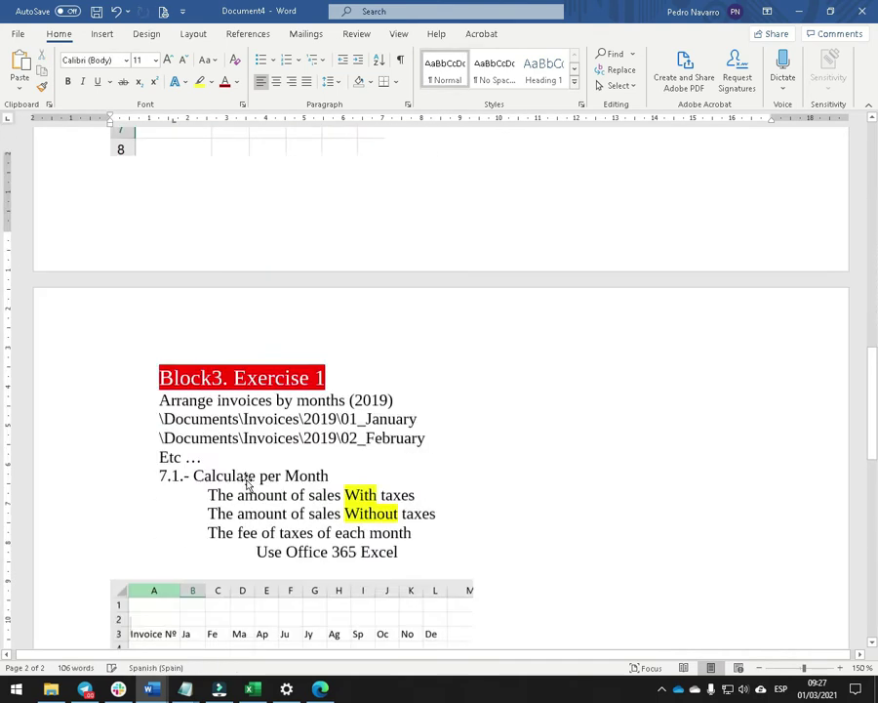
Renumber the pasted heading as Block3. Exercise 3.
left_click(322, 246)
key("BackSpace")
type("2")
key("BackSpace")
type("3")
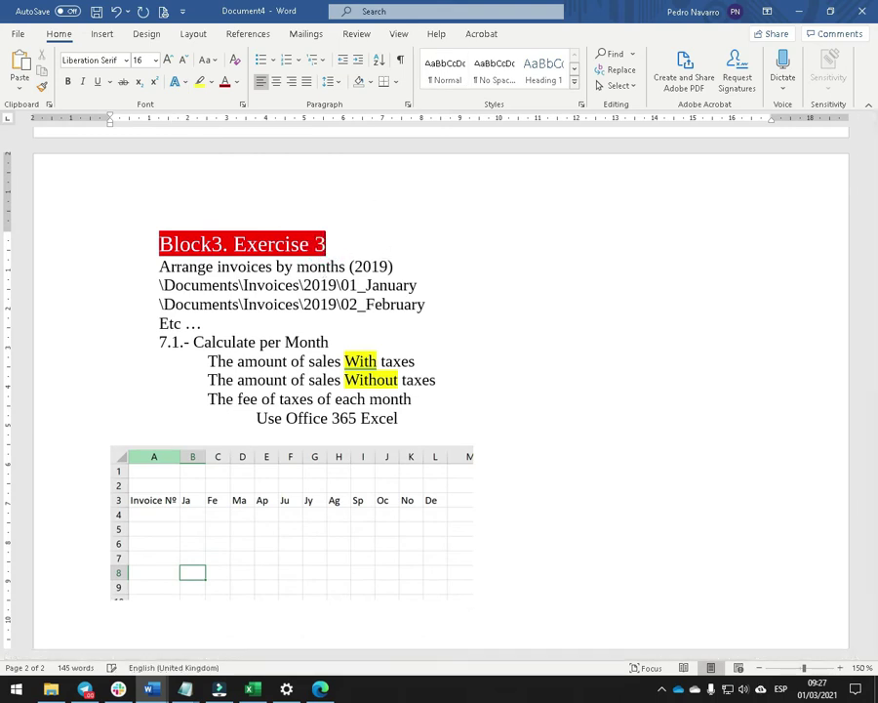
Change 2019 to 2020 in the Exercise 3 title and its January and February paths.
left_click(390, 266)
key("BackSpace")
key("BackSpace")
type("20")
left_click(339, 285)
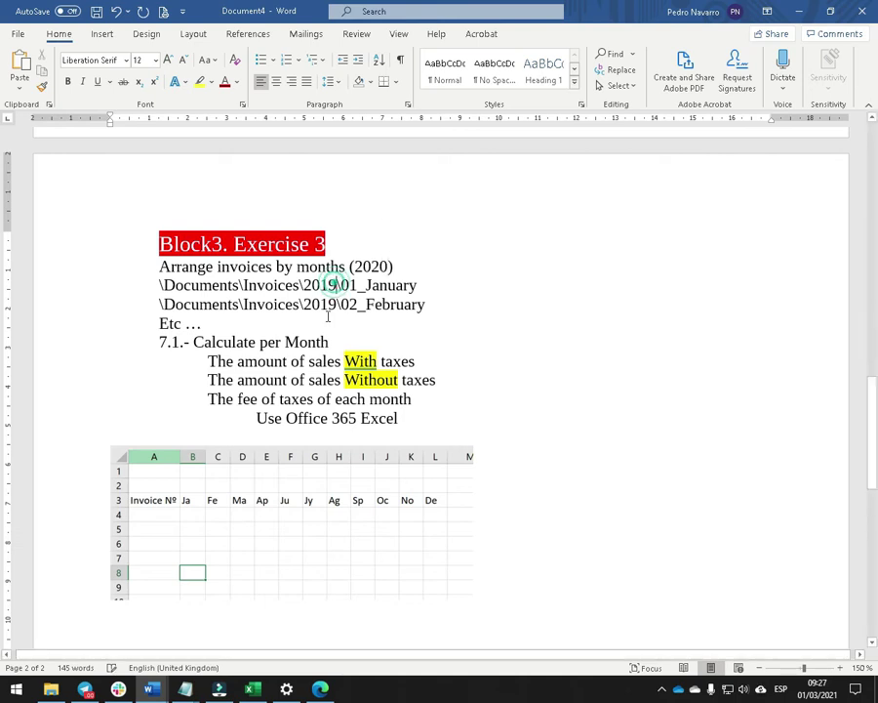
key("BackSpace")
key("BackSpace")
type("20")
left_click(338, 304)
key("BackSpace")
key("BackSpace")
type("20")
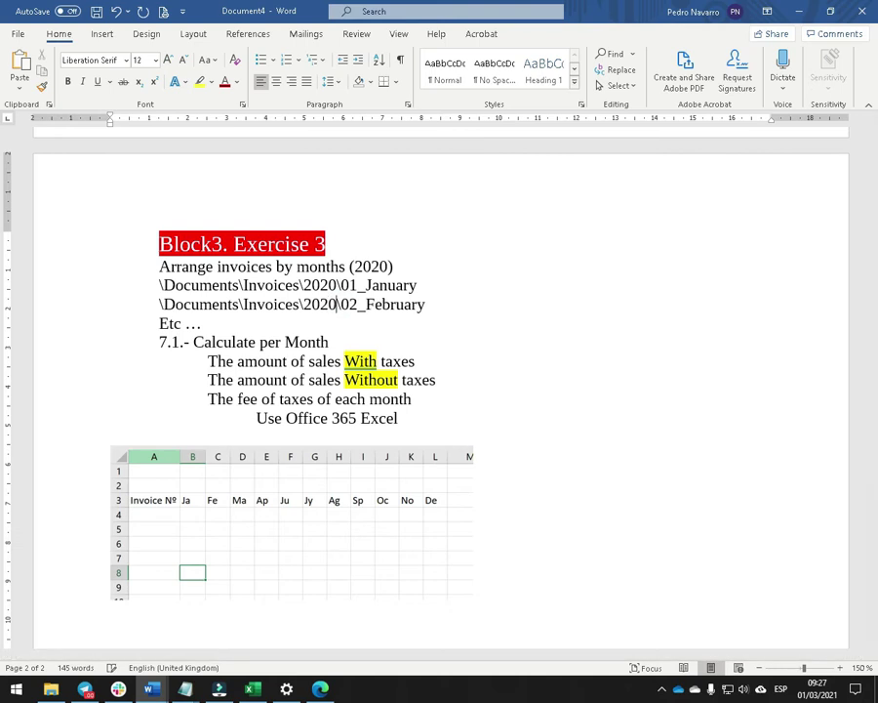
Renumber the exercises' steps as 3.1, 2.1 and 1.1.
left_click(168, 340)
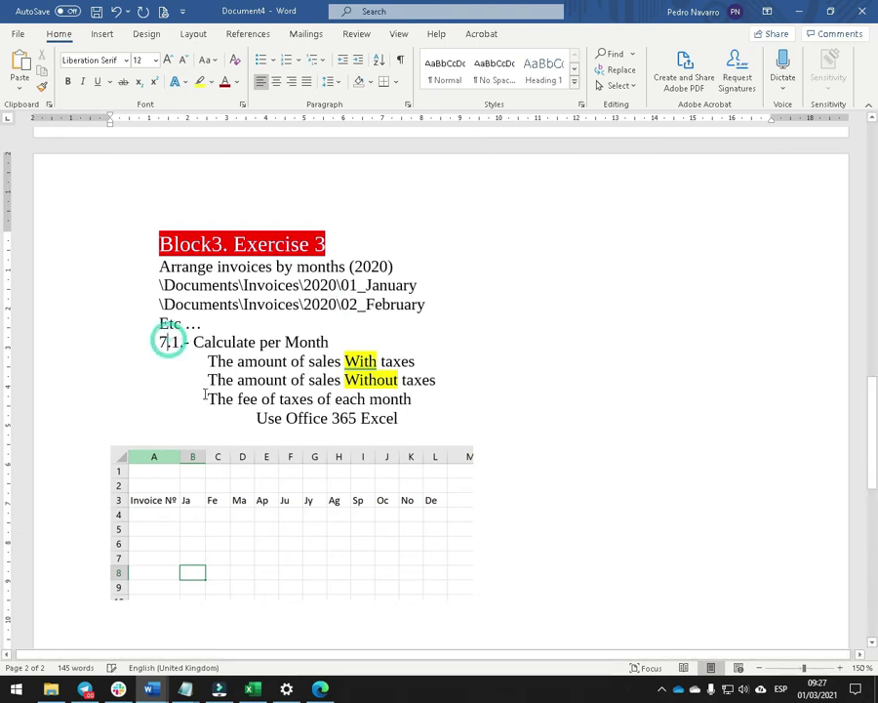
key("BackSpace")
type("3")
scroll(200, 313, "up", 1)
scroll(195, 303, "up", 10)
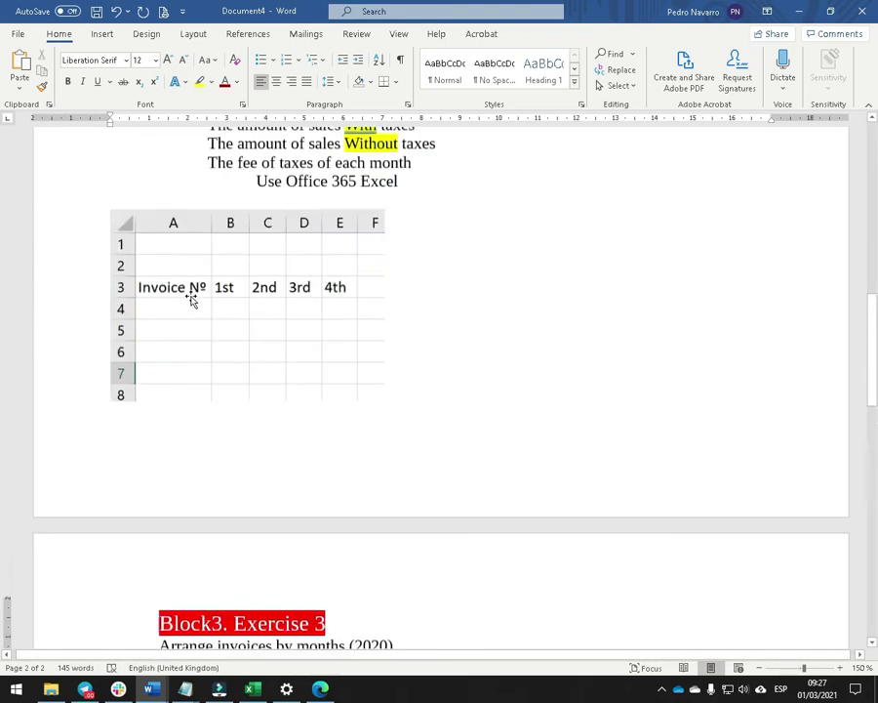
left_click(165, 319)
key("BackSpace")
type("2.1.- Calculate per term")
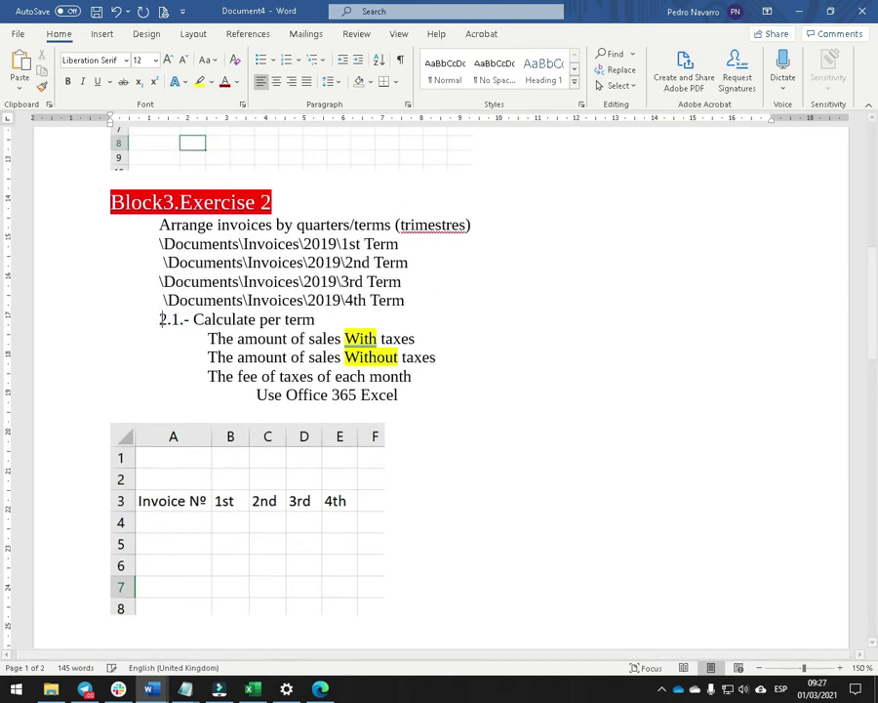
scroll(156, 322, "up", 8)
left_click(167, 307)
key("BackSpace")
type("1.1.- Calculate per Month")
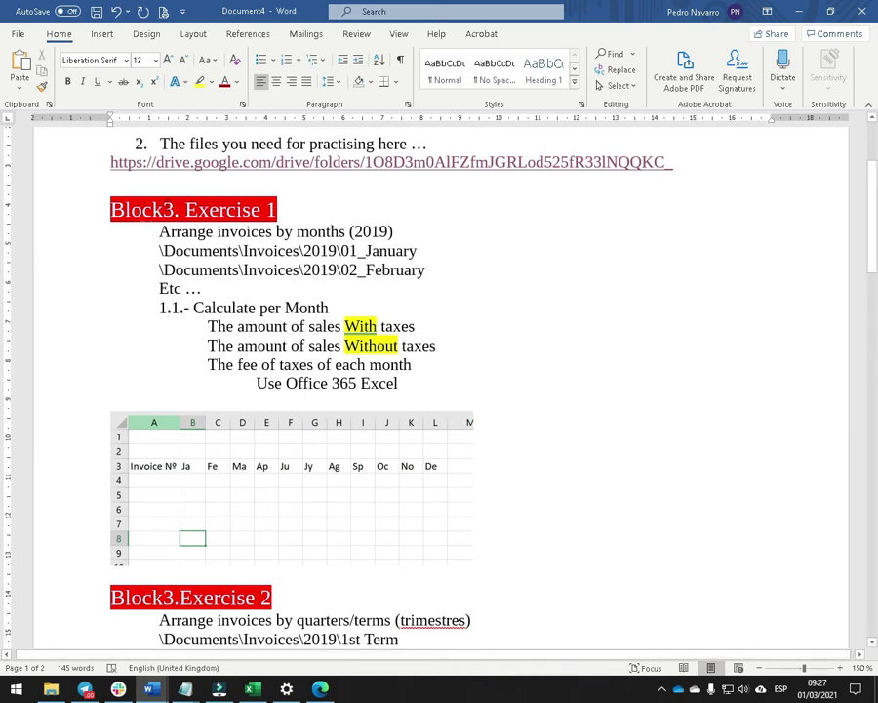
Select 'invoices', '(2019)', 'Documents' and 'Invoices' in Exercise 1, comparing with File Explorer.
double_click(247, 231)
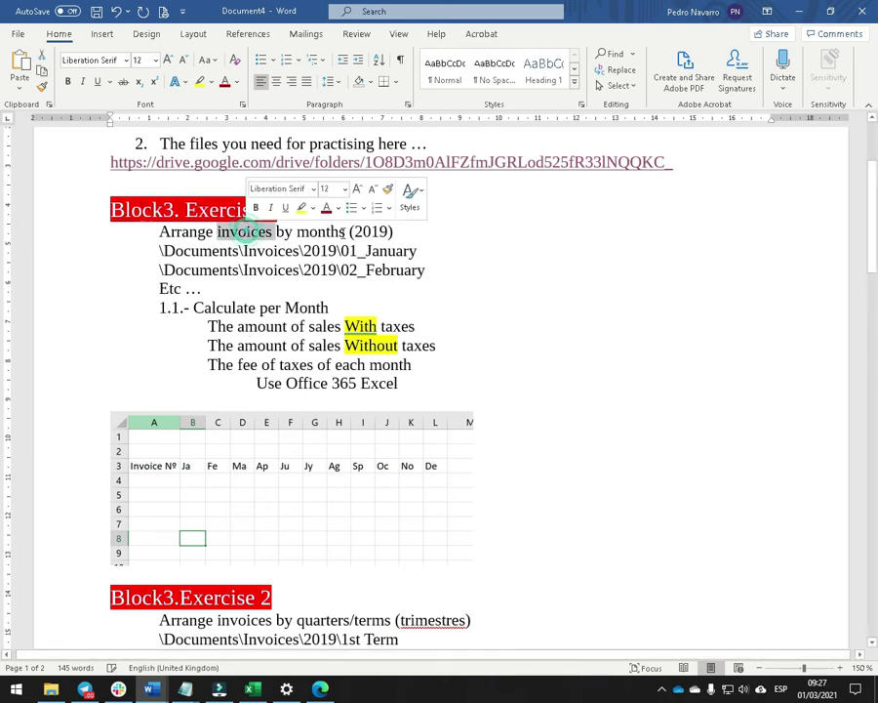
left_click_drag(347, 231, 394, 232)
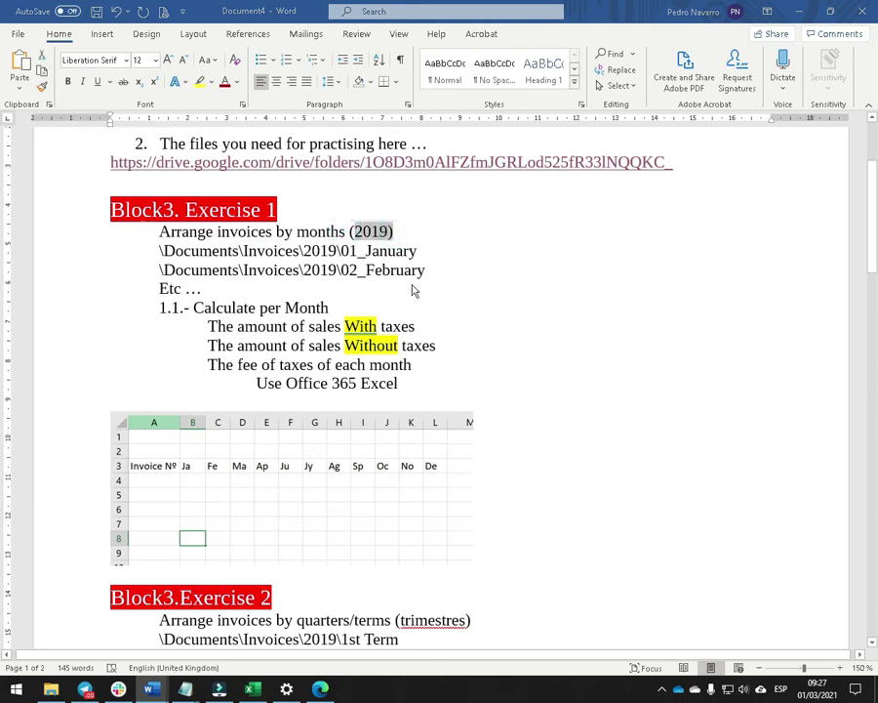
key("alt+Tab")
key("alt+Tab")
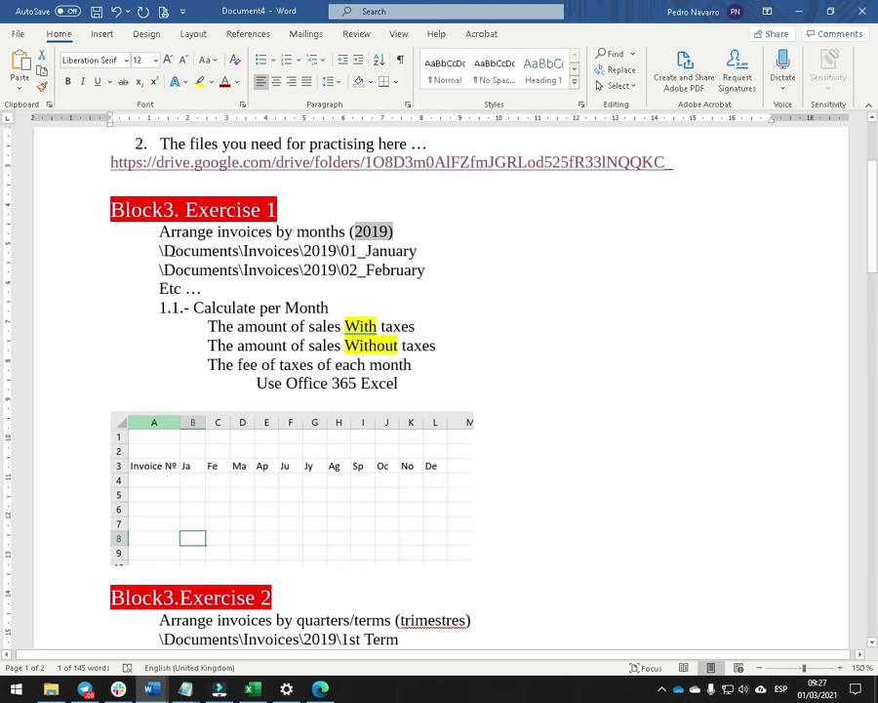
double_click(200, 251)
double_click(272, 251)
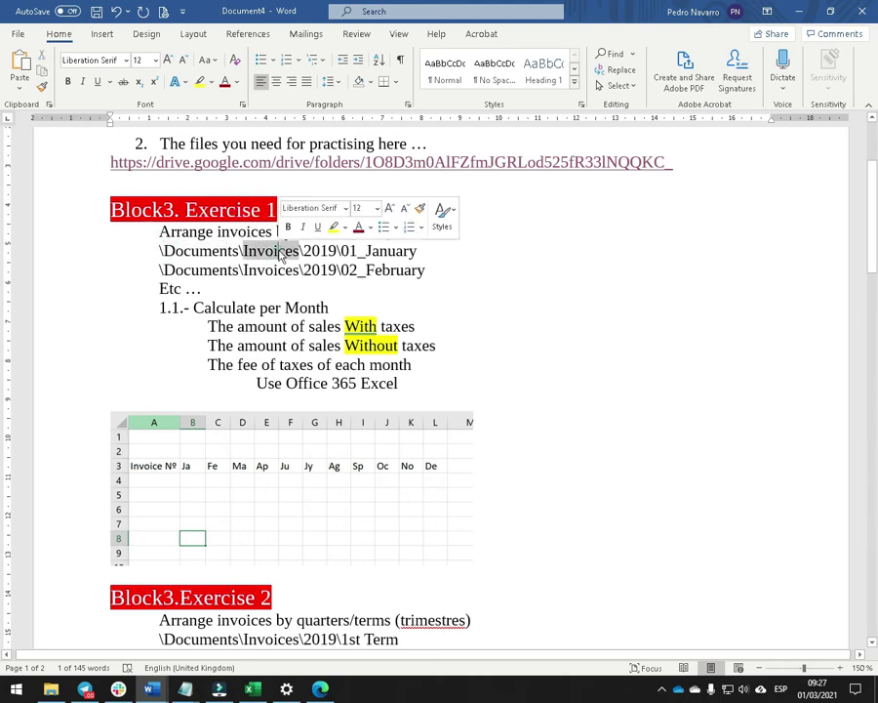
key("alt+Tab")
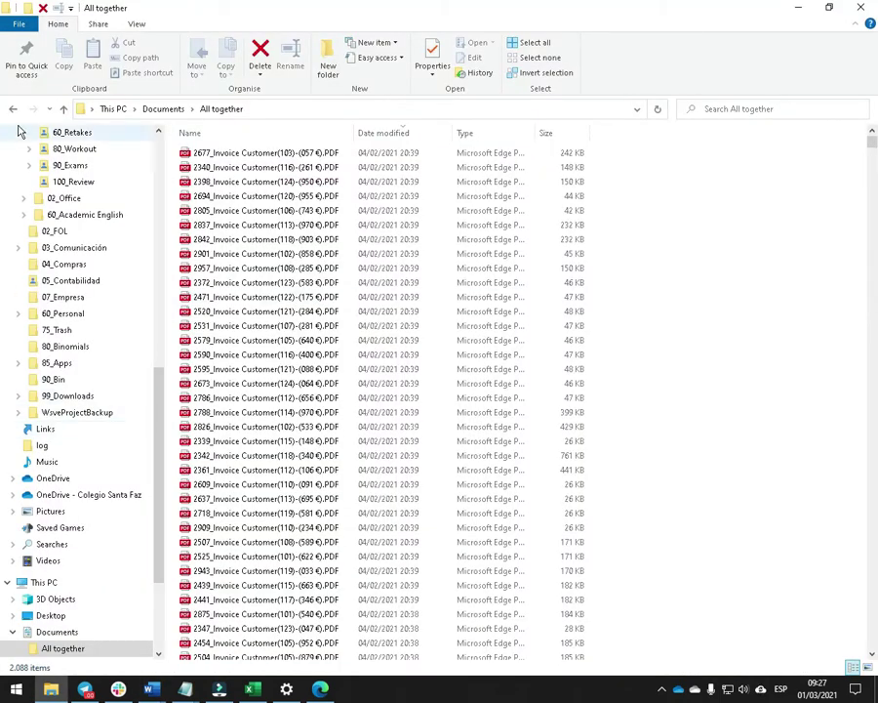
Create a new 2019 folder inside Documents\Invoices.
scroll(157, 391, "up", 12)
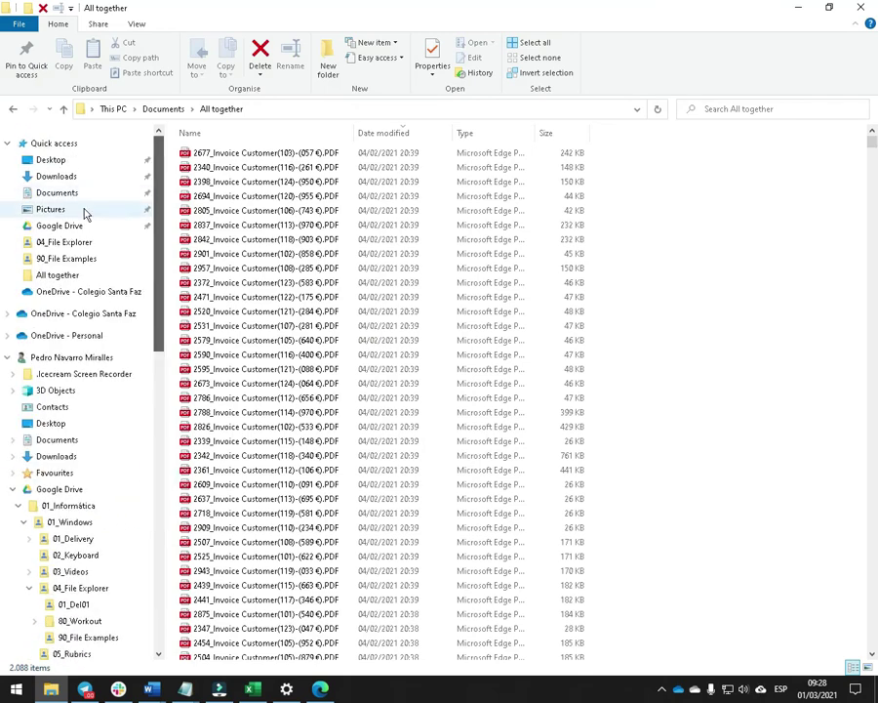
left_click(68, 193)
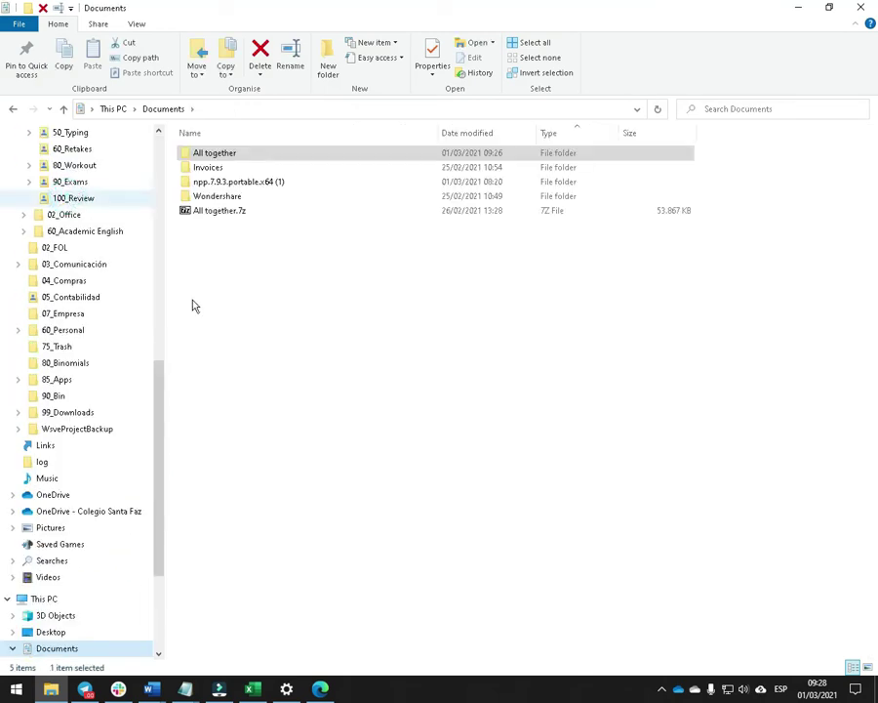
double_click(210, 168)
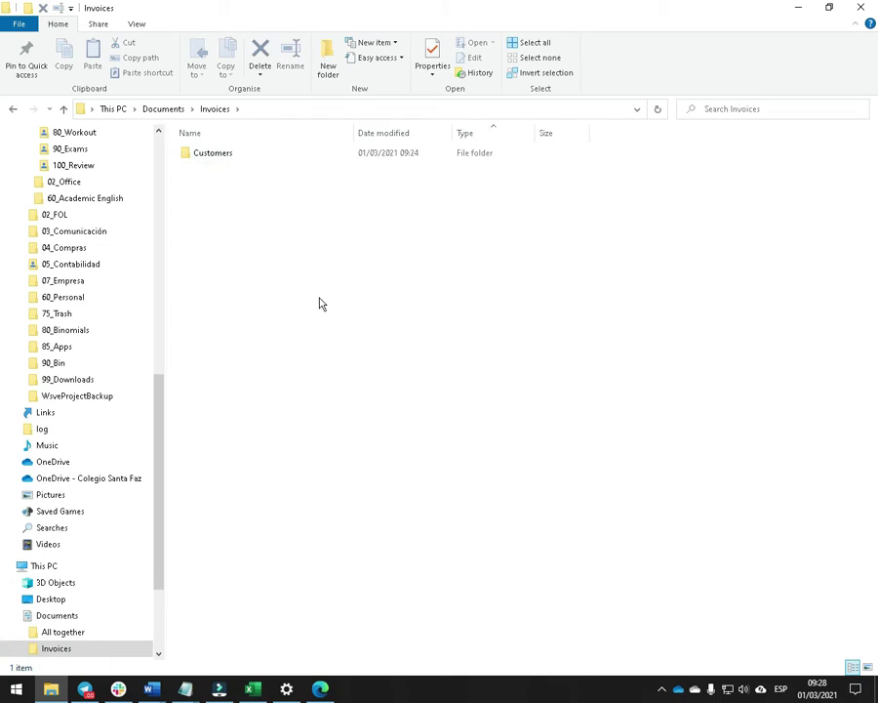
key("ctrl+shift+n")
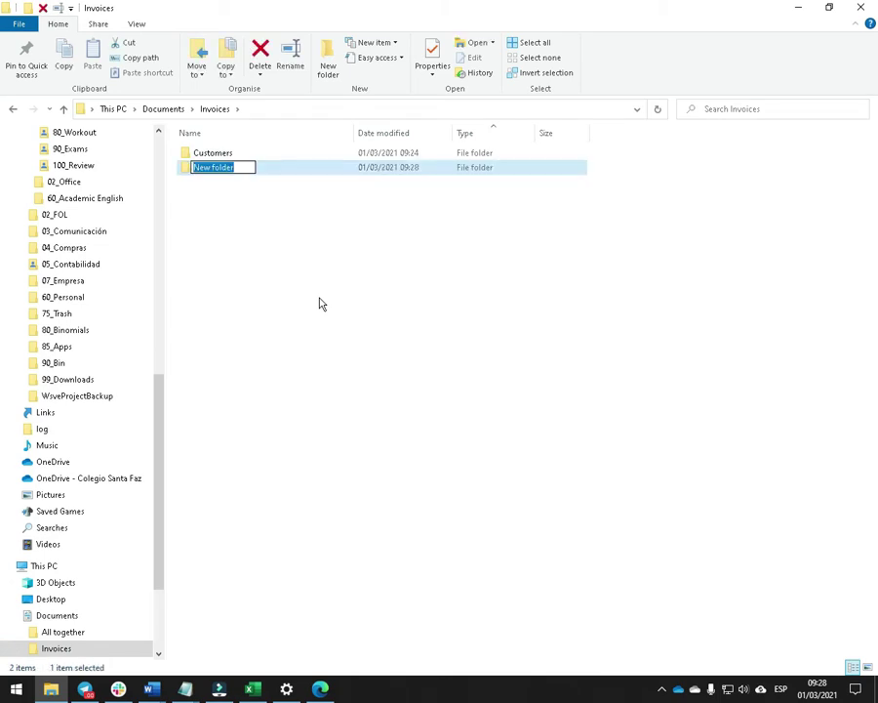
type("Inv")
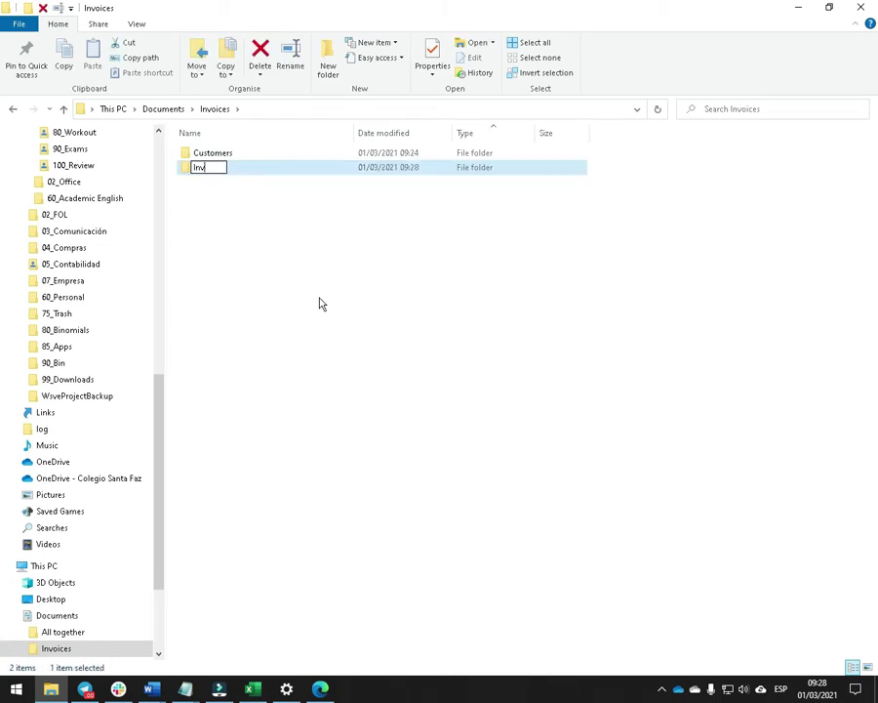
type("oices2019")
key("Return")
Copy '01_January' from Word, create that subfolder in 2019, then reopen All together.
key("alt+Tab")
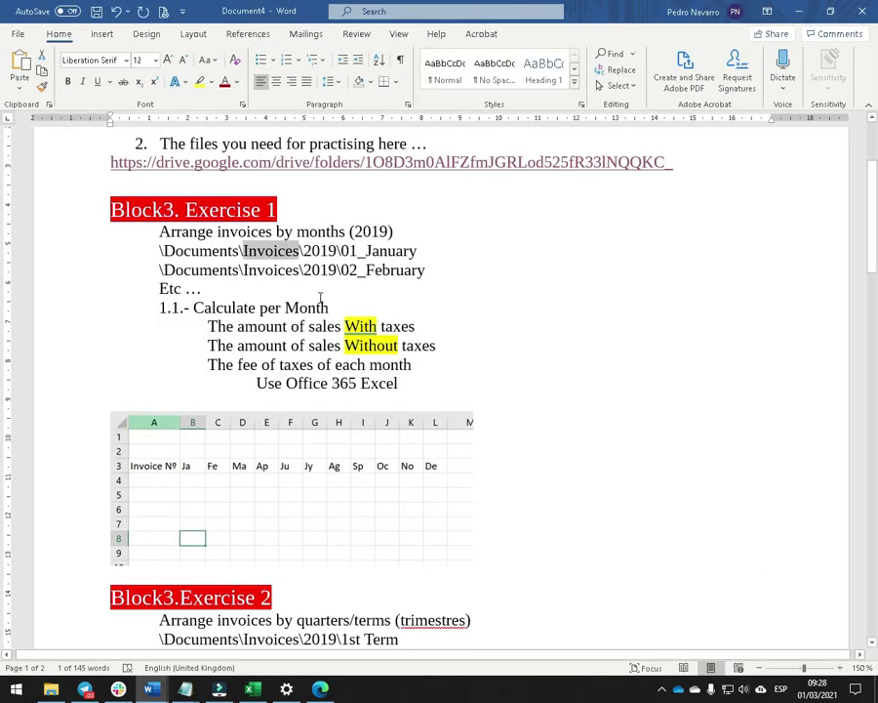
left_click_drag(419, 252, 342, 250)
key("ctrl+c")
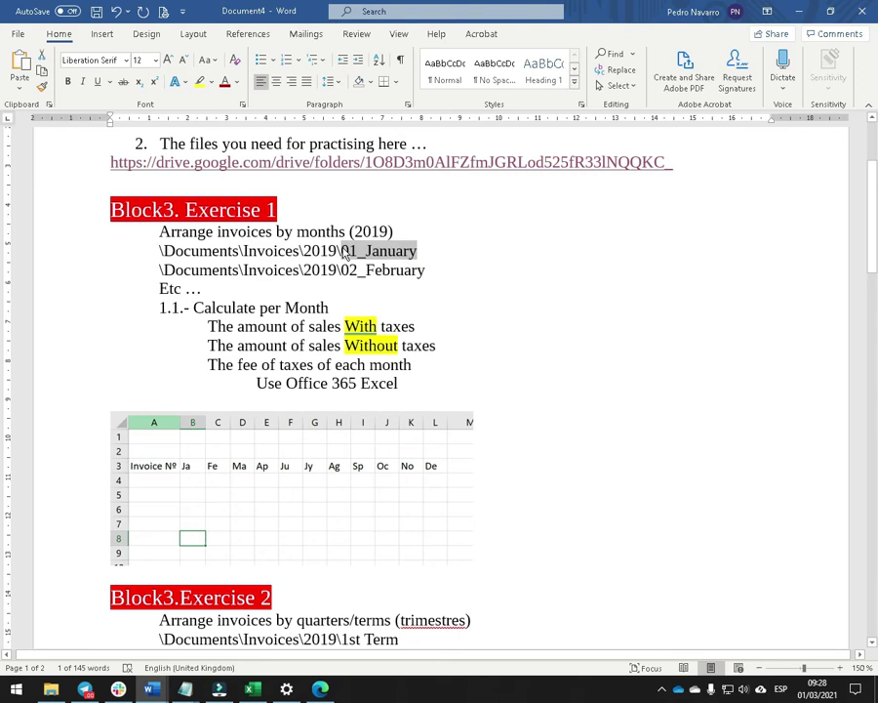
key("alt+Tab")
left_click(214, 156)
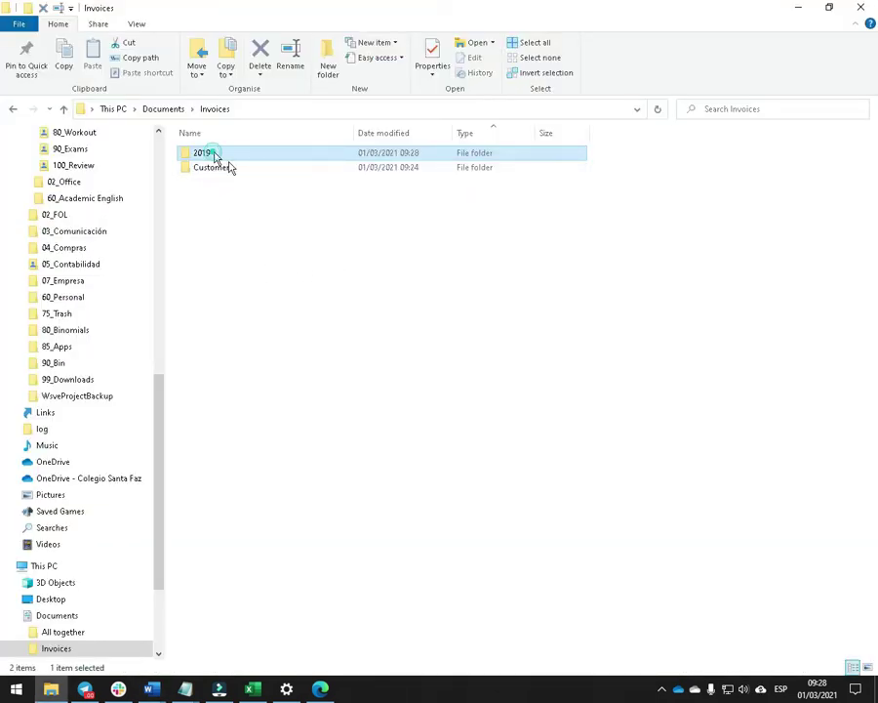
double_click(213, 154)
key("ctrl+shift+n")
key("ctrl+v")
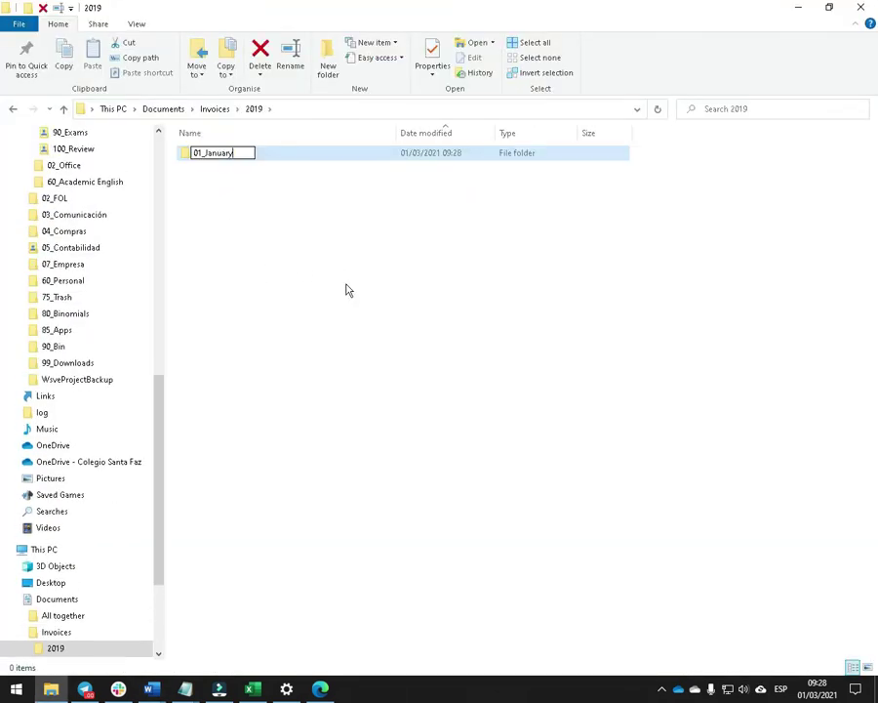
key("Return")
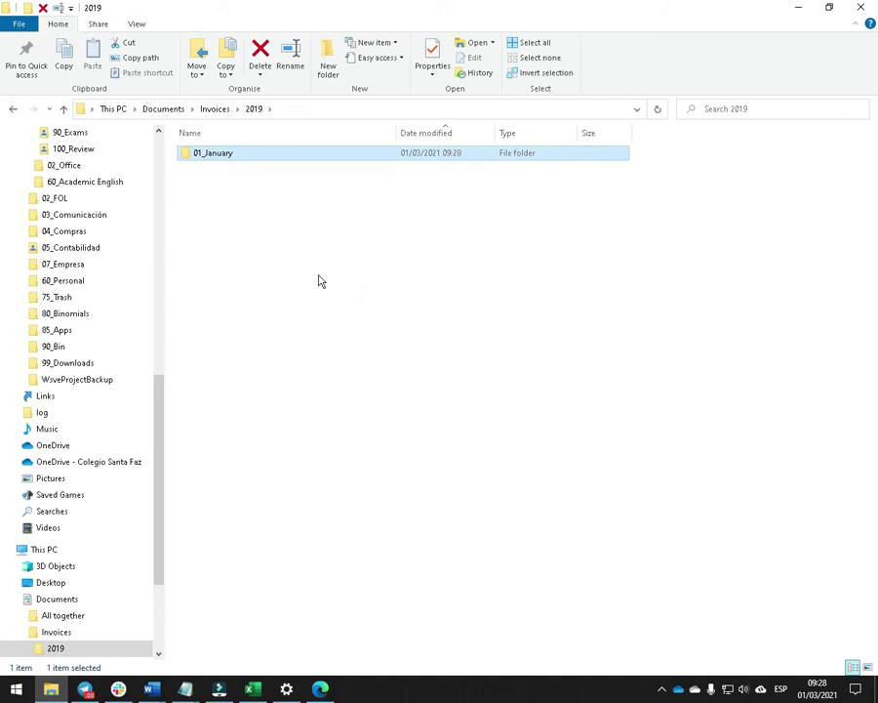
left_click(318, 281)
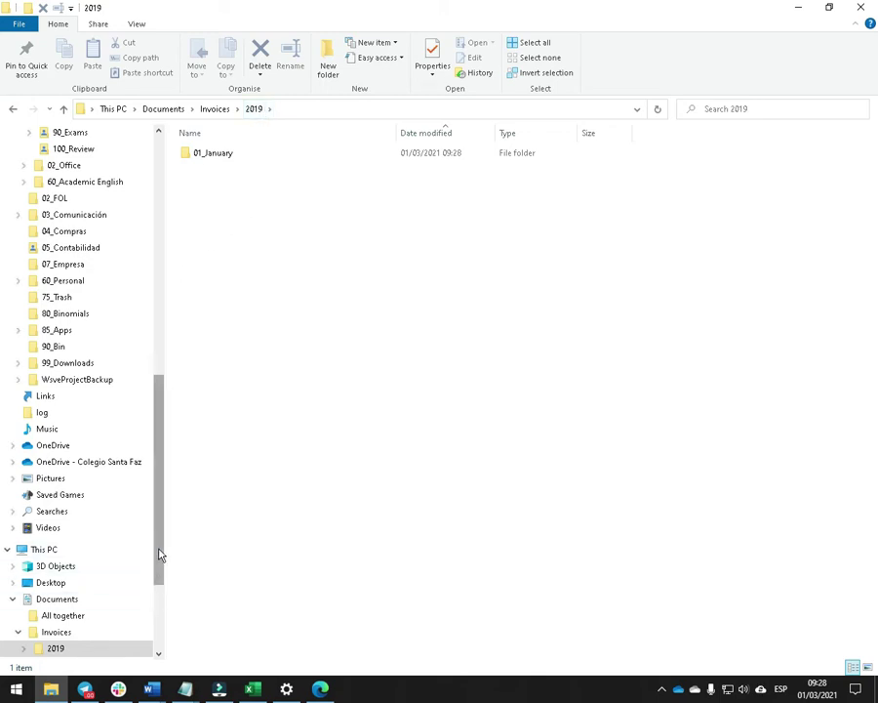
scroll(158, 547, "down", 3)
left_click(62, 450)
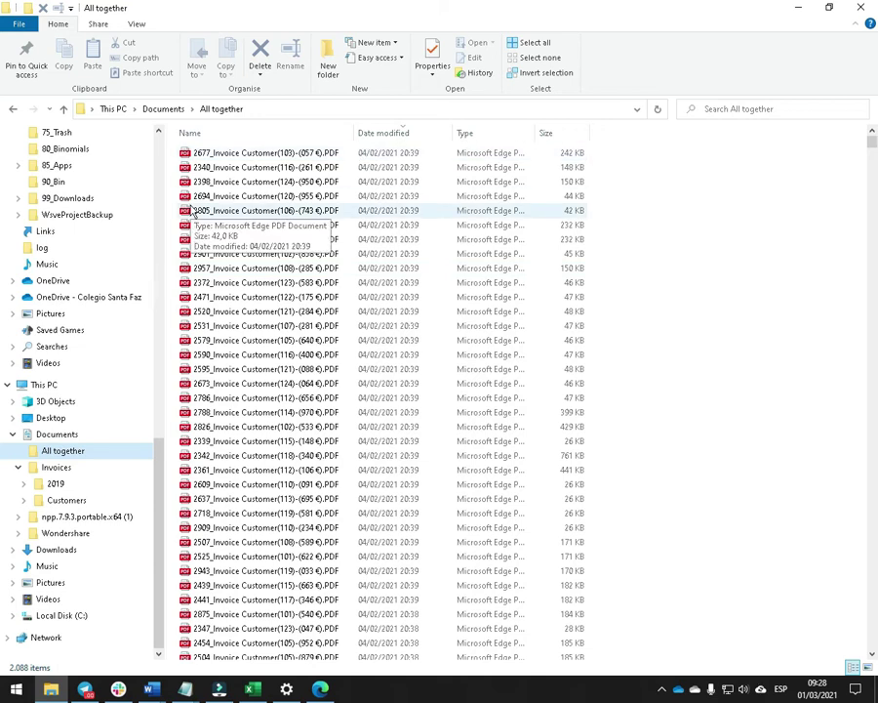
Filter the invoice list to files modified in January 2019.
left_click(447, 134)
left_click(539, 174)
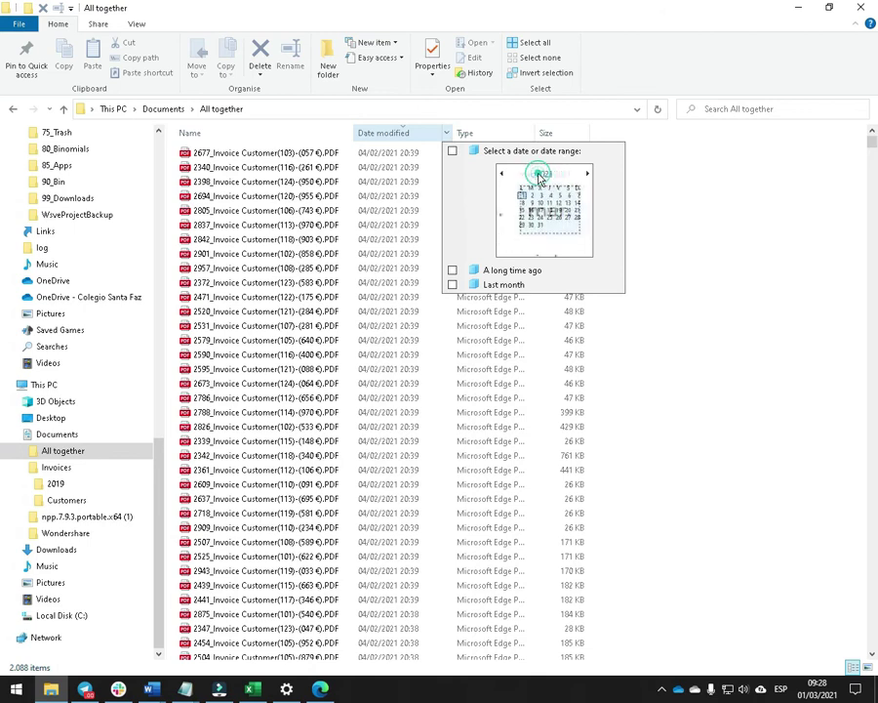
left_click(540, 173)
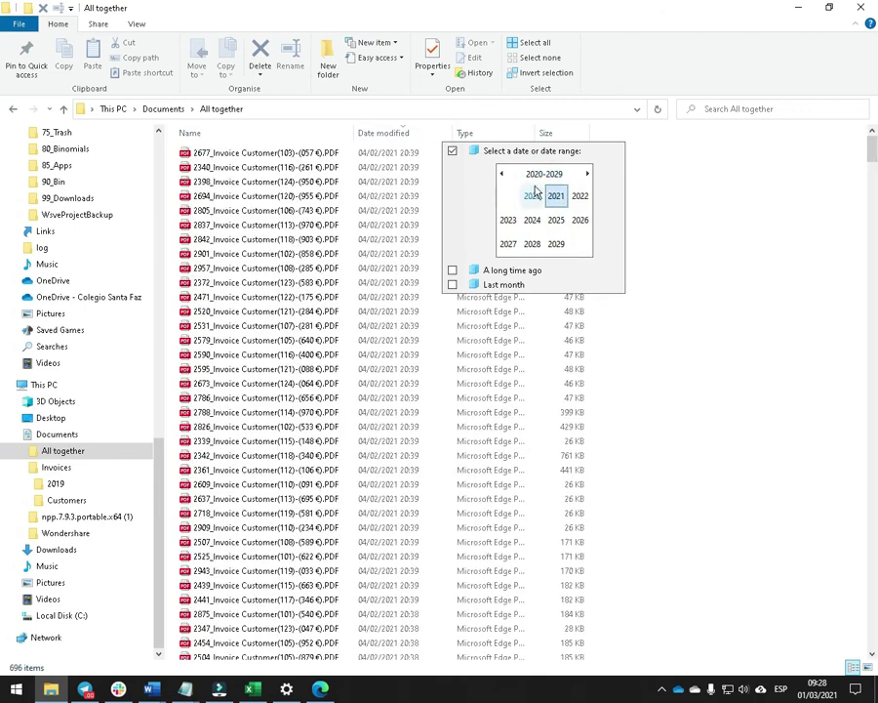
left_click(502, 174)
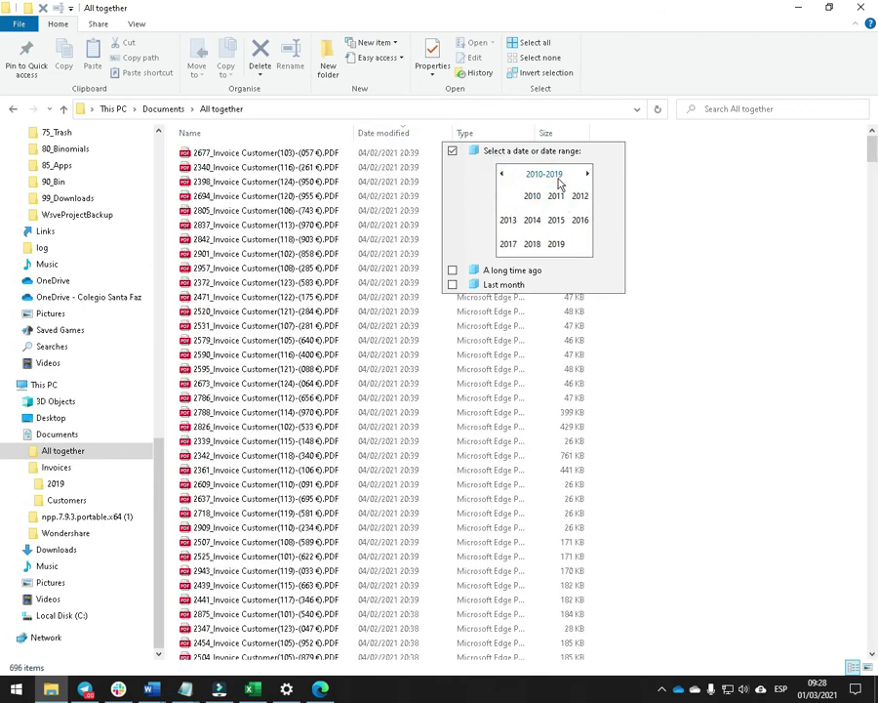
left_click(552, 177)
left_click(589, 176)
left_click(590, 176)
left_click(502, 174)
left_click(502, 173)
left_click(501, 174)
left_click(502, 174)
left_click(502, 174)
left_click(502, 173)
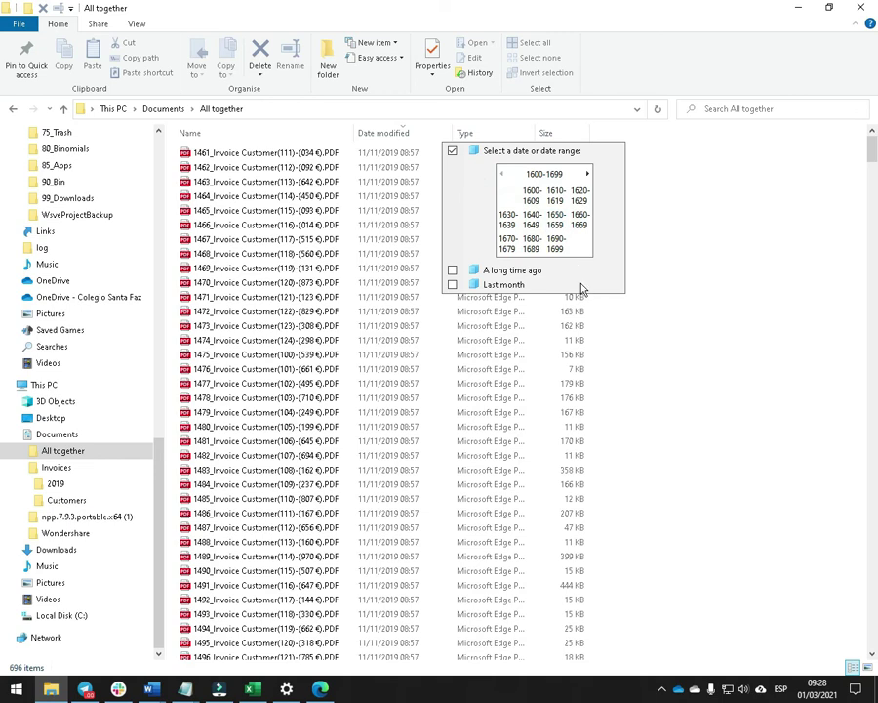
left_click(588, 175)
left_click(588, 175)
left_click(588, 174)
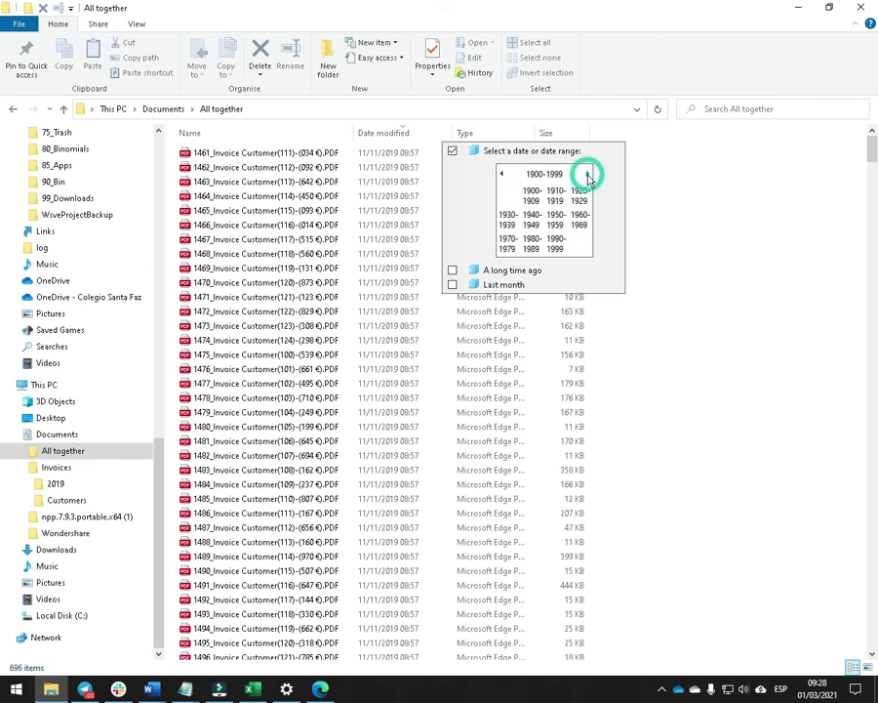
left_click(587, 174)
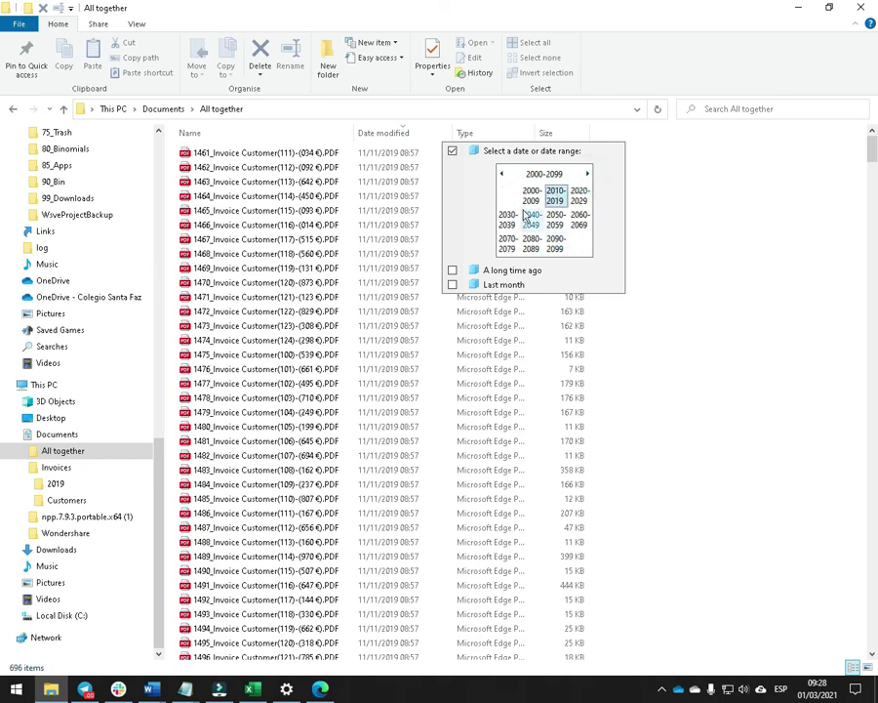
left_click(556, 196)
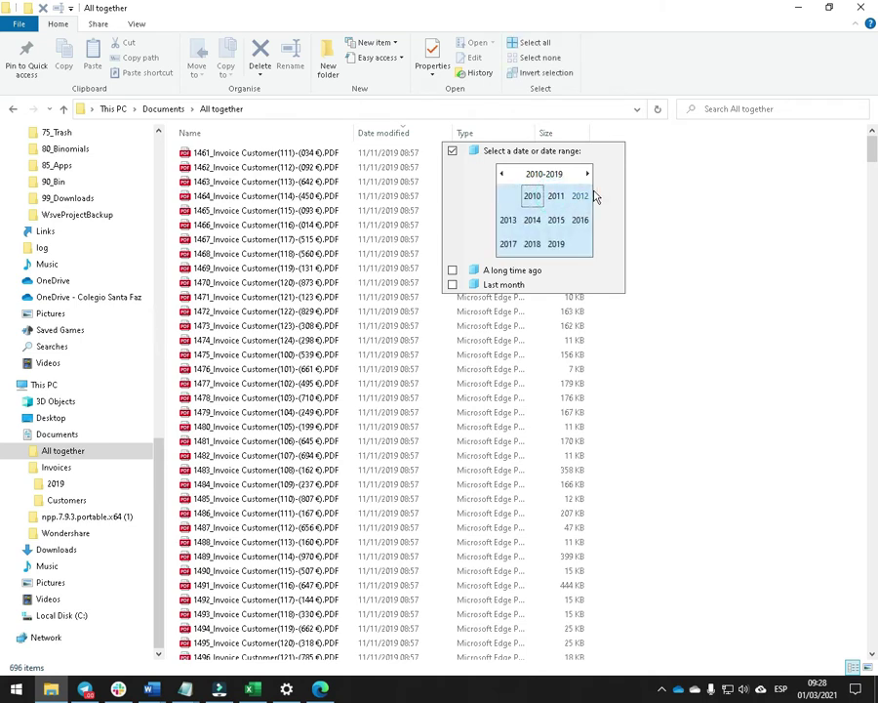
left_click(561, 245)
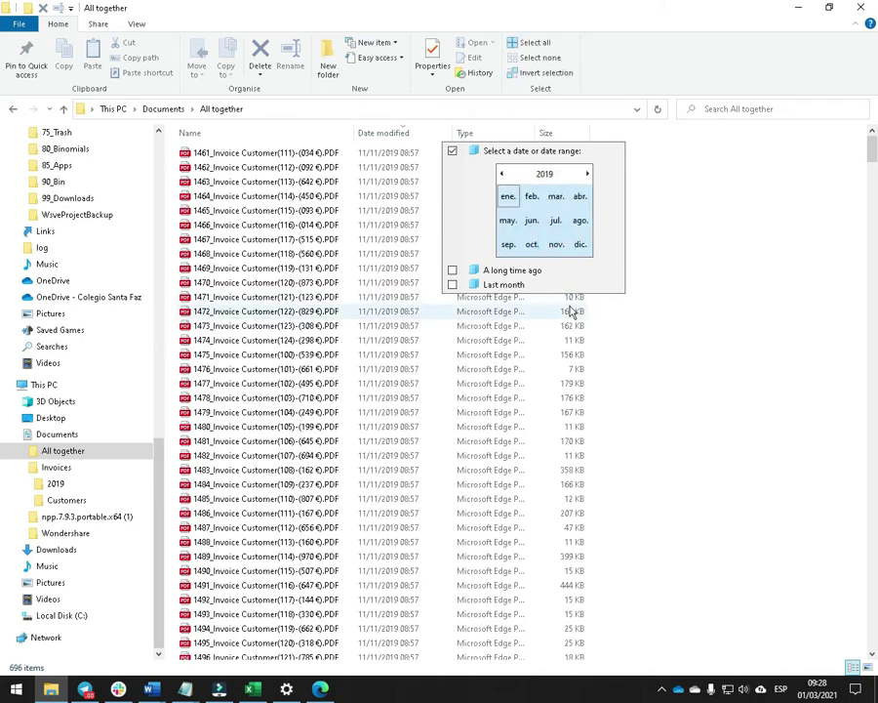
left_click(507, 196)
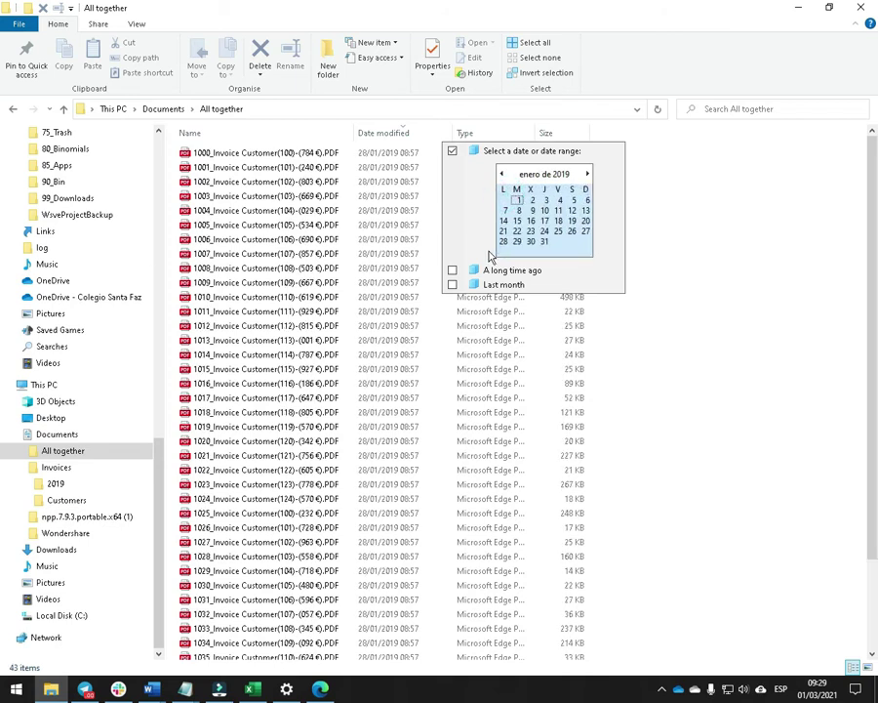
left_click(491, 256)
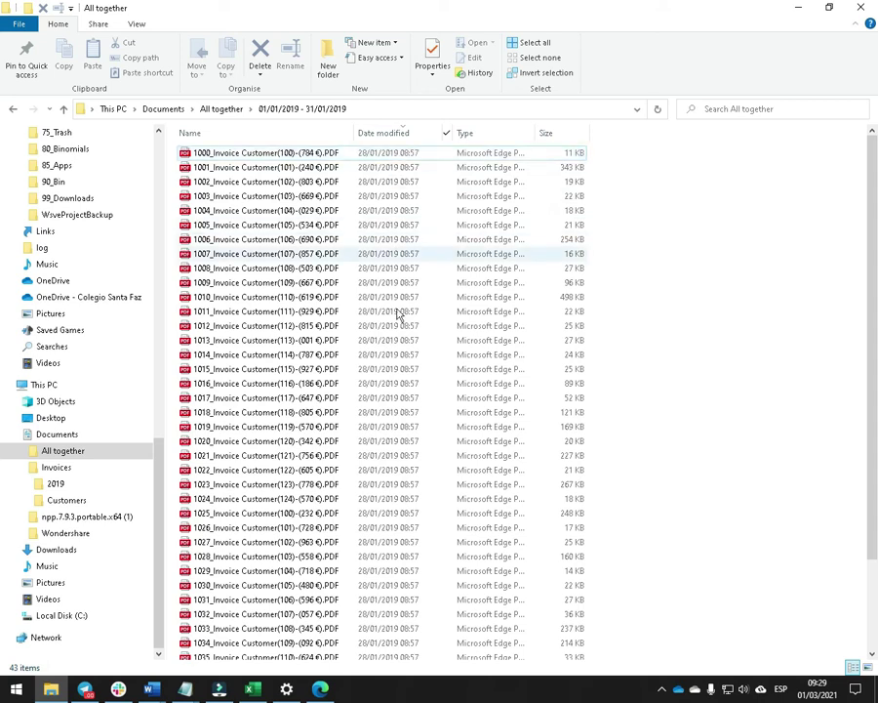
Copy all 43 January invoices into the 01_January folder and open it.
scroll(426, 468, "down", 2)
scroll(410, 293, "up", 2)
scroll(400, 299, "down", 2)
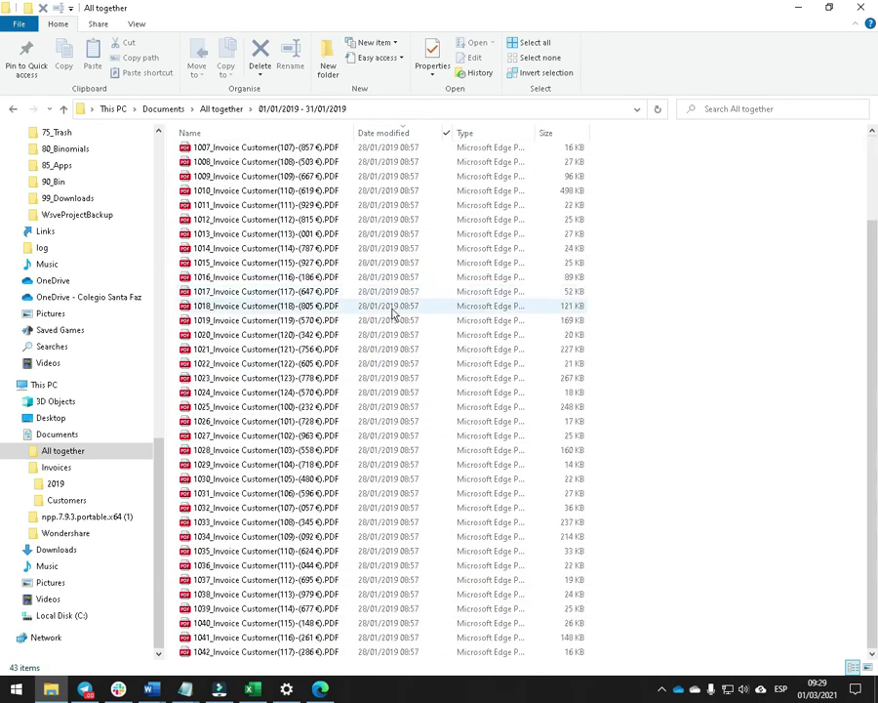
key("ctrl+a")
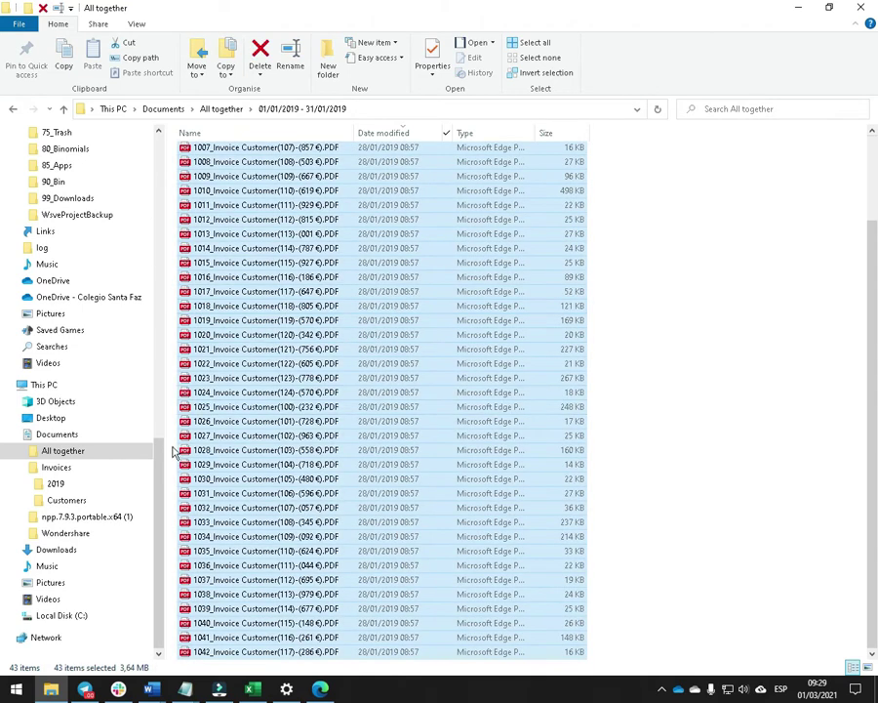
left_click(24, 485)
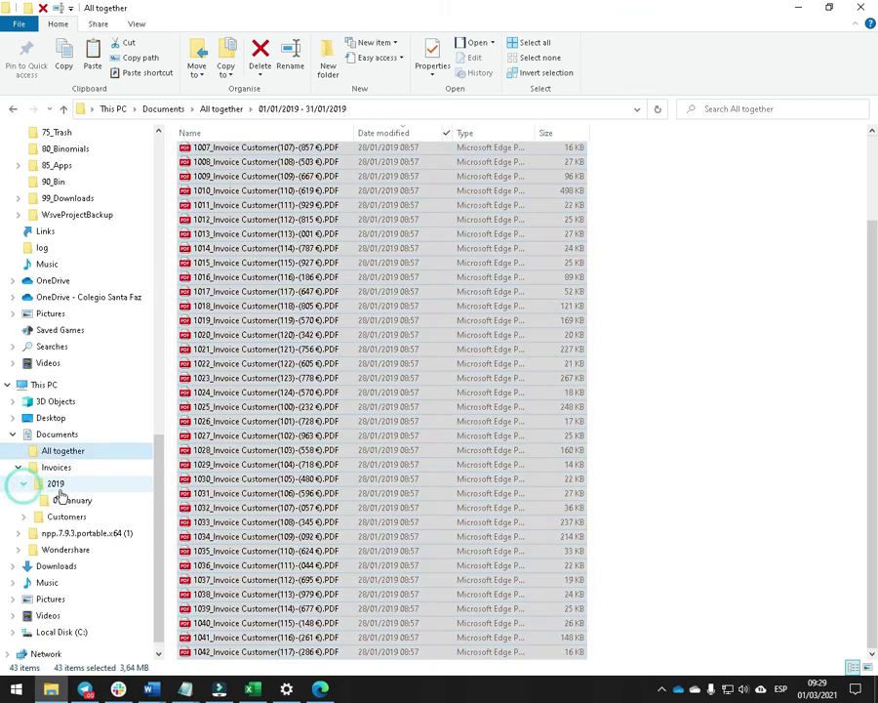
left_click_drag(289, 289, 84, 507)
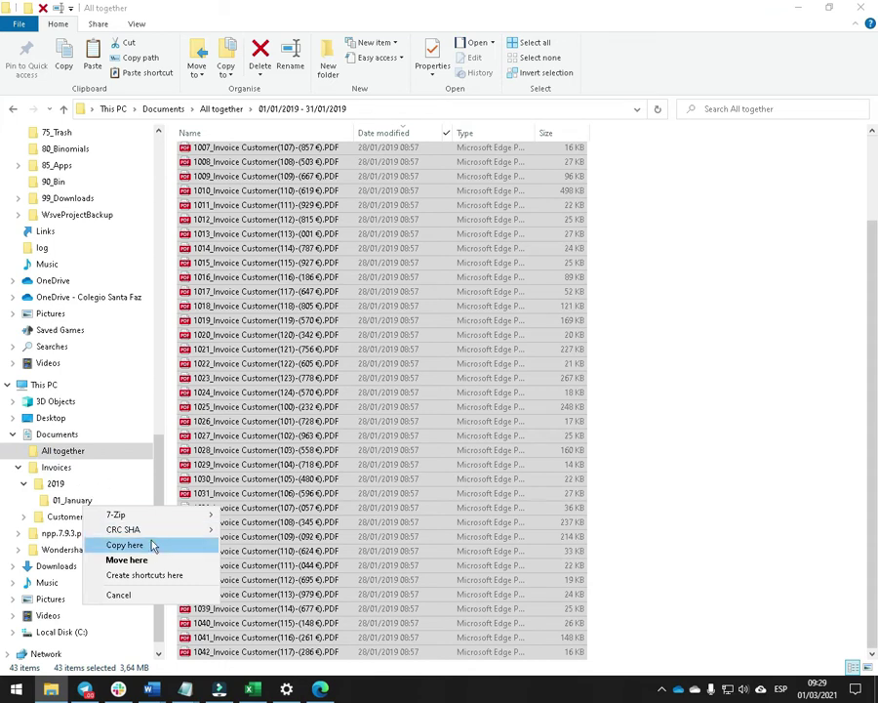
left_click(135, 544)
left_click(78, 502)
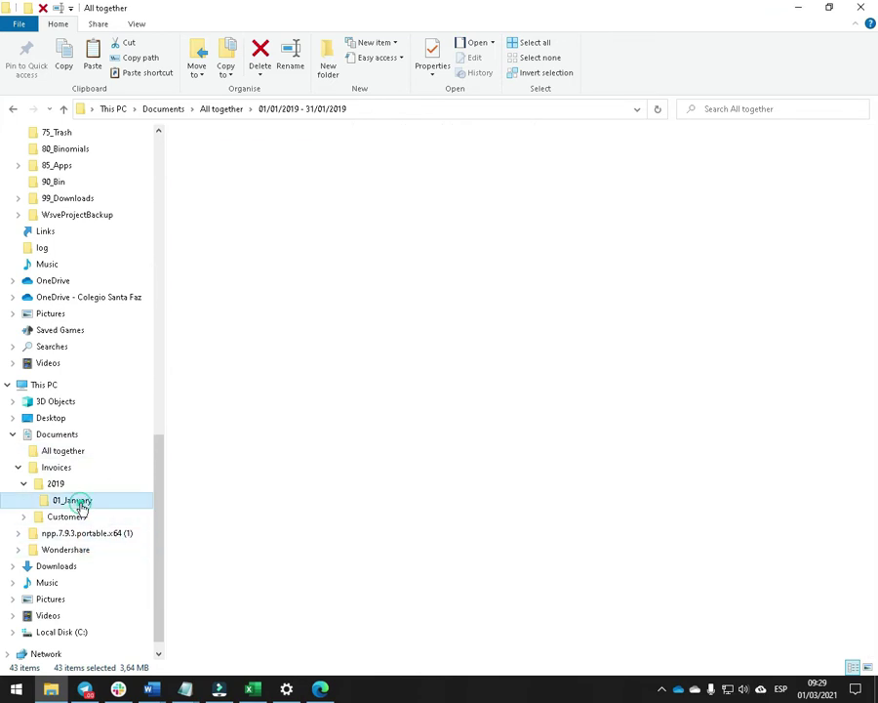
left_click(54, 485)
key("alt+Tab")
Check the folder name in Word, then create 02_February inside 2019 and return to All together.
double_click(381, 251)
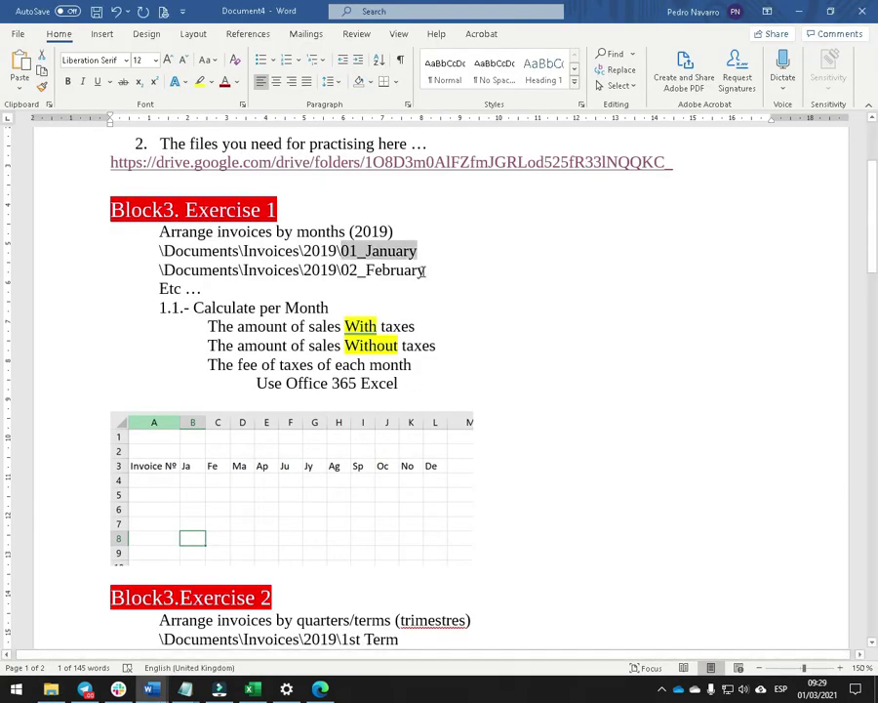
double_click(424, 271)
key("alt+Tab")
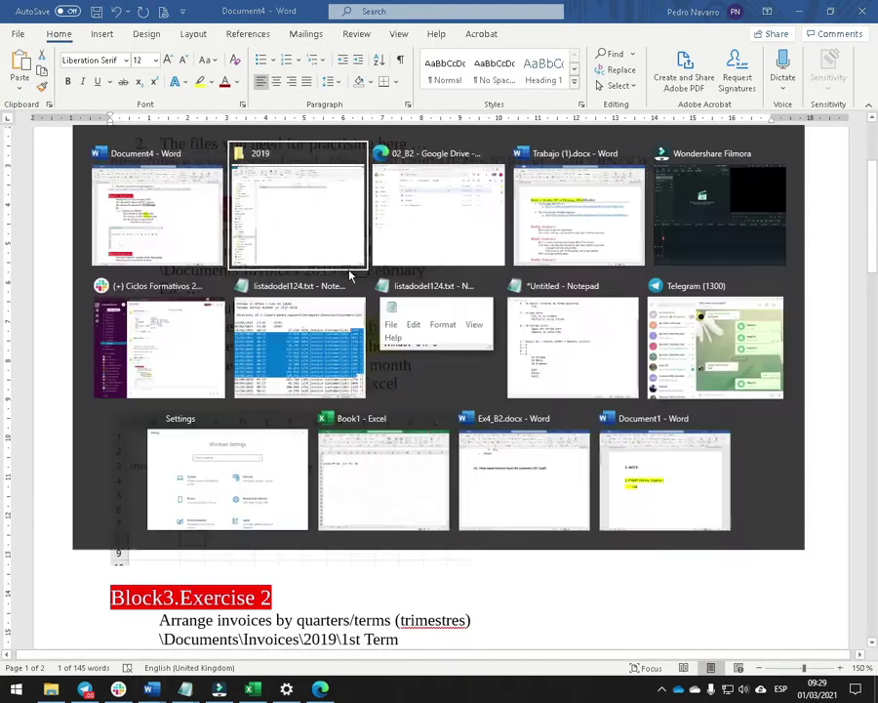
left_click(57, 482)
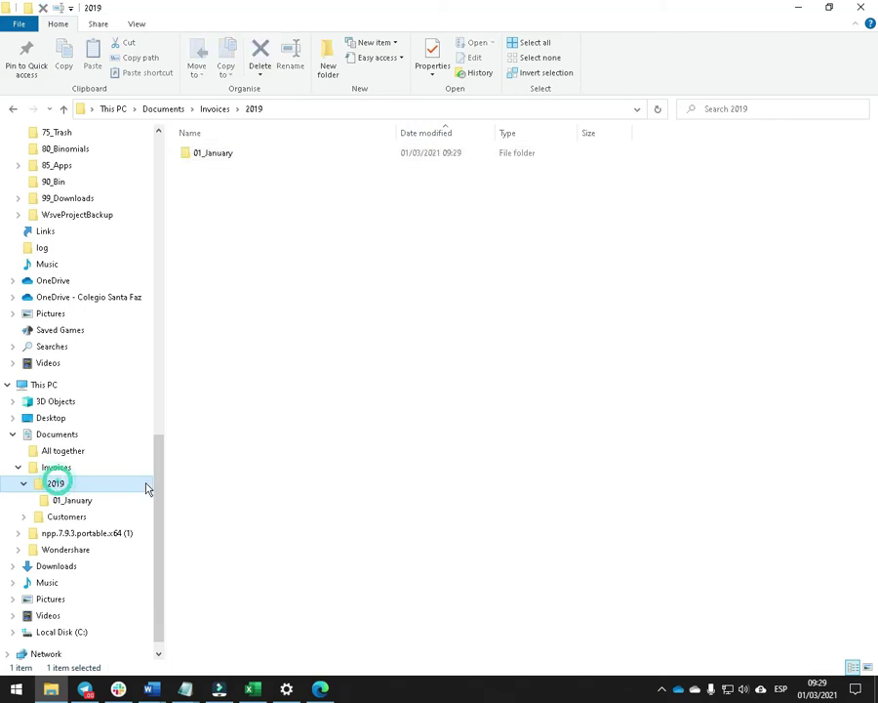
left_click(267, 448)
key("ctrl+shift+n")
type("02_February")
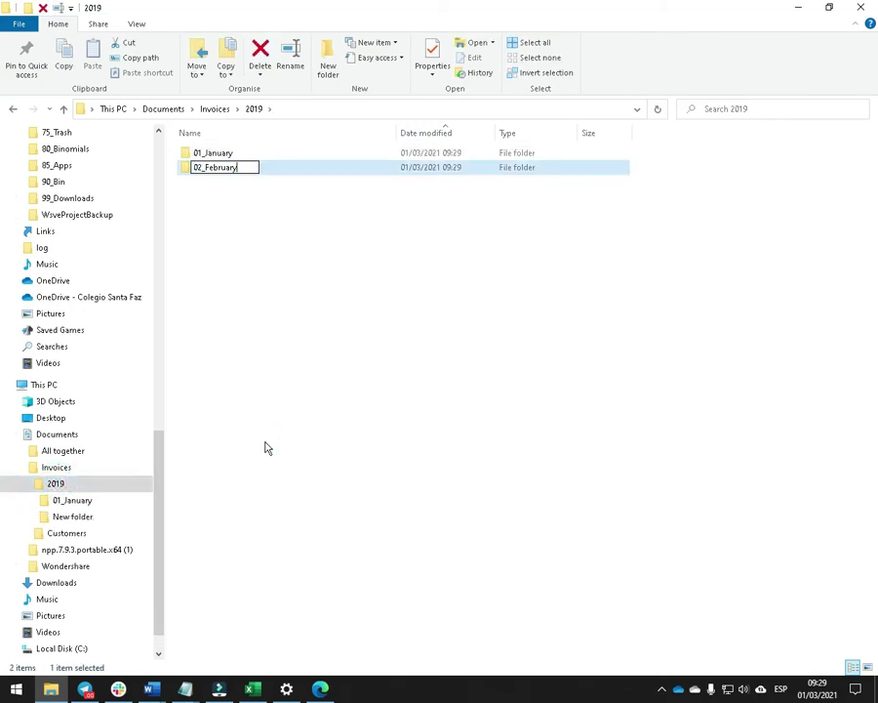
key("Return")
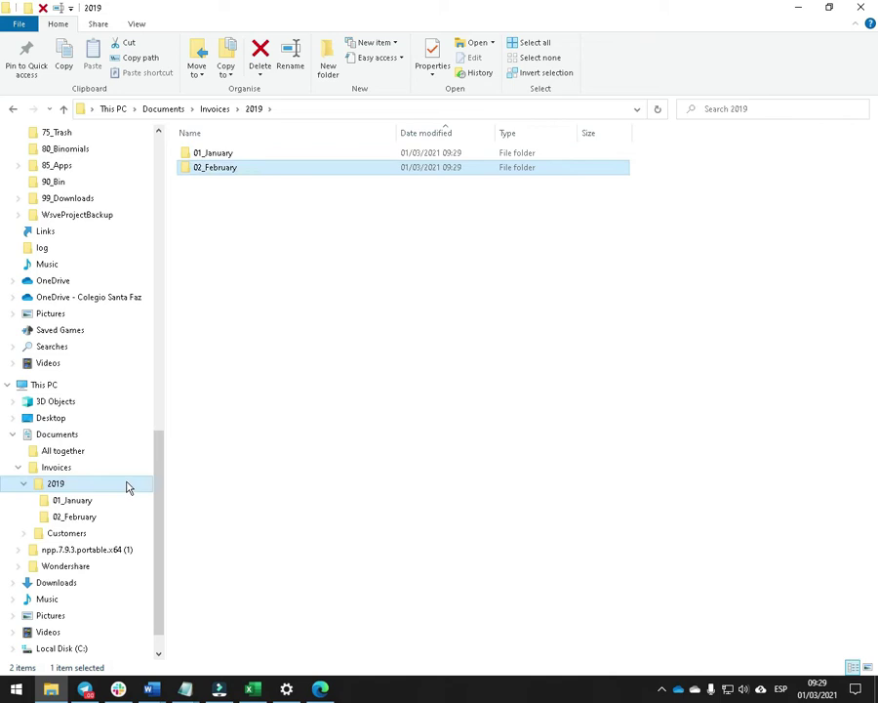
left_click(75, 450)
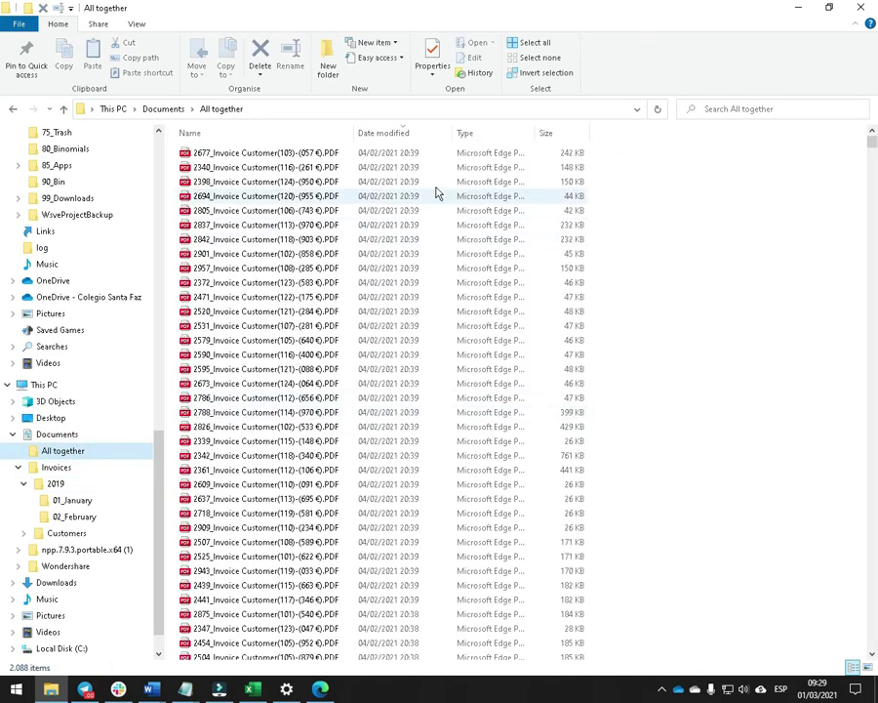
Filter the invoice list to files modified in February 2019.
left_click(447, 136)
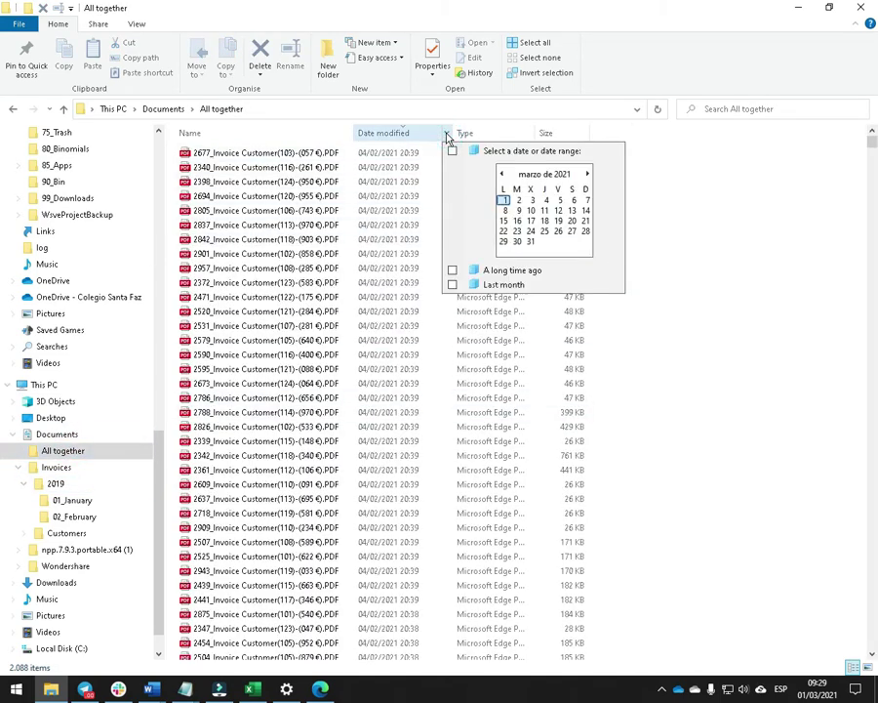
left_click(552, 175)
left_click(549, 175)
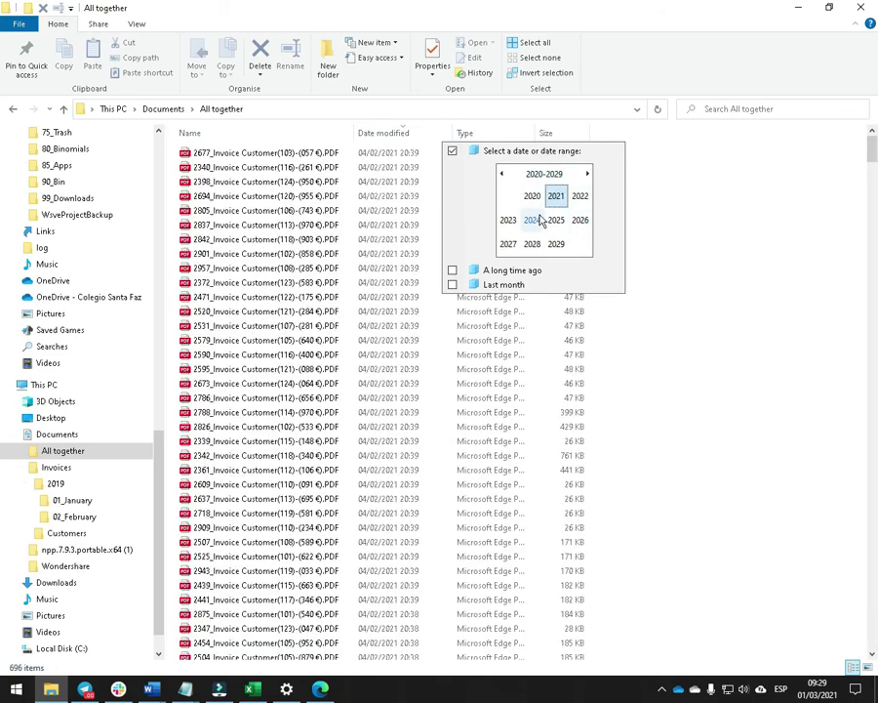
left_click(532, 196)
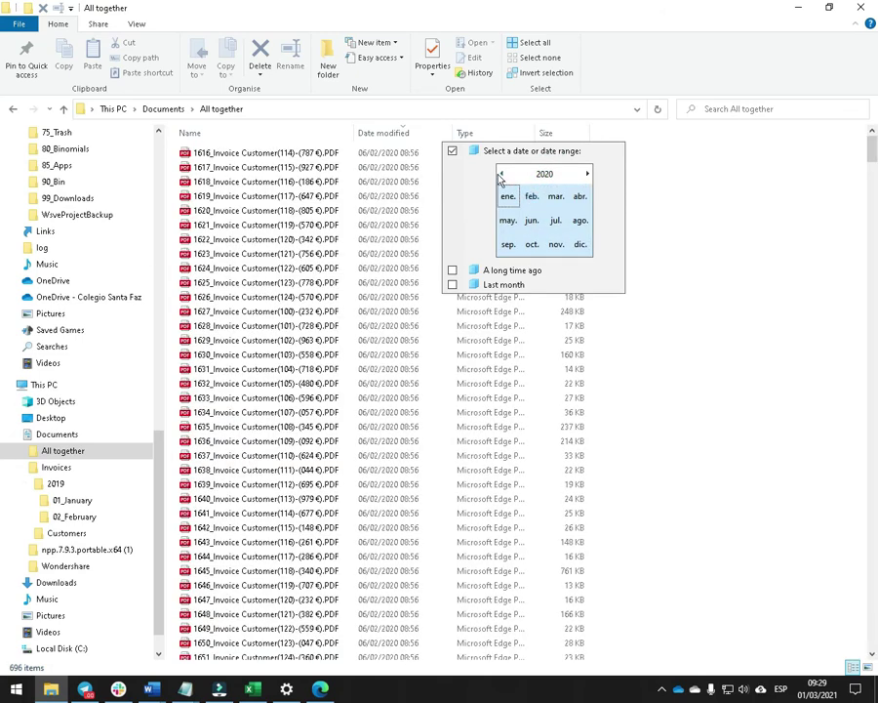
left_click(501, 174)
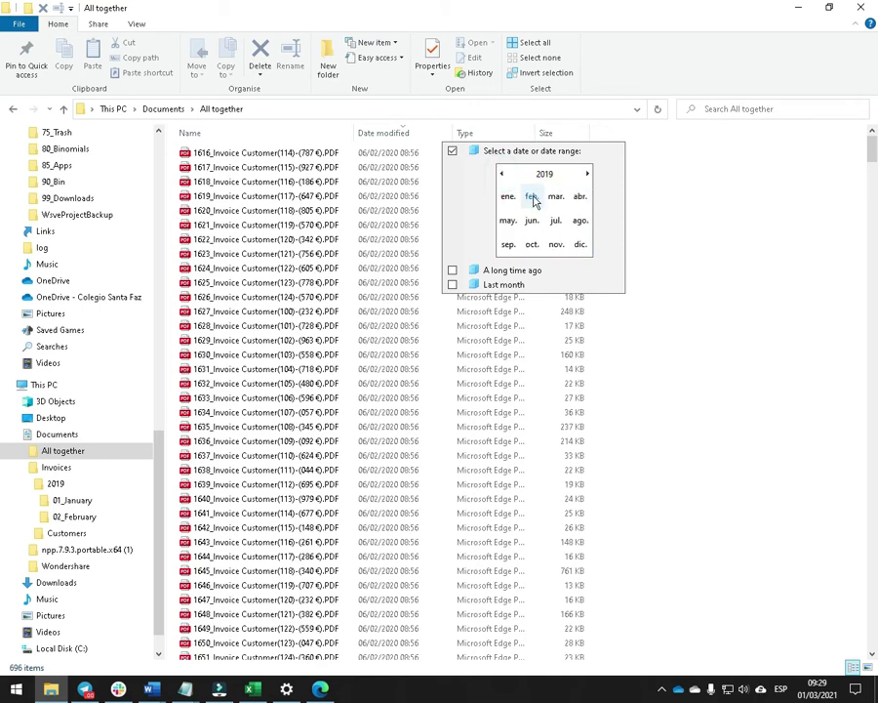
left_click(533, 199)
key("Return")
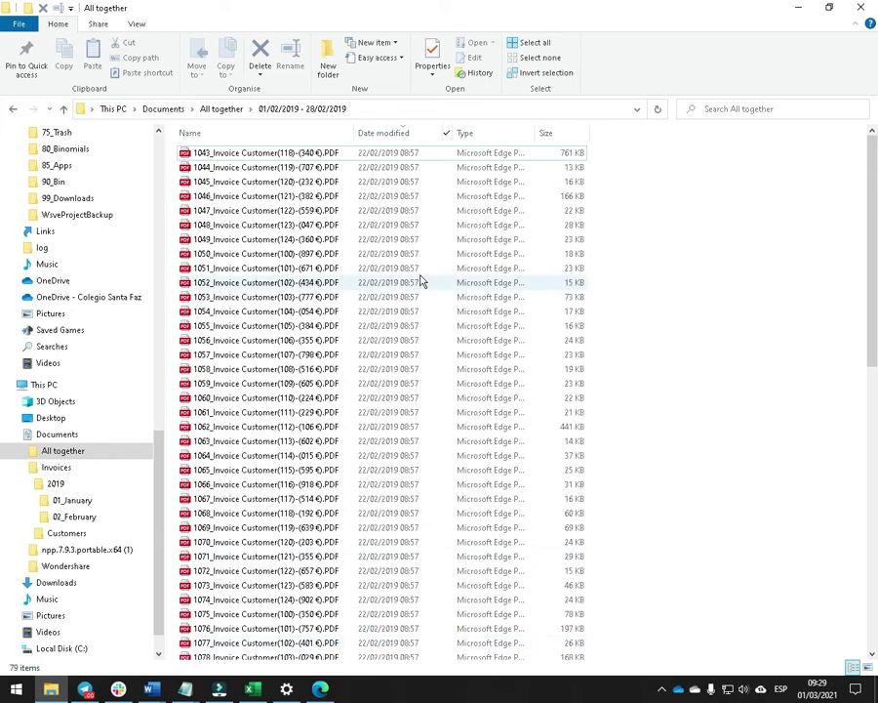
Copy all 79 February invoices into 02_February and open that folder.
key("ctrl+a")
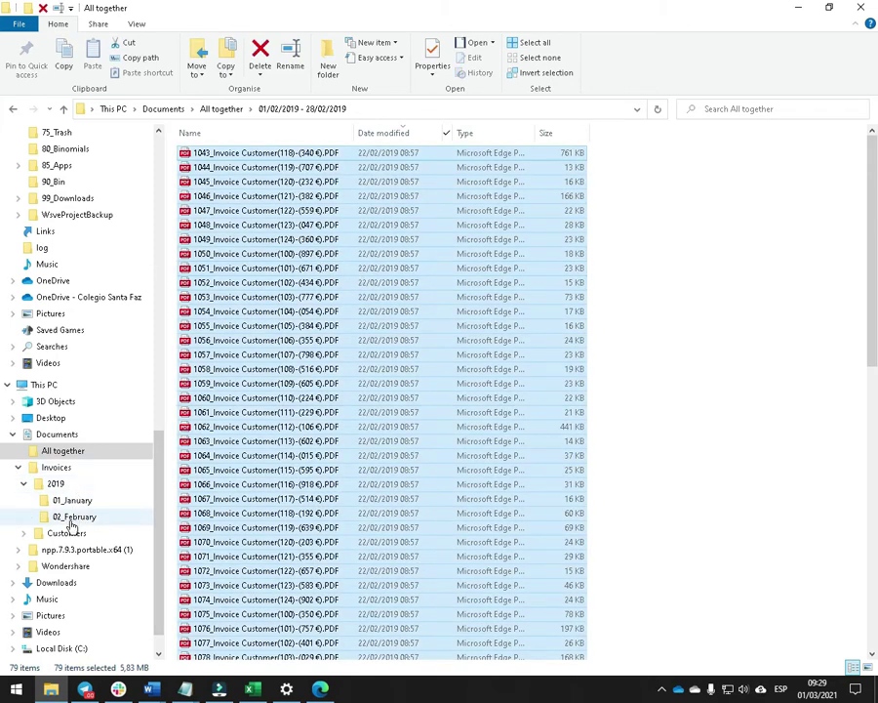
left_click_drag(238, 337, 102, 517)
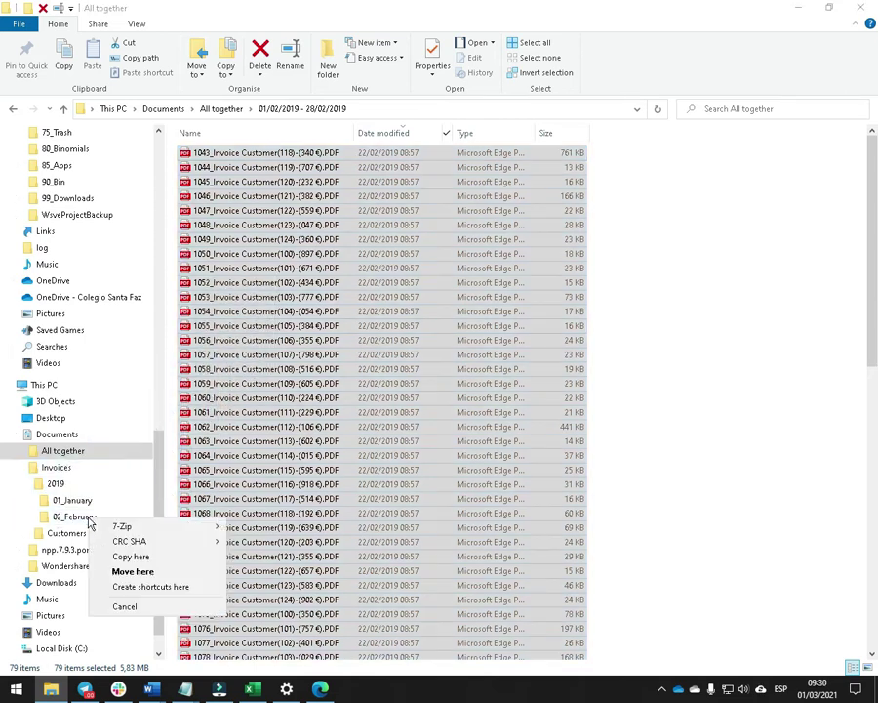
left_click(142, 553)
left_click(72, 503)
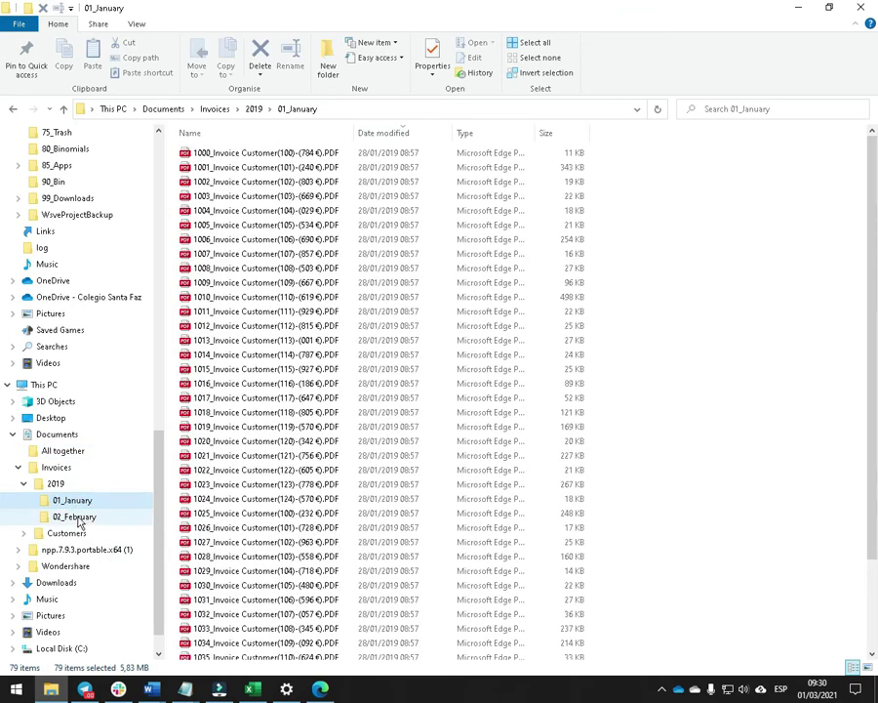
left_click(81, 517)
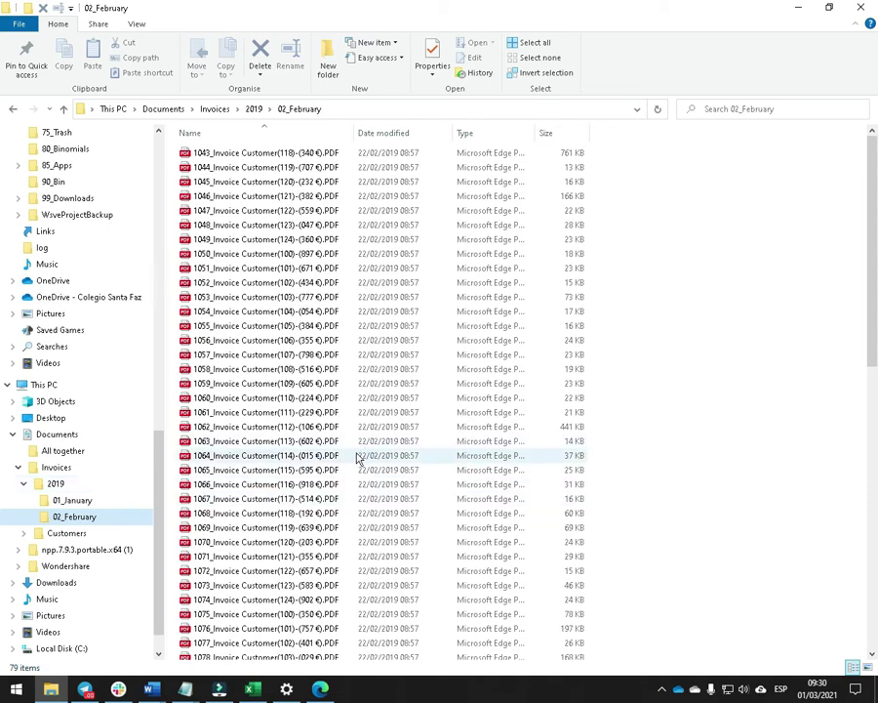
mouse_move(306, 695)
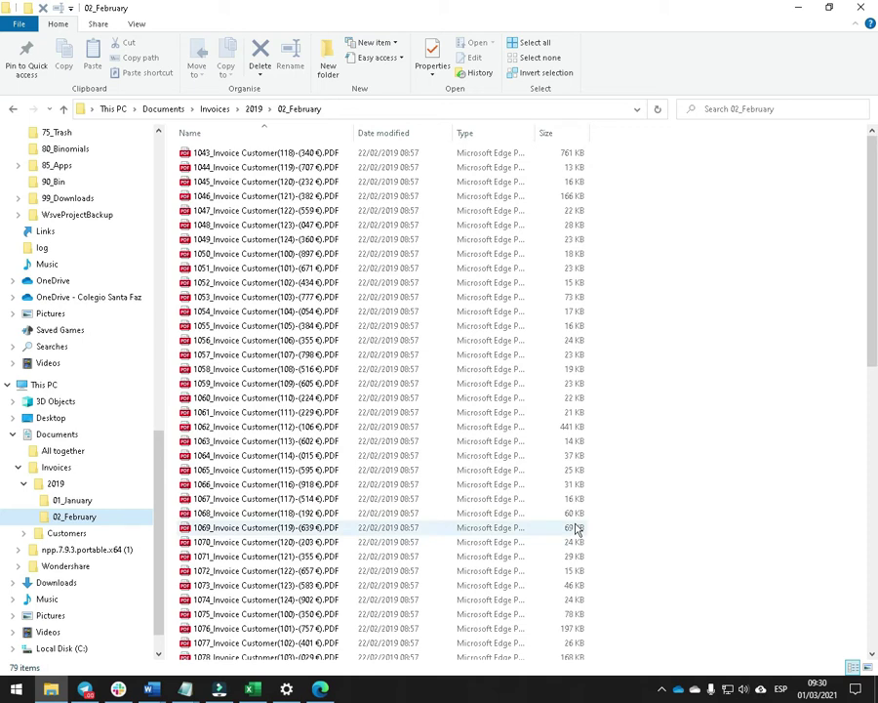
left_click(152, 689)
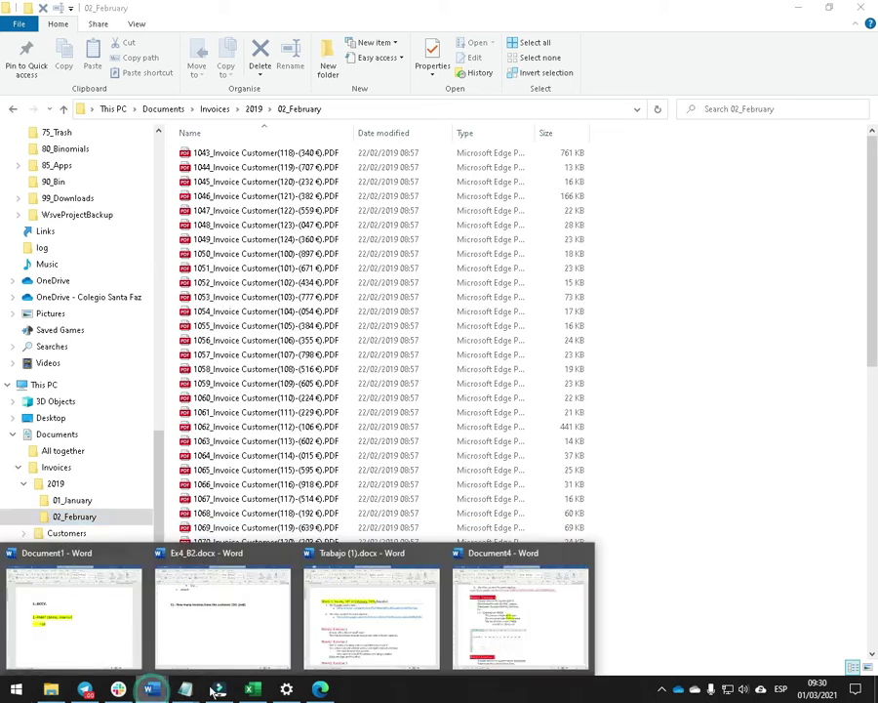
Review the 'Calculate per Month' and 'of sales With taxes' task lines in Document4.
left_click(520, 610)
left_click(468, 281)
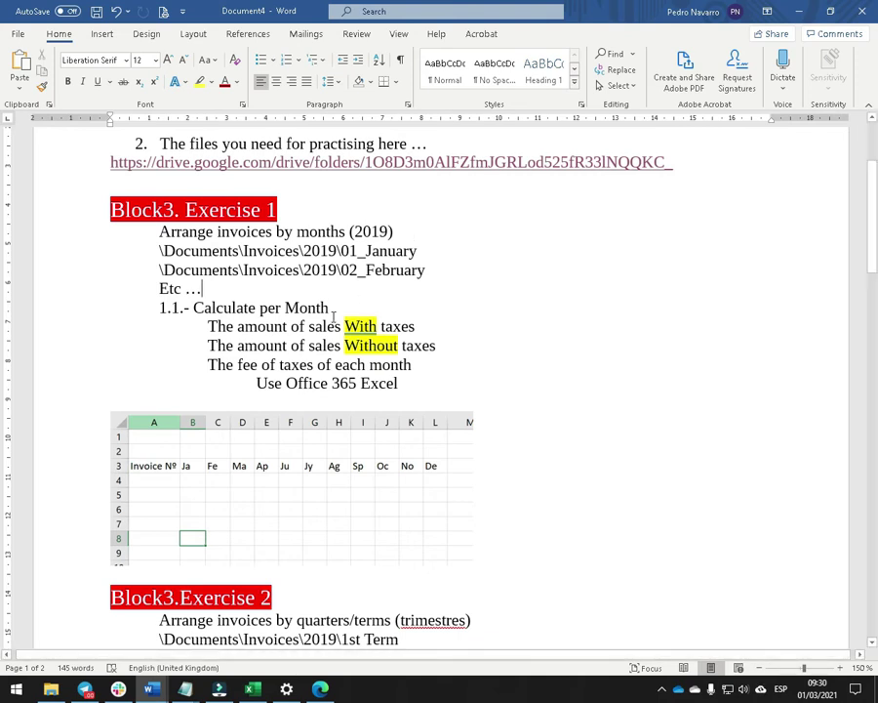
left_click_drag(333, 306, 216, 308)
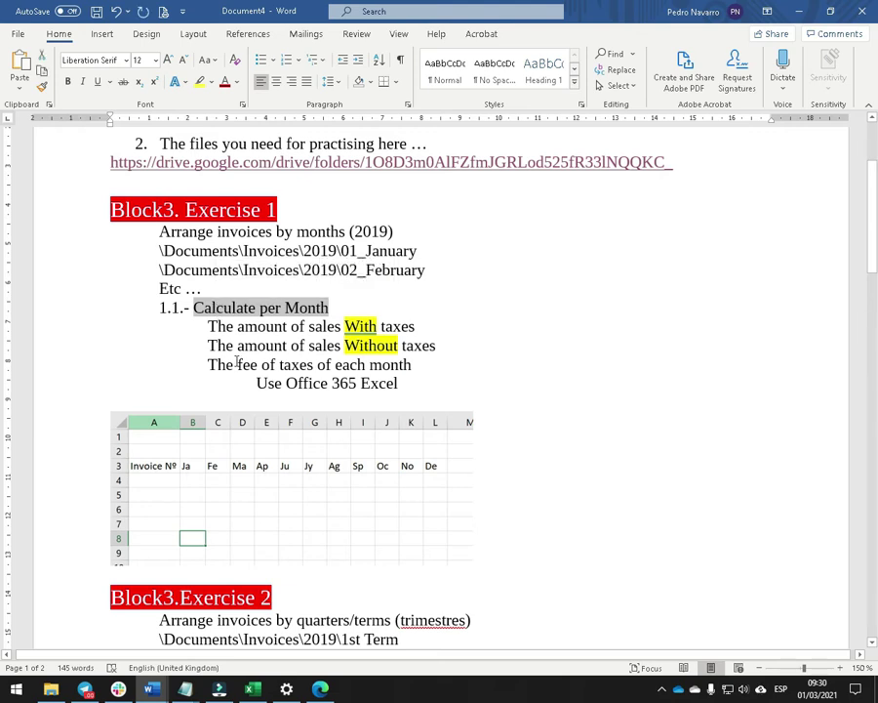
left_click_drag(415, 327, 291, 326)
scroll(441, 339, "down", 1)
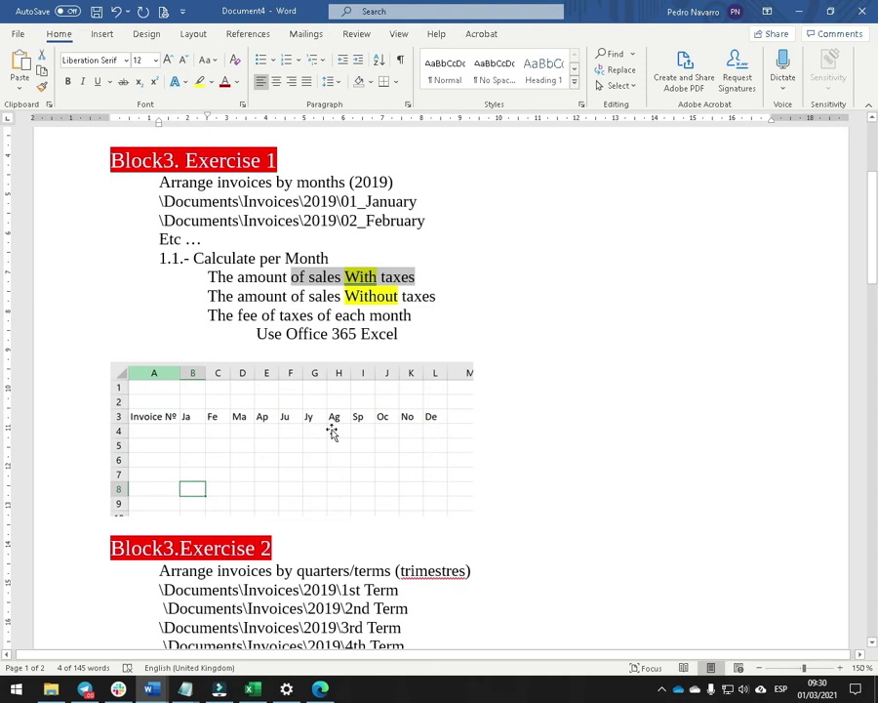
key("alt+Tab")
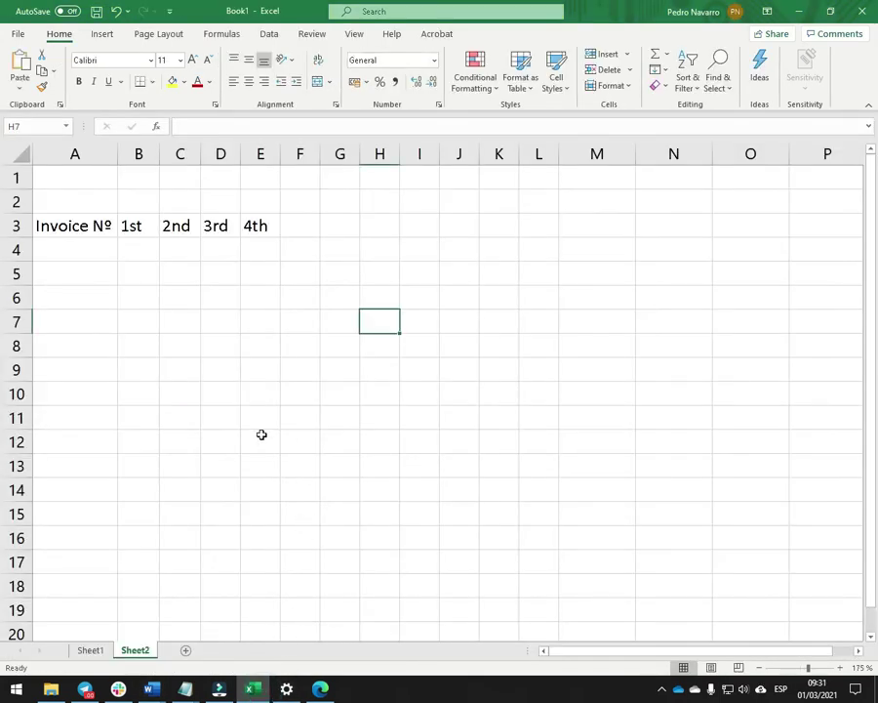
Switch to Sheet1 and select cell B4 under the Ja header.
left_click(253, 435)
left_click(90, 650)
left_click(152, 365)
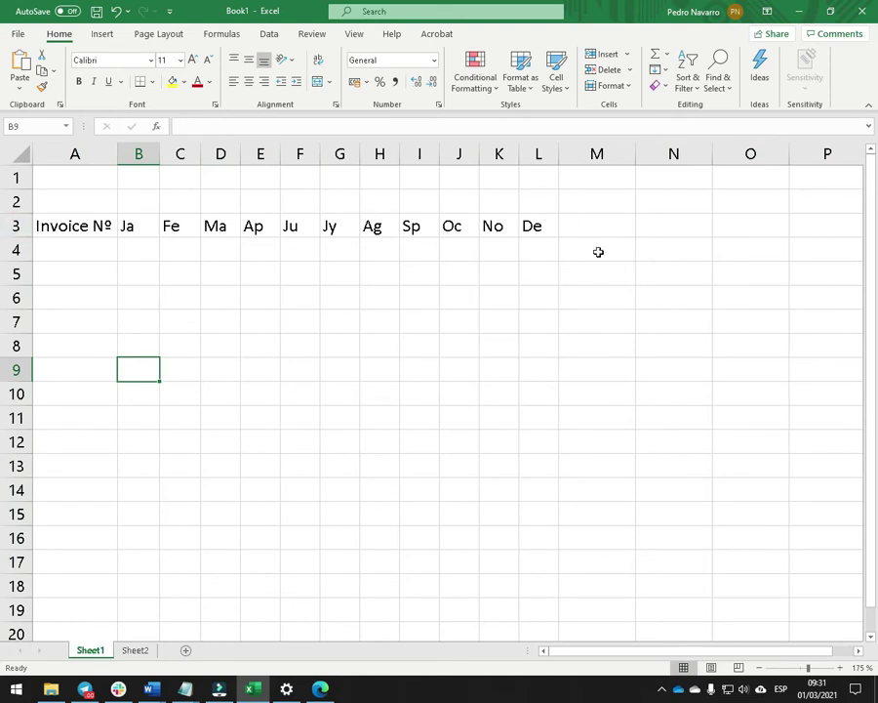
left_click(131, 248)
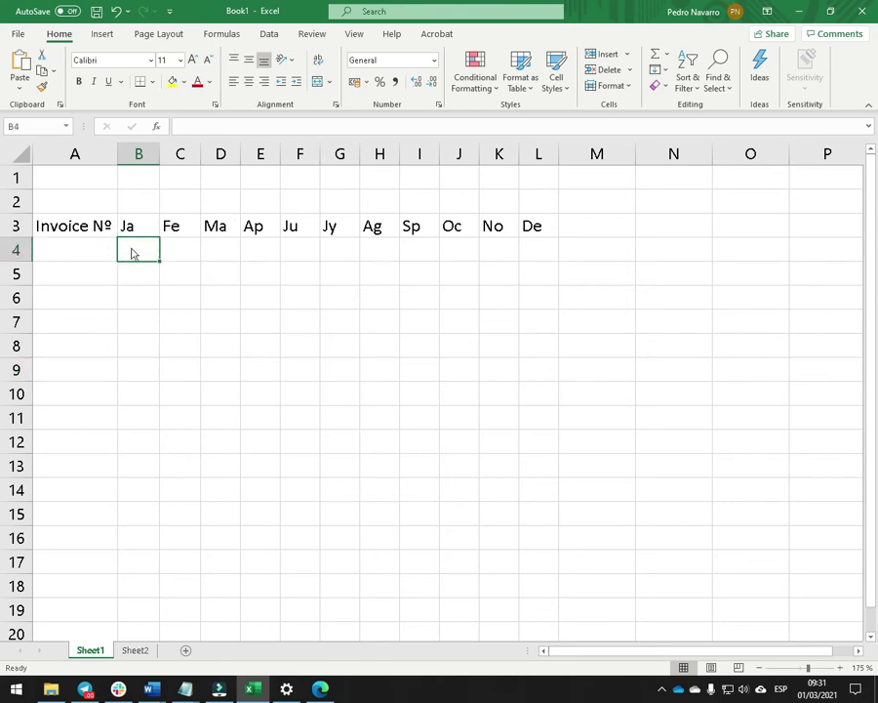
key("alt+Tab")
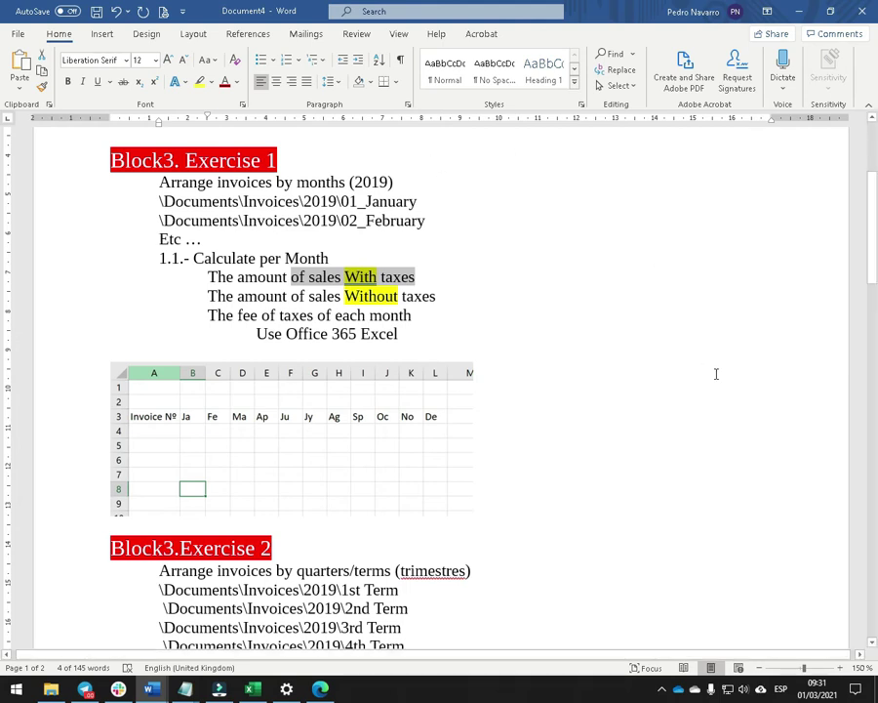
Open Command Prompt and navigate into Documents\Invoices, listing each folder.
key("super+r")
key("Return")
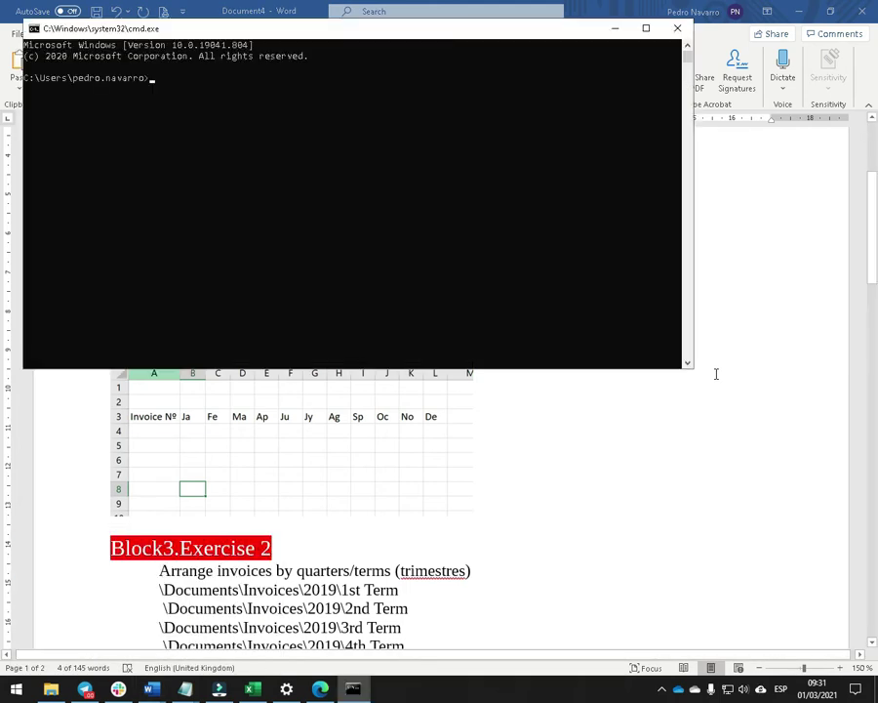
type("dir")
key("Return")
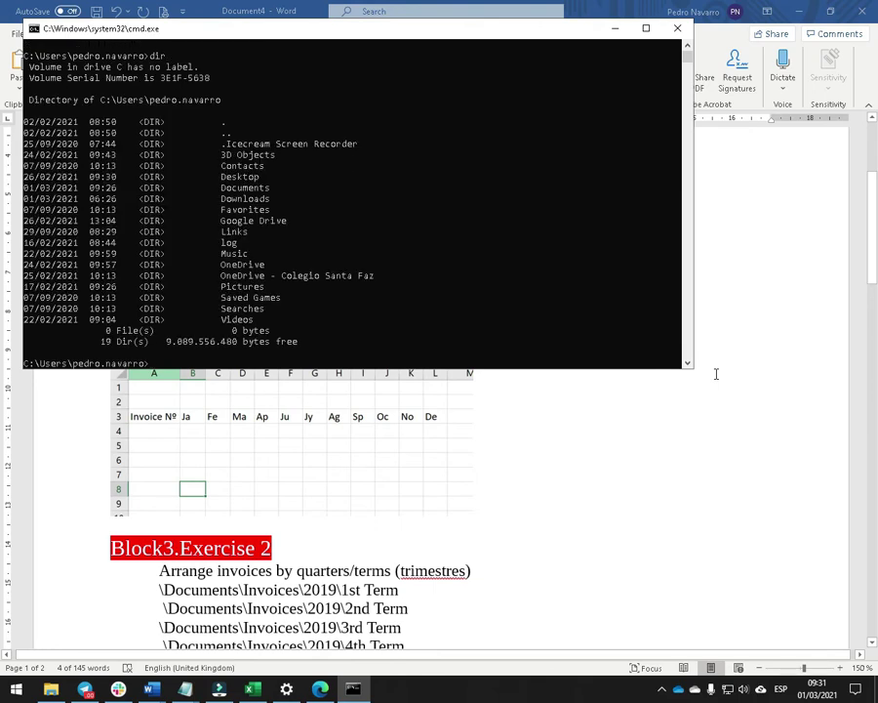
type("cd documents")
key("Return")
type("dir")
key("Return")
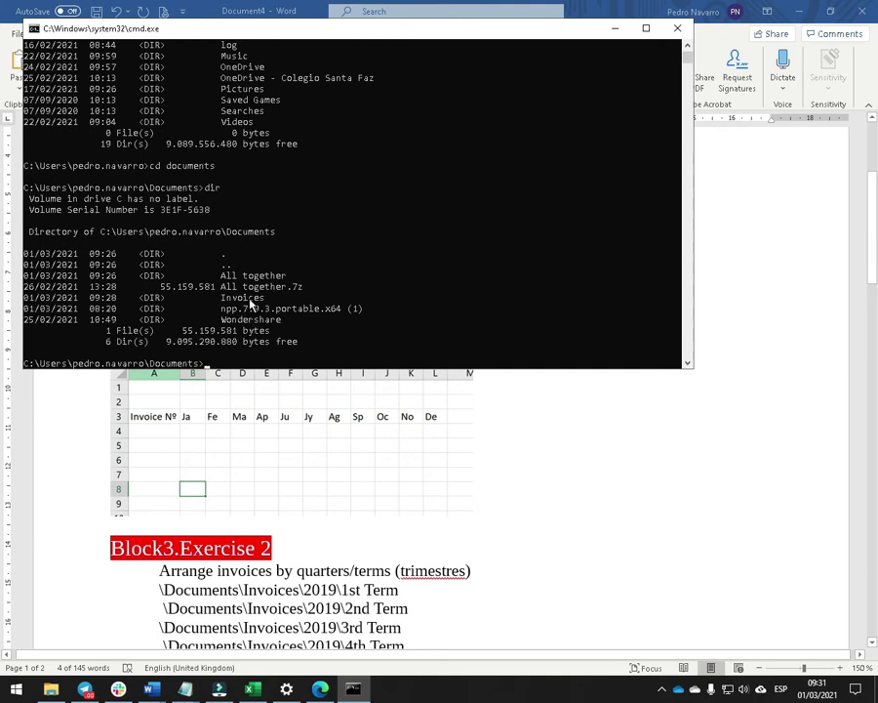
type("cd invoices")
key("Return")
type("dir")
key("Return")
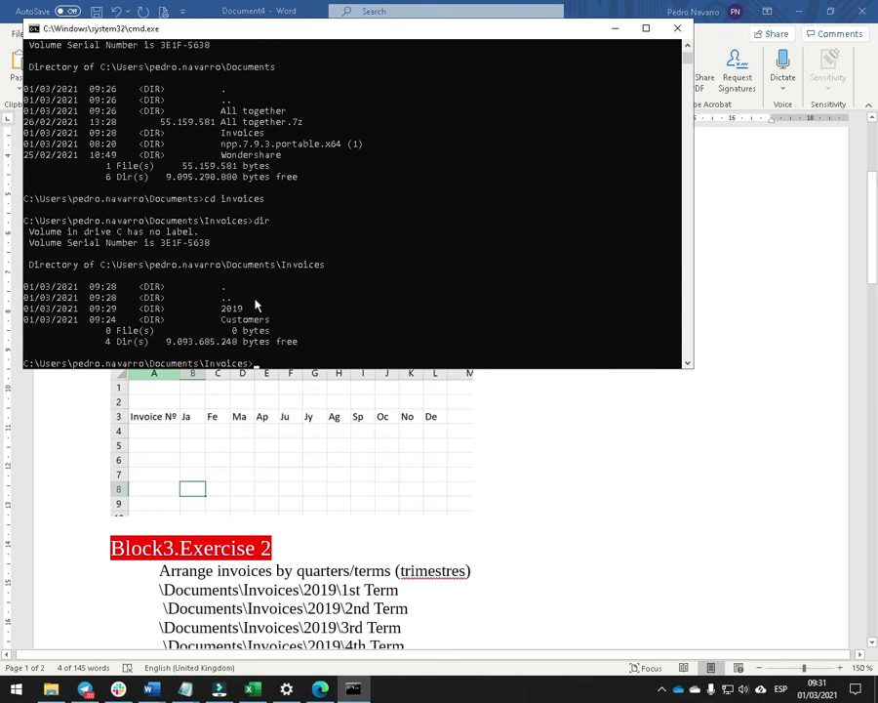
Change into 2019\01_January and list the January invoice files.
type("cd 2019")
key("Return")
type("dir")
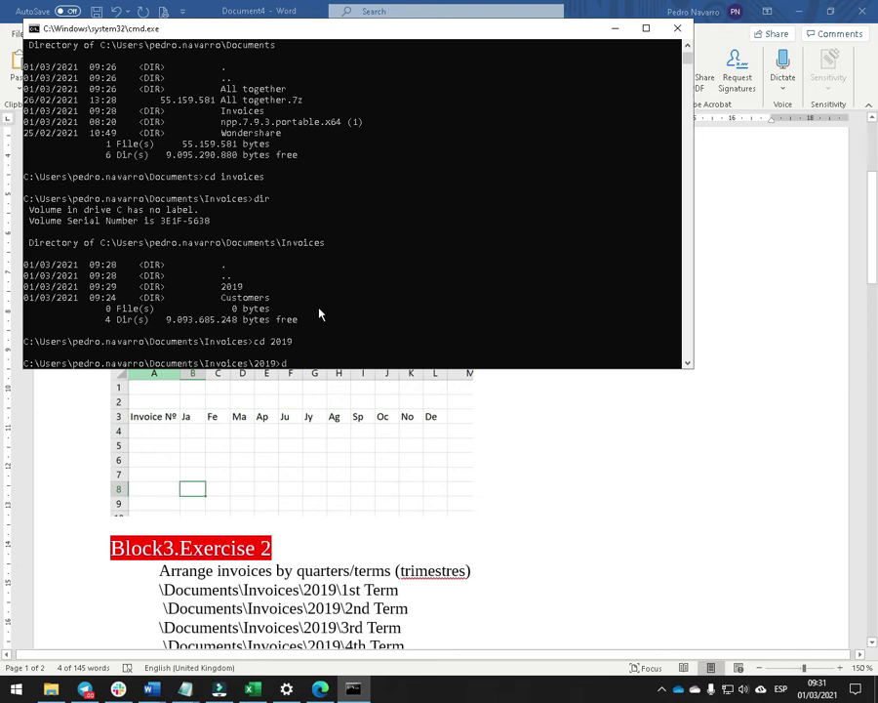
key("Return")
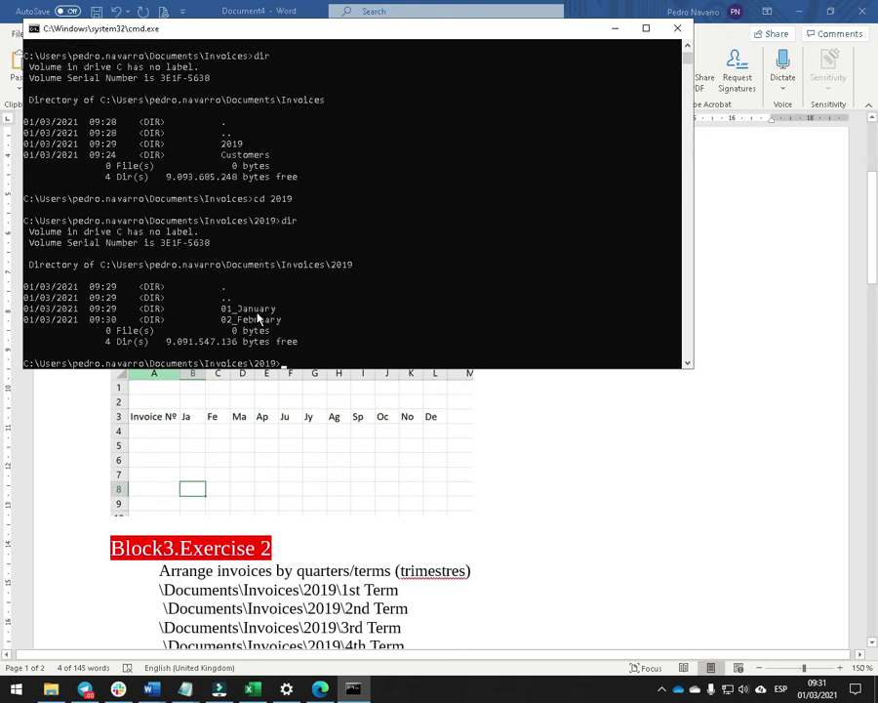
type("cd 01_January")
key("Return")
type("dir")
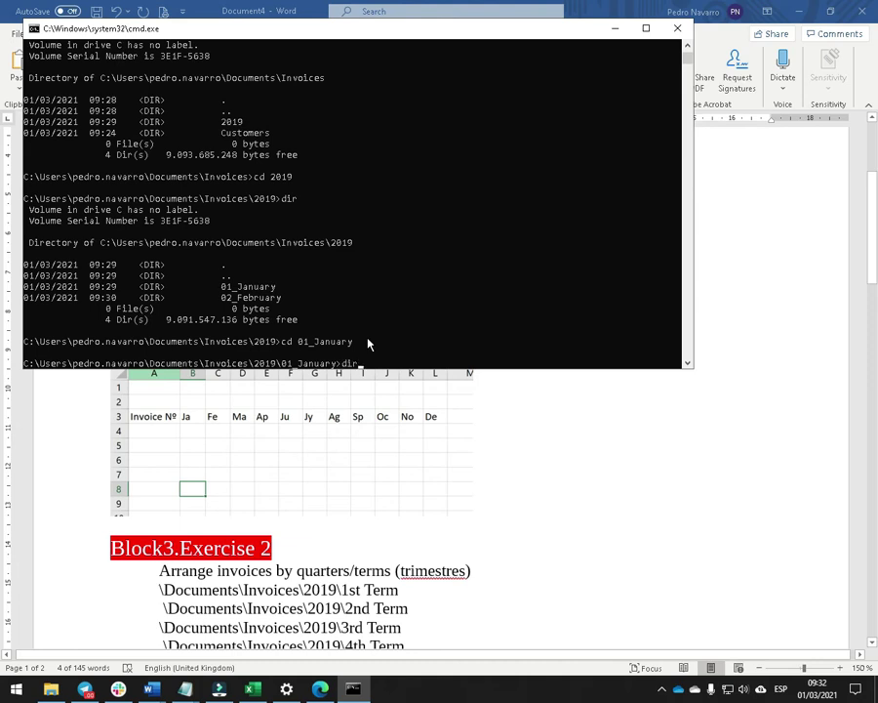
key("Return")
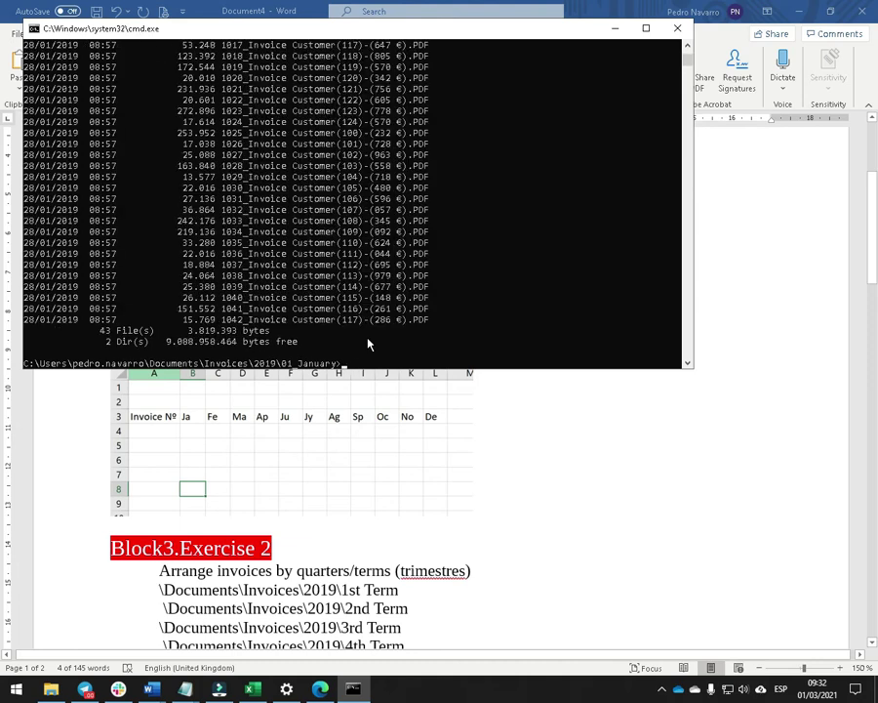
Save the January directory listing to j2010.txt.
type("dir")
type(" > ")
type("j202")
key("BackSpace")
type("10.txt")
key("Return")
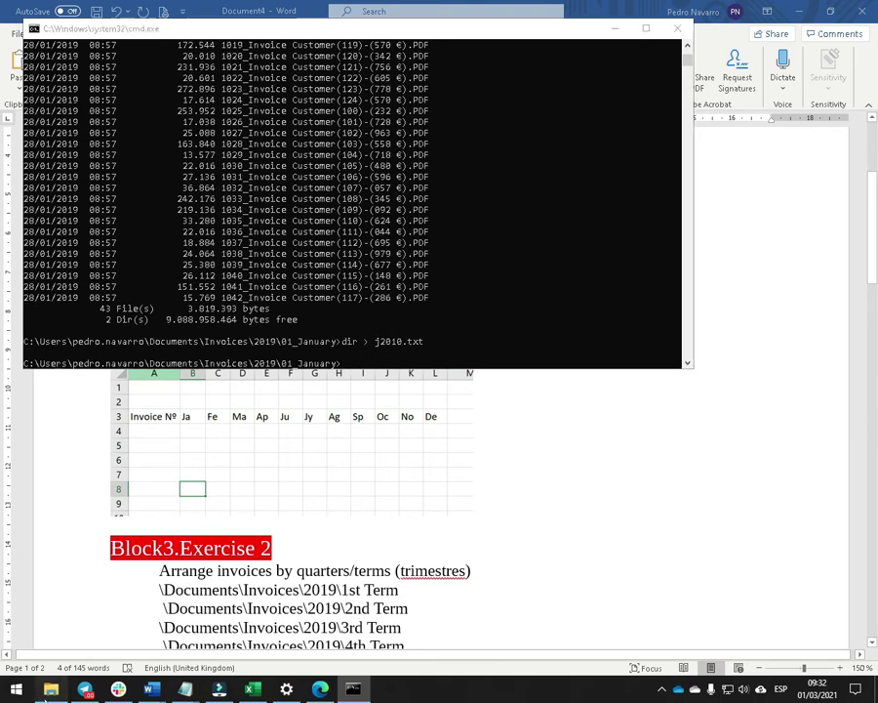
key("alt+Tab")
left_click(251, 109)
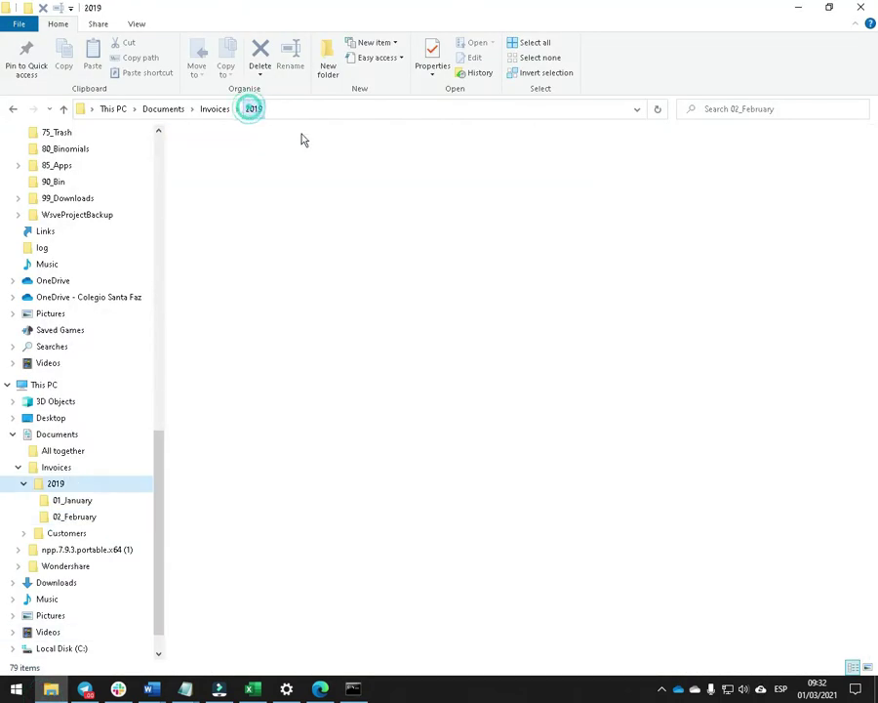
Confirm j2010.txt is in 01_January, then launch Notepad++ from the npp portable folder.
double_click(219, 158)
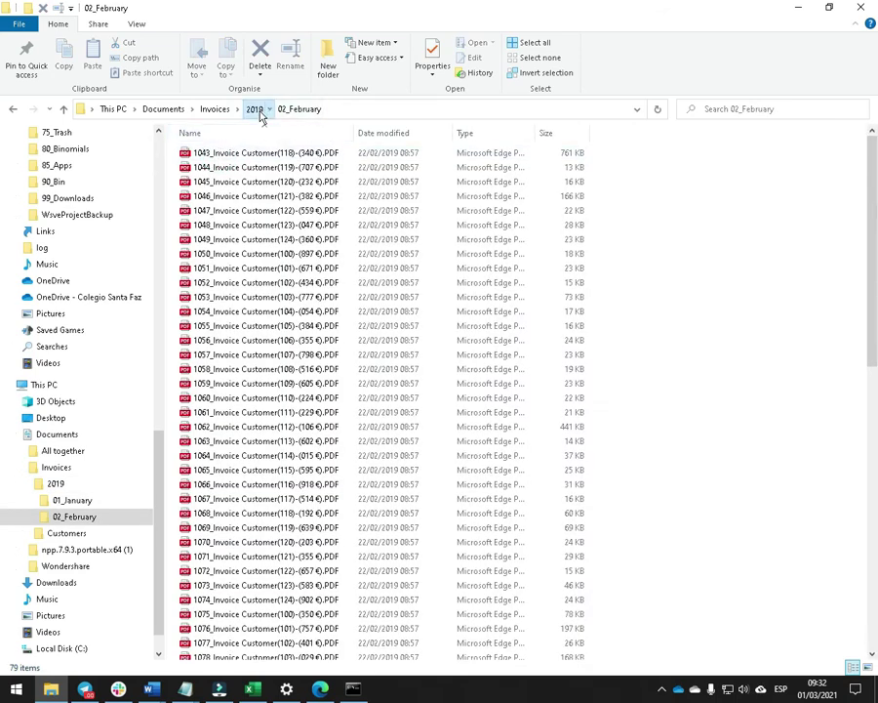
left_click(253, 109)
left_click(213, 169)
double_click(213, 168)
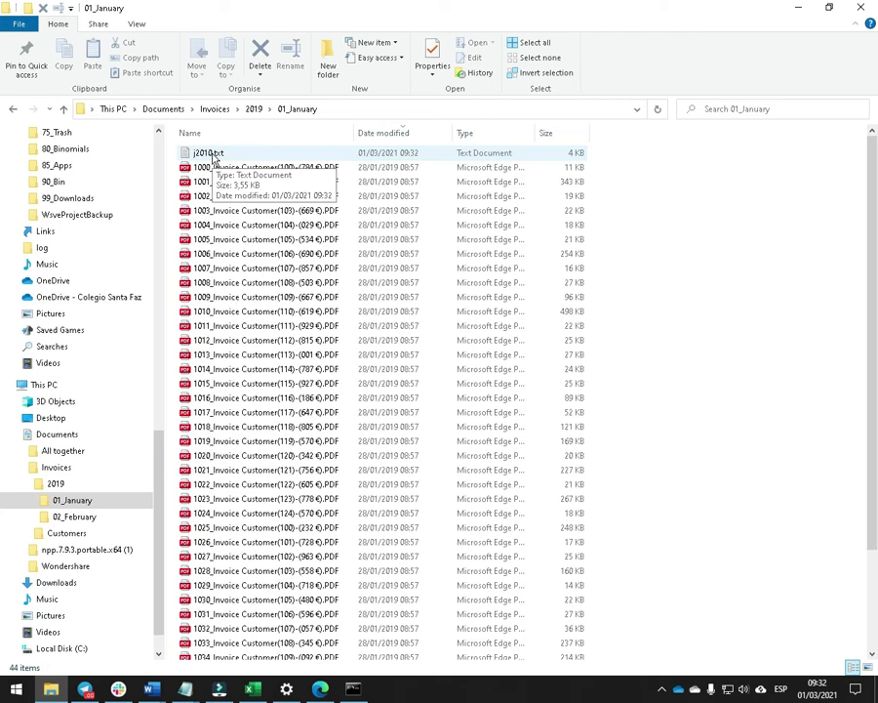
left_click(90, 549)
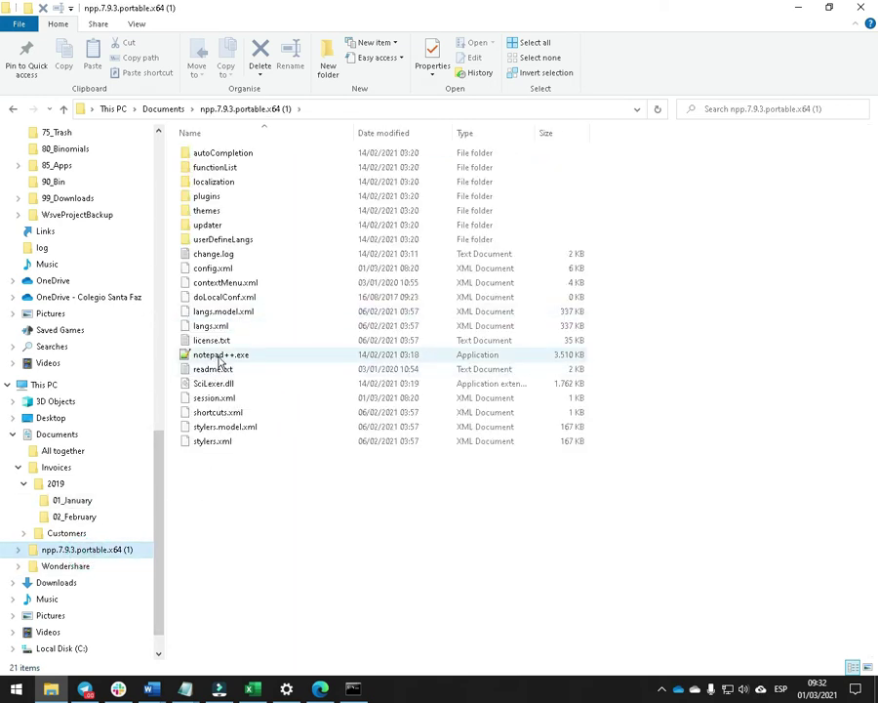
double_click(221, 357)
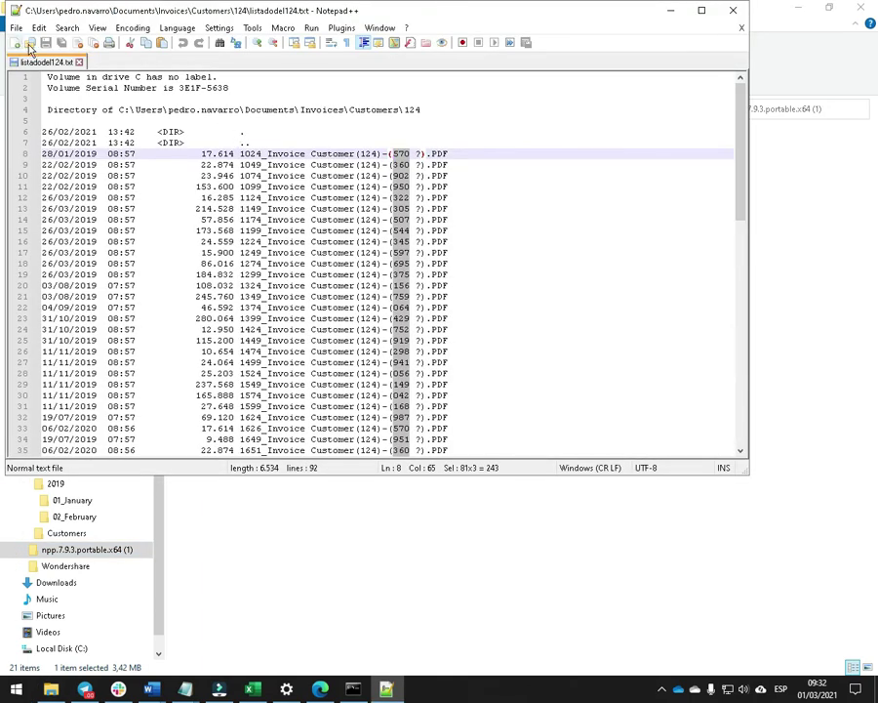
Open j2010.txt from the 01_January folder in Notepad++.
left_click(30, 42)
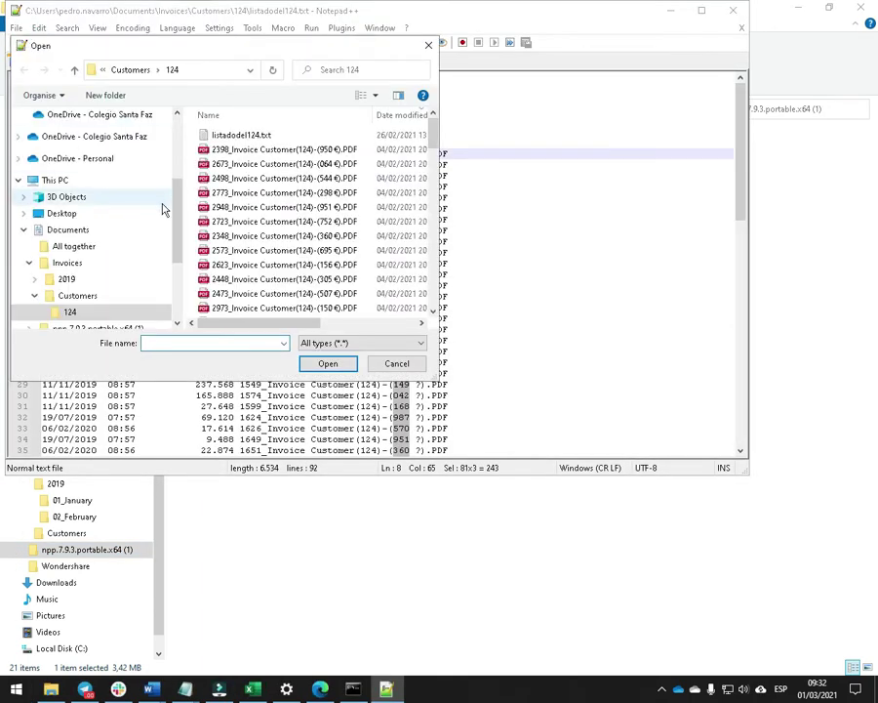
left_click_drag(177, 204, 177, 143)
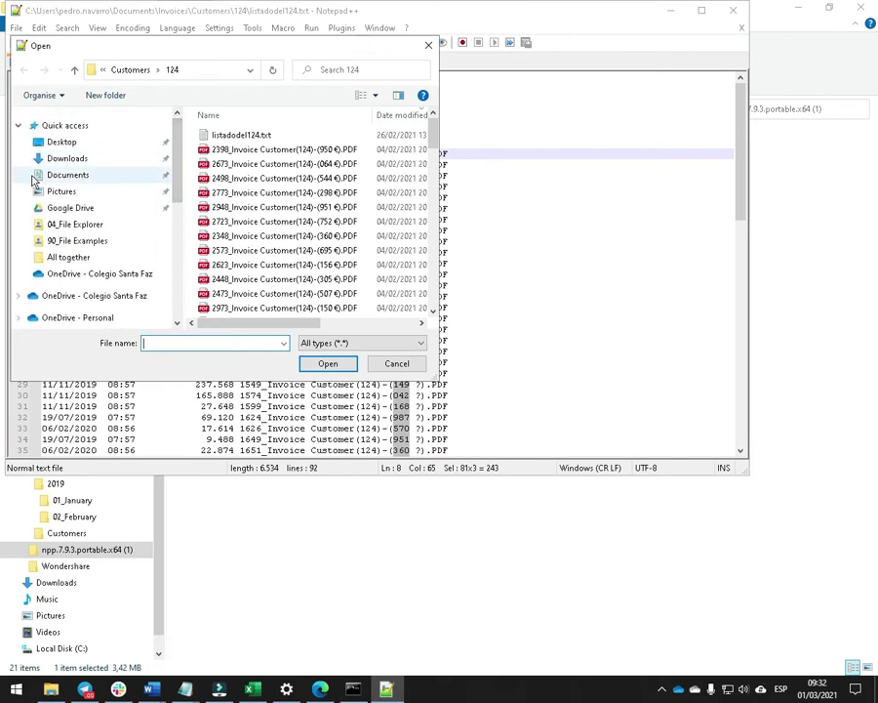
left_click(44, 175)
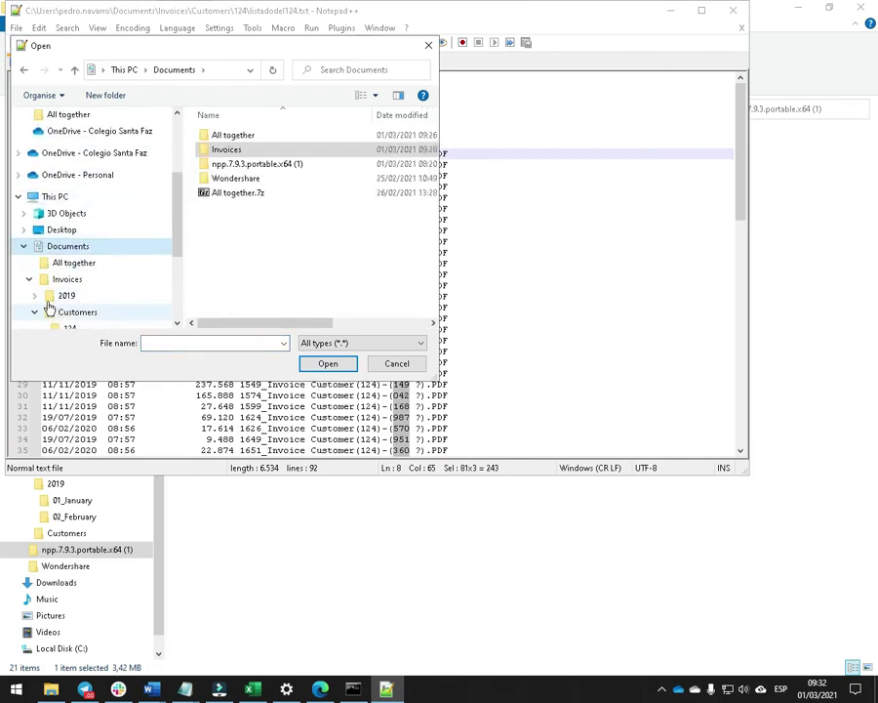
left_click(35, 292)
left_click(86, 279)
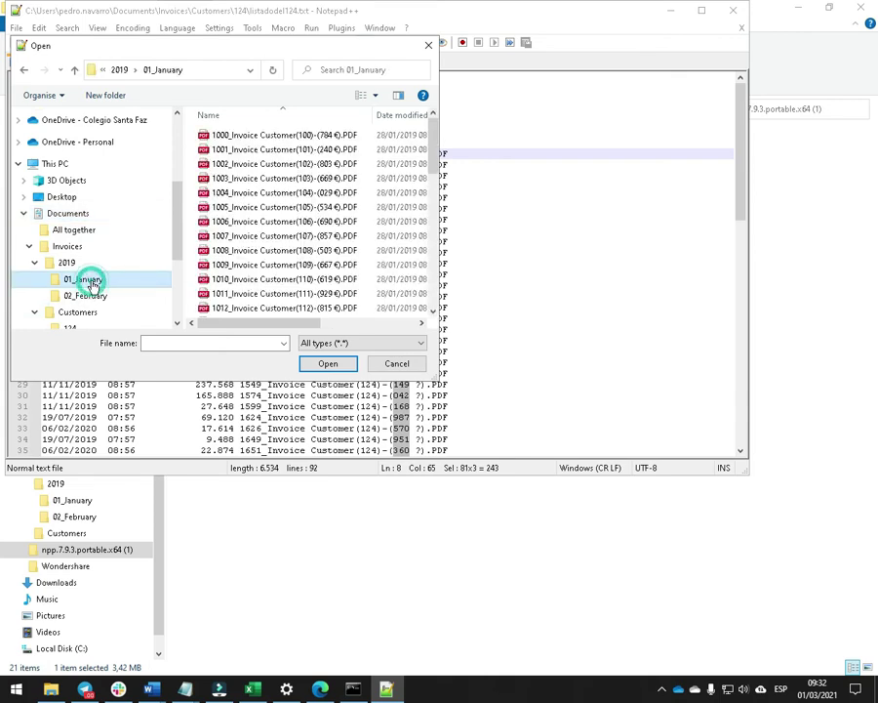
left_click(402, 117)
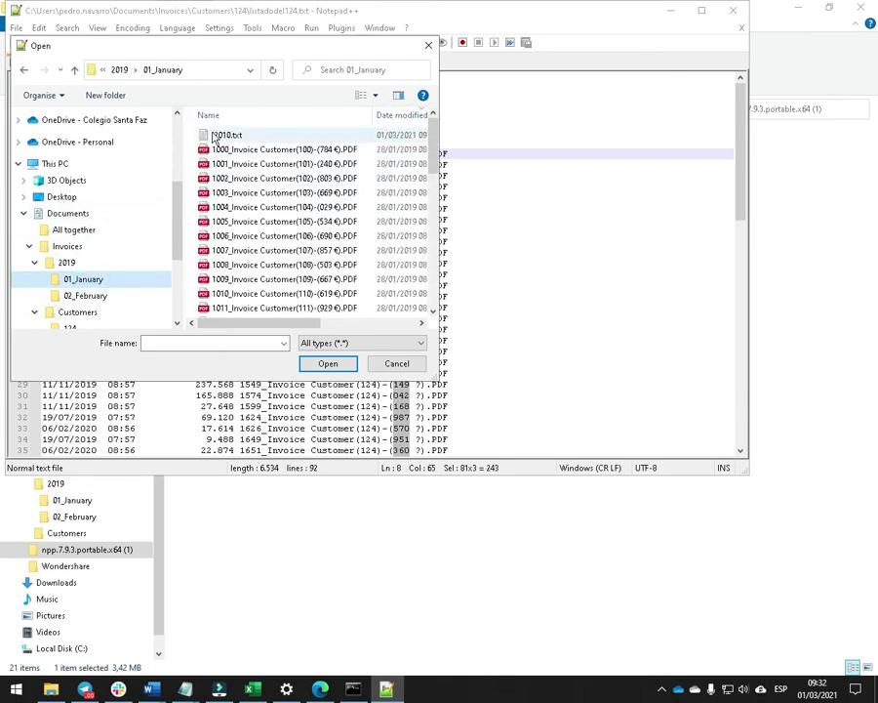
left_click(221, 134)
left_click(328, 364)
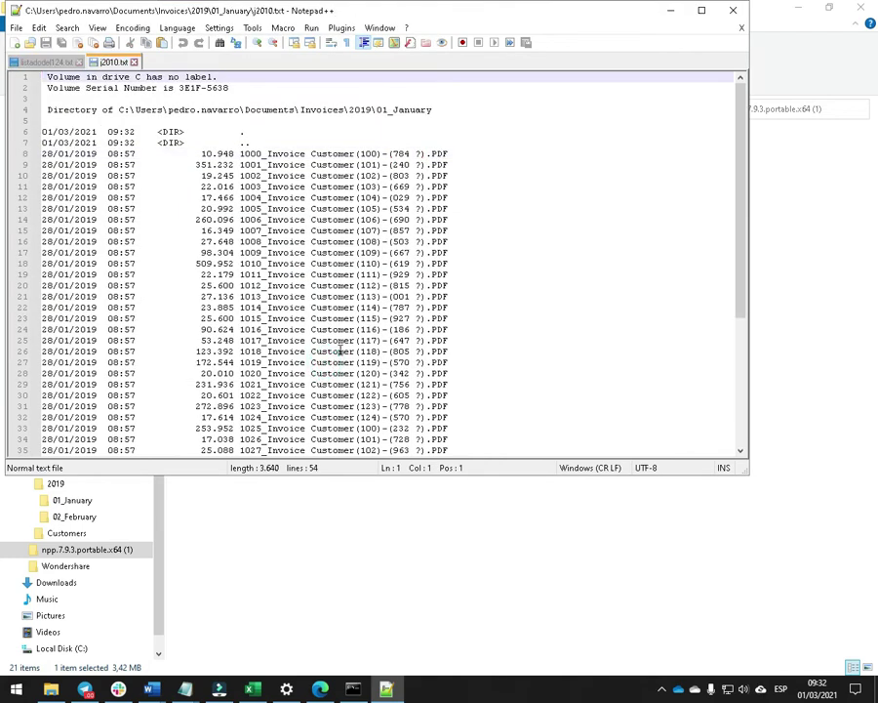
Column-select the January invoice amounts and paste them into the Ja column from B4.
left_click_drag(392, 153, 417, 318)
left_click(400, 230)
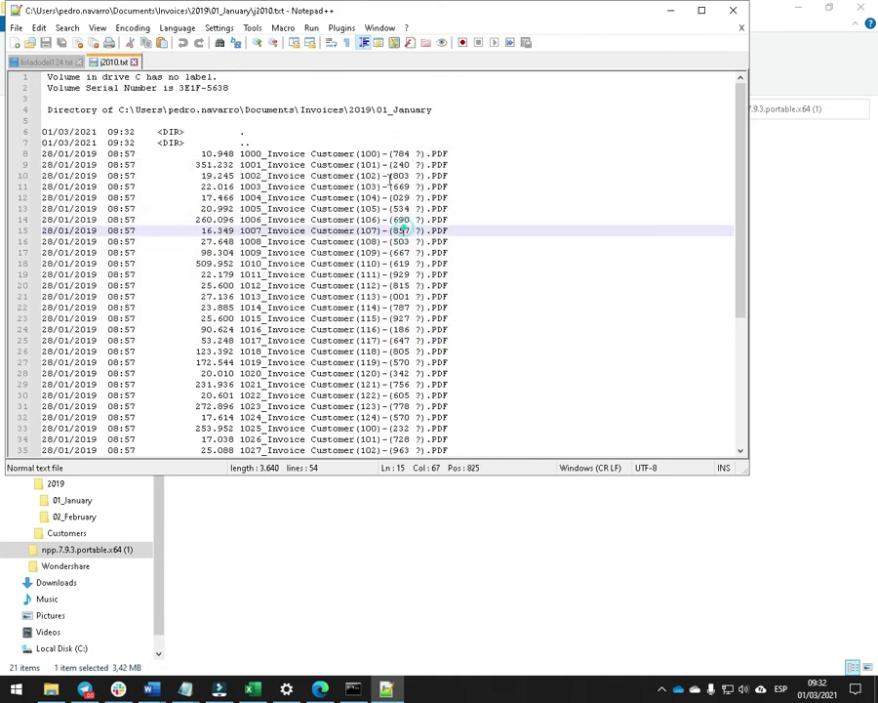
double_click(398, 154)
left_click(399, 175)
left_click_drag(393, 153, 310, 297)
left_click(499, 231)
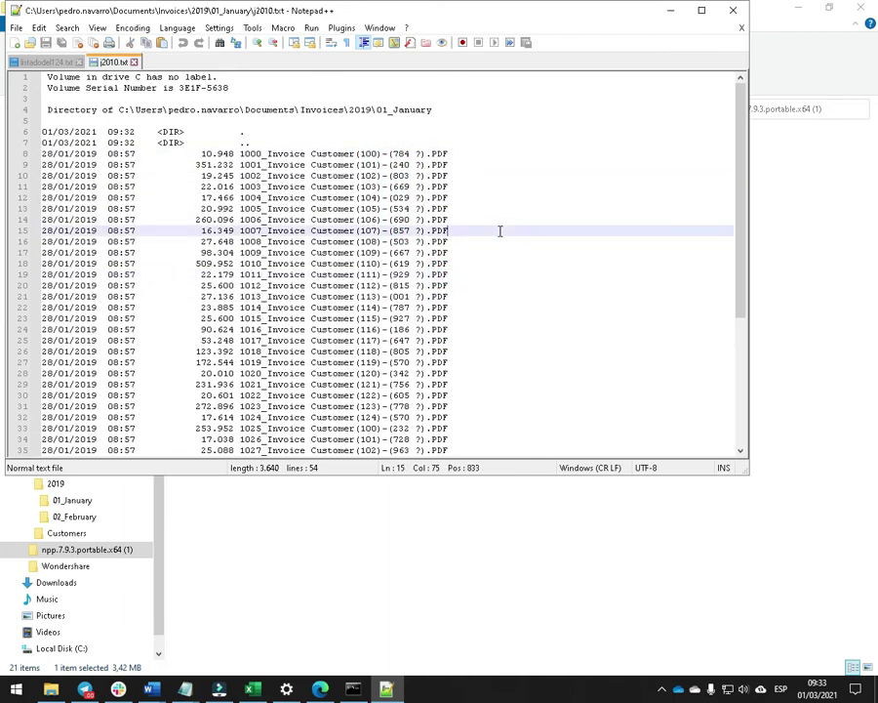
left_click(393, 153)
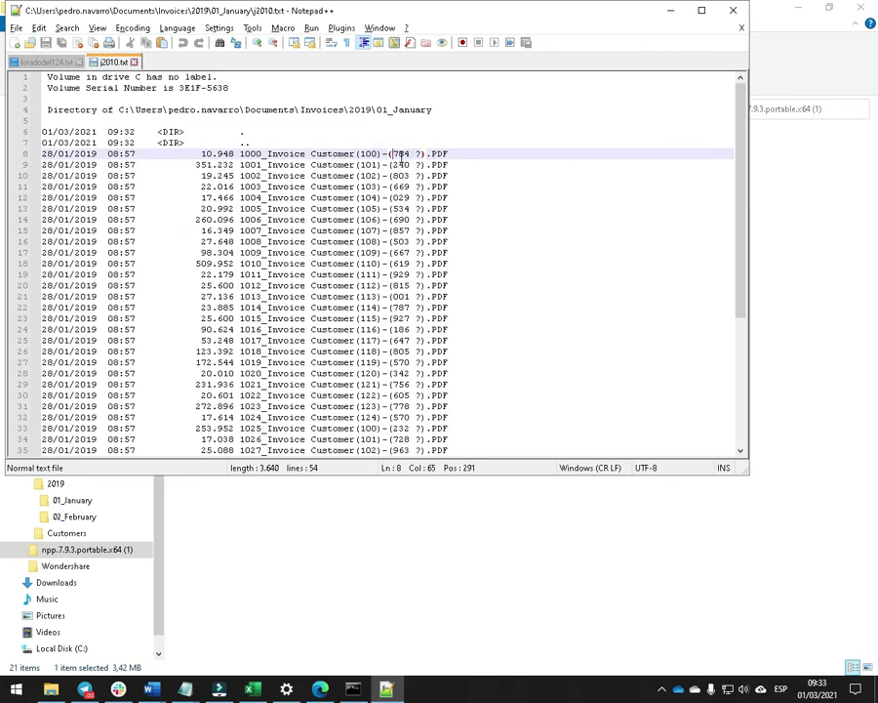
left_click_drag(394, 153, 414, 421)
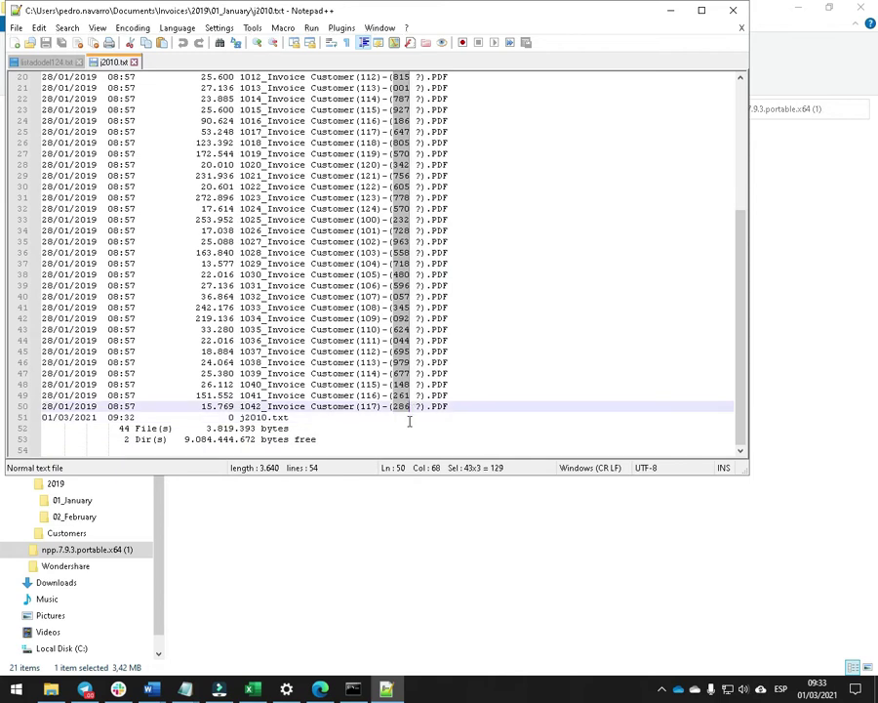
left_click(252, 689)
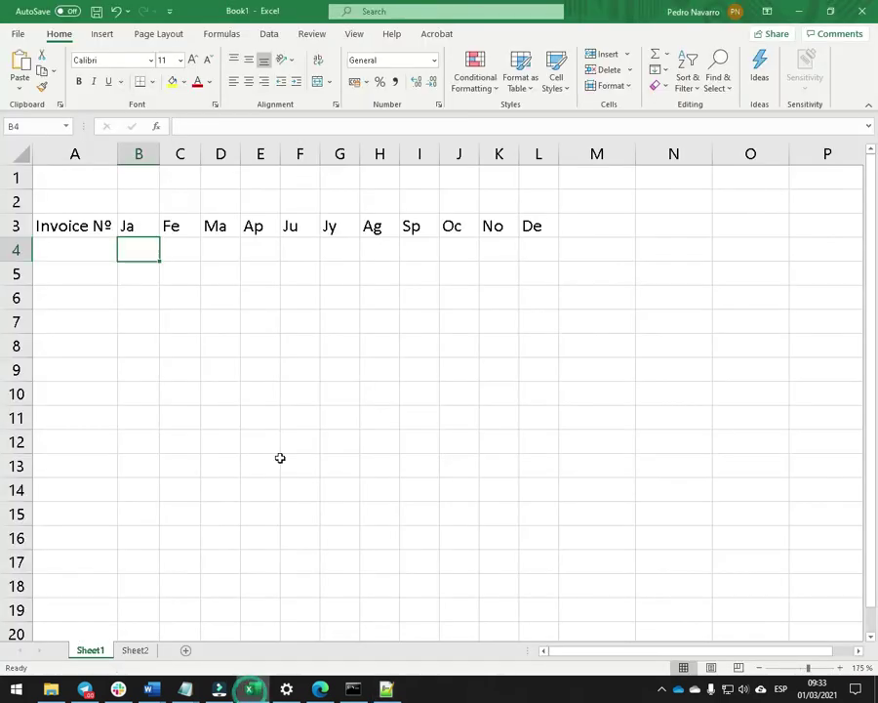
key("ctrl+v")
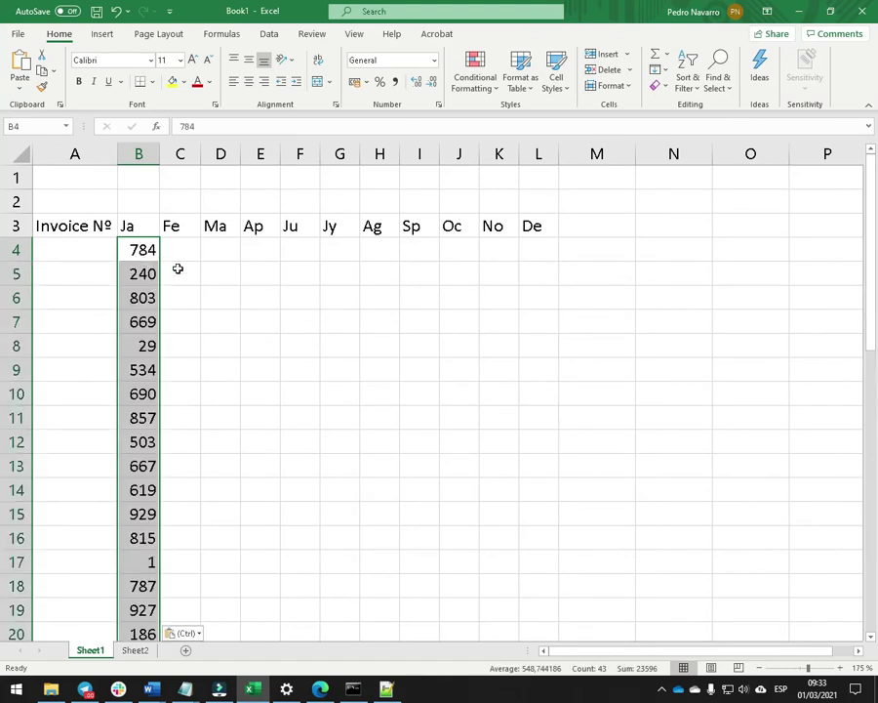
left_click(355, 688)
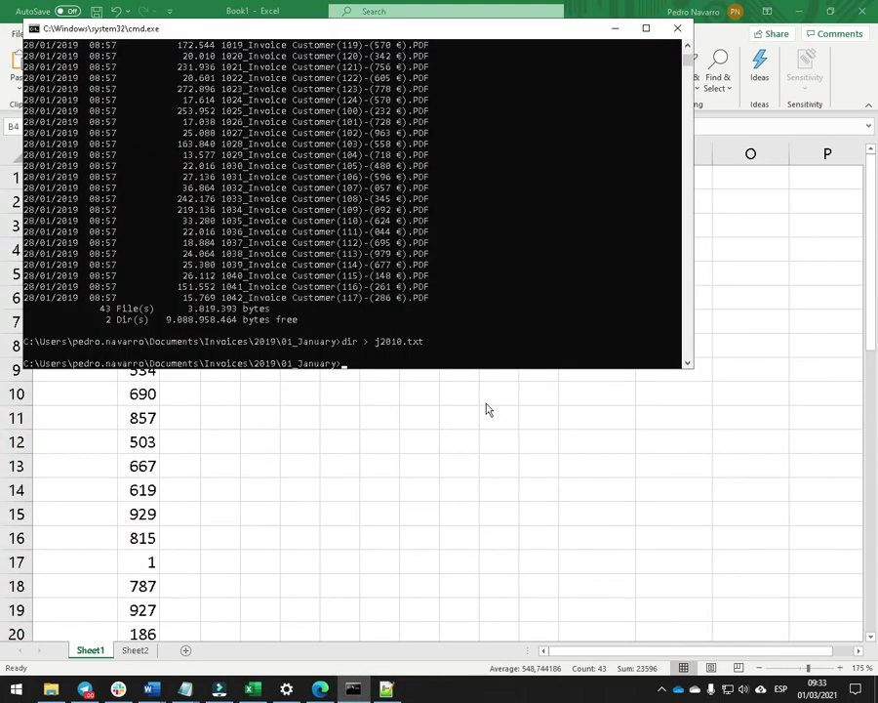
Move from 01_January into 2019\02_February and list the February invoice files.
type("cd ..")
key("Return")
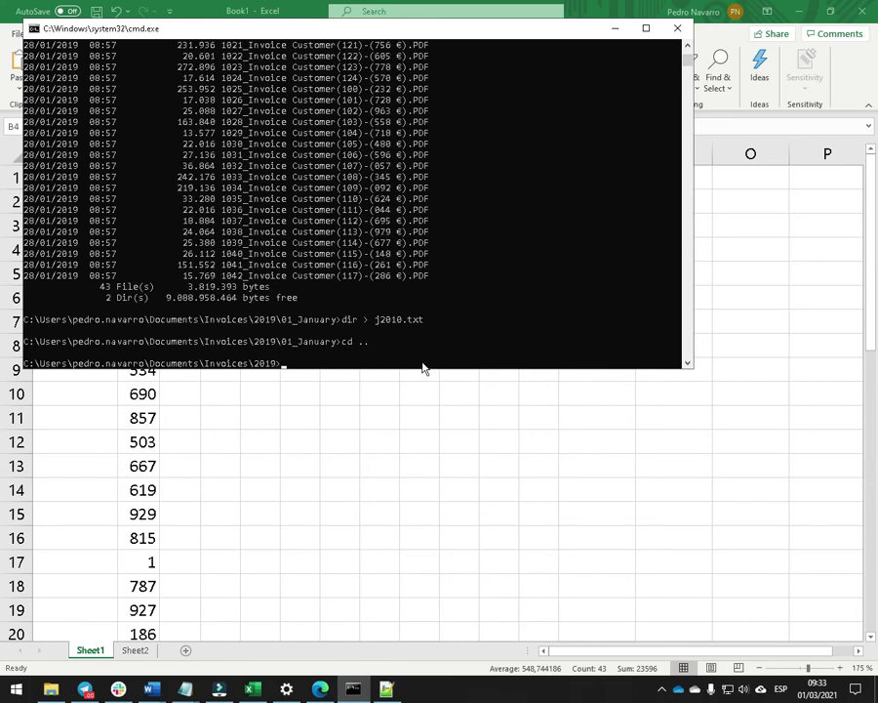
type("dir")
key("Return")
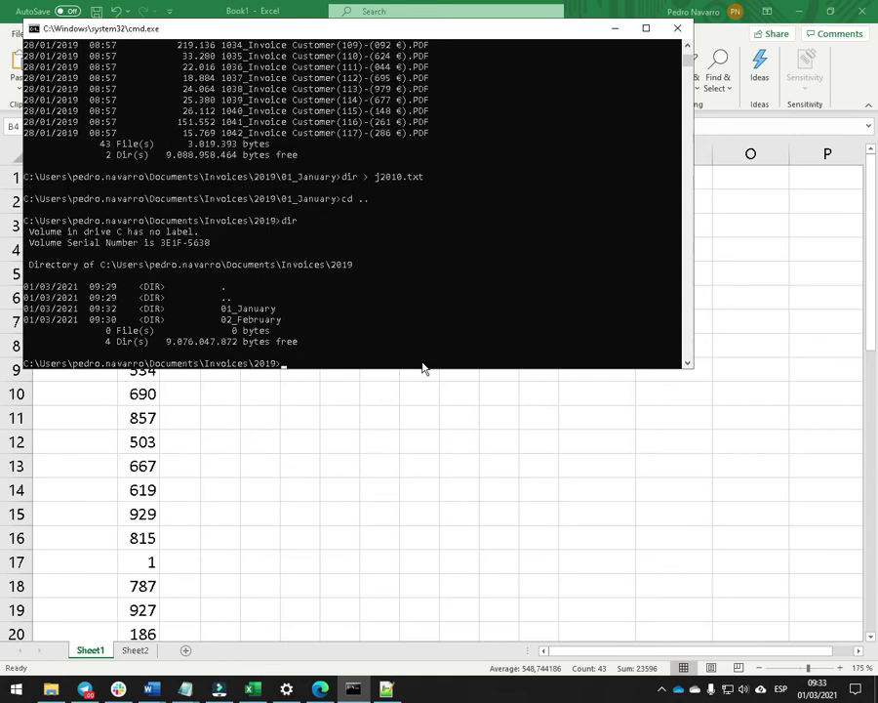
type("cd 02_February")
key("Return")
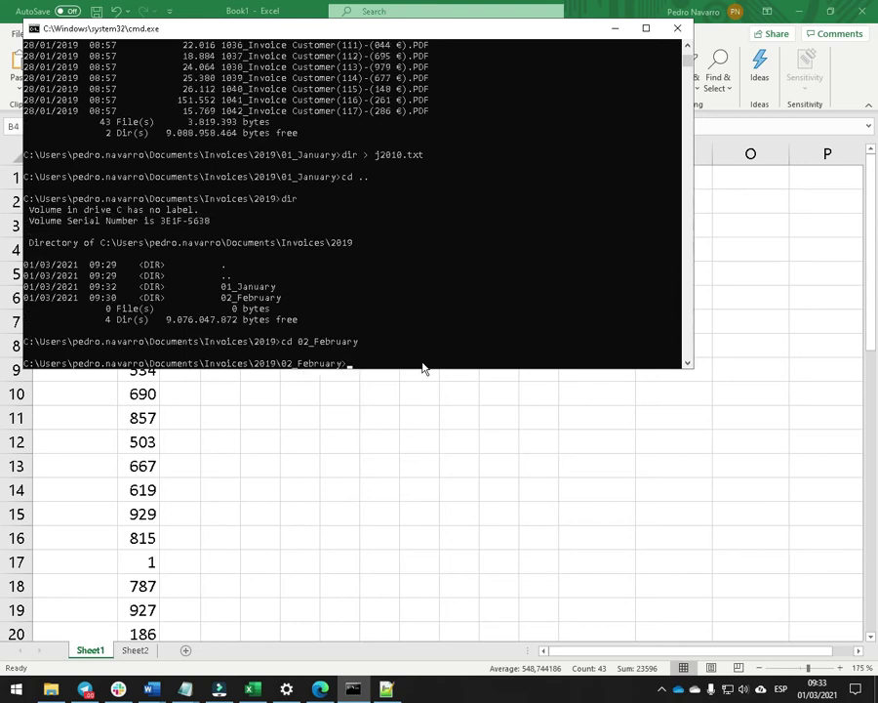
type("dir")
key("Return")
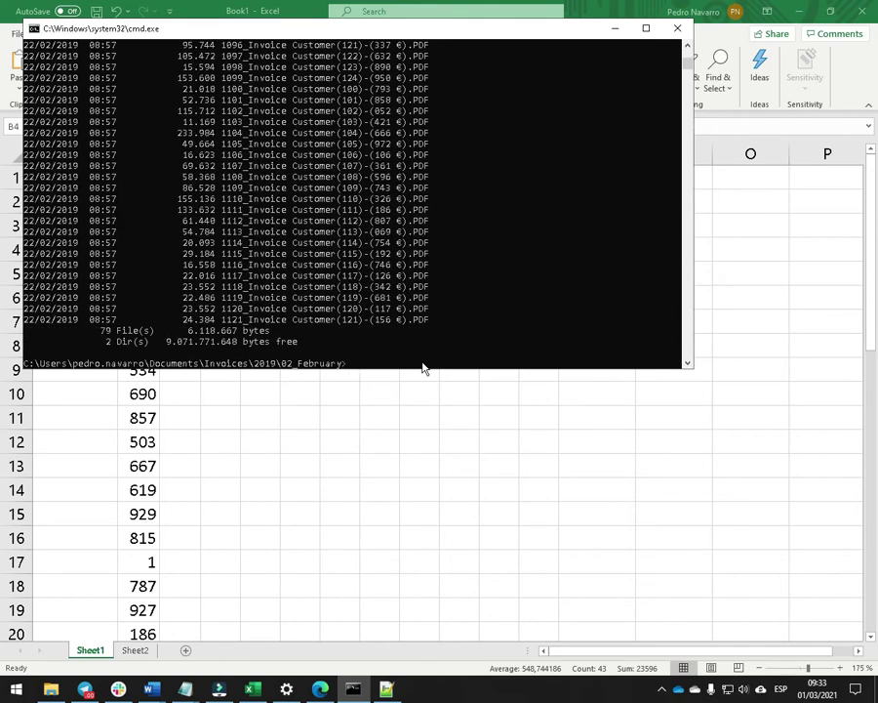
Save the February directory listing as f2010.txt.
type("dir")
key("Up")
key("Up")
key("BackSpace")
type("f")
key("Return")
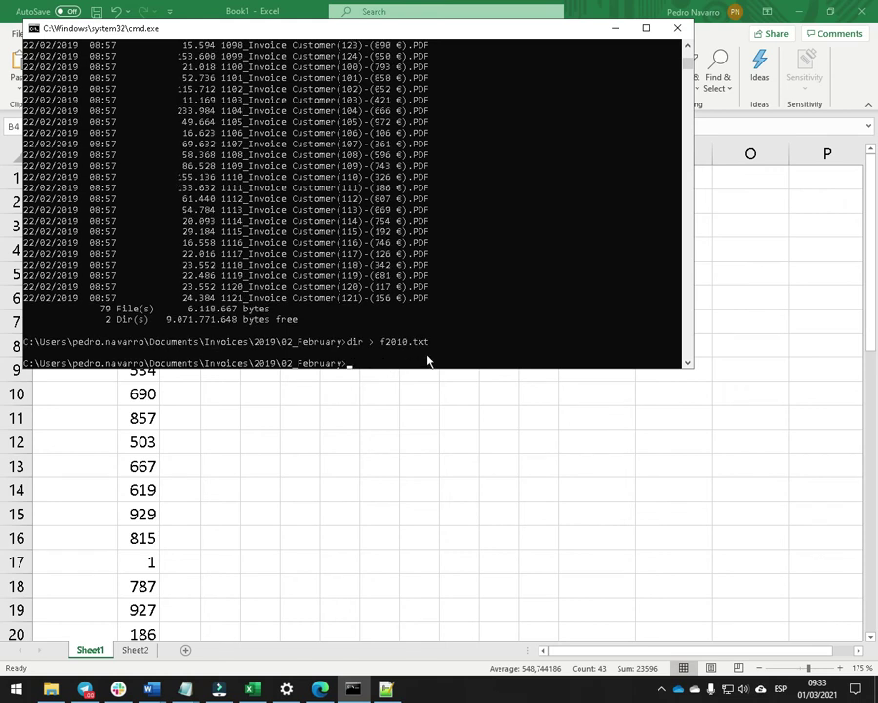
key("alt+Tab")
key("Tab")
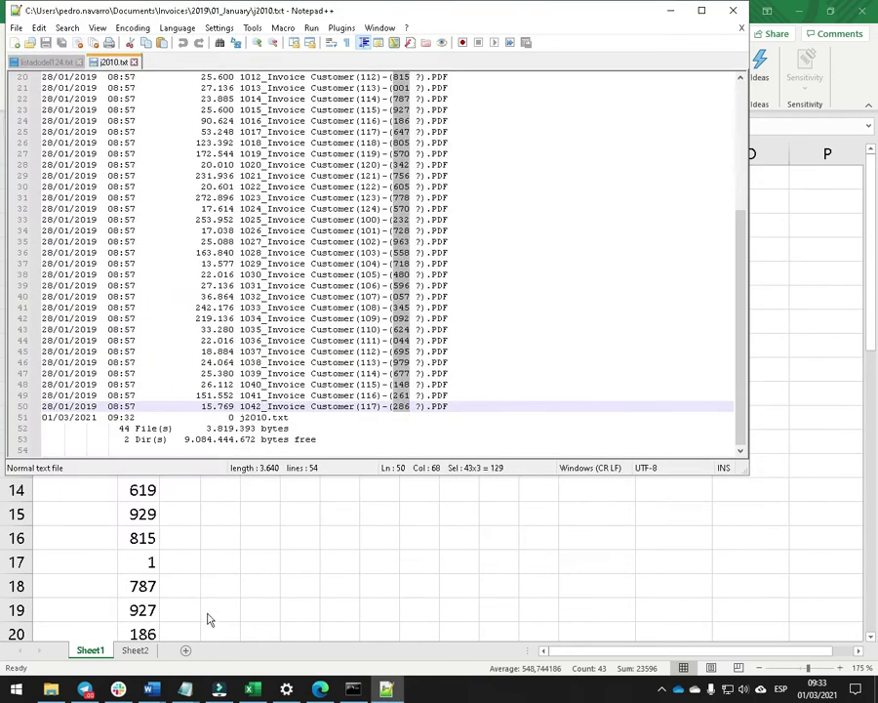
key("alt+Tab")
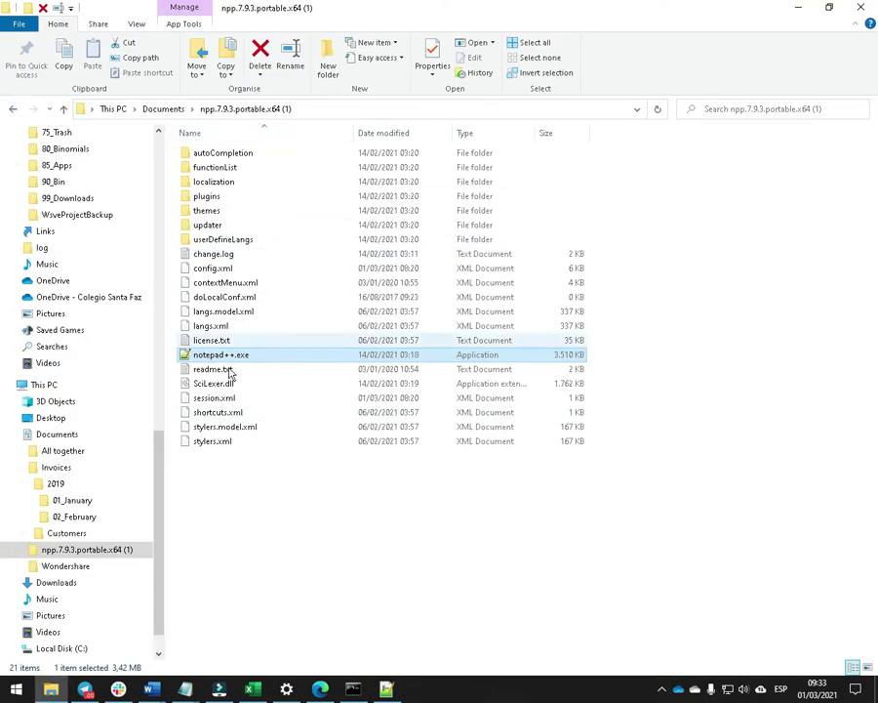
Open 02_February sorted newest first so f2010.txt appears at the top.
left_click(72, 520)
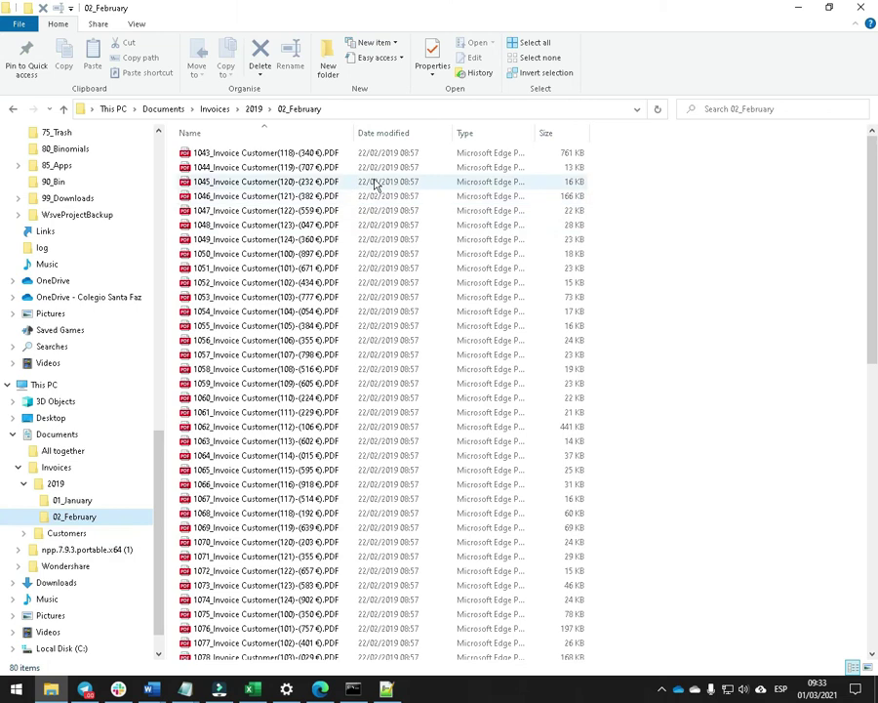
left_click(393, 133)
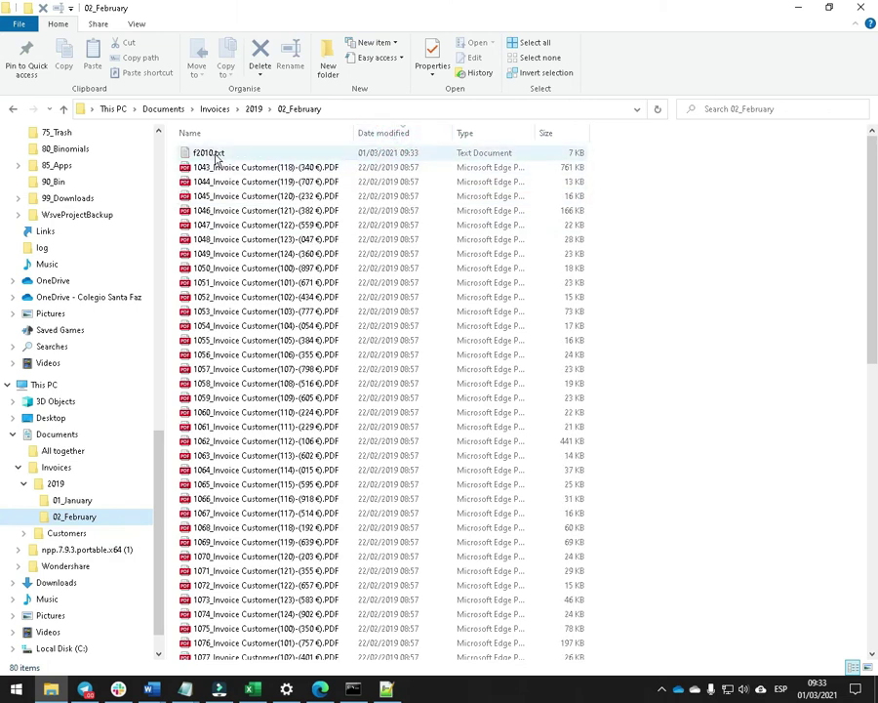
left_click(388, 690)
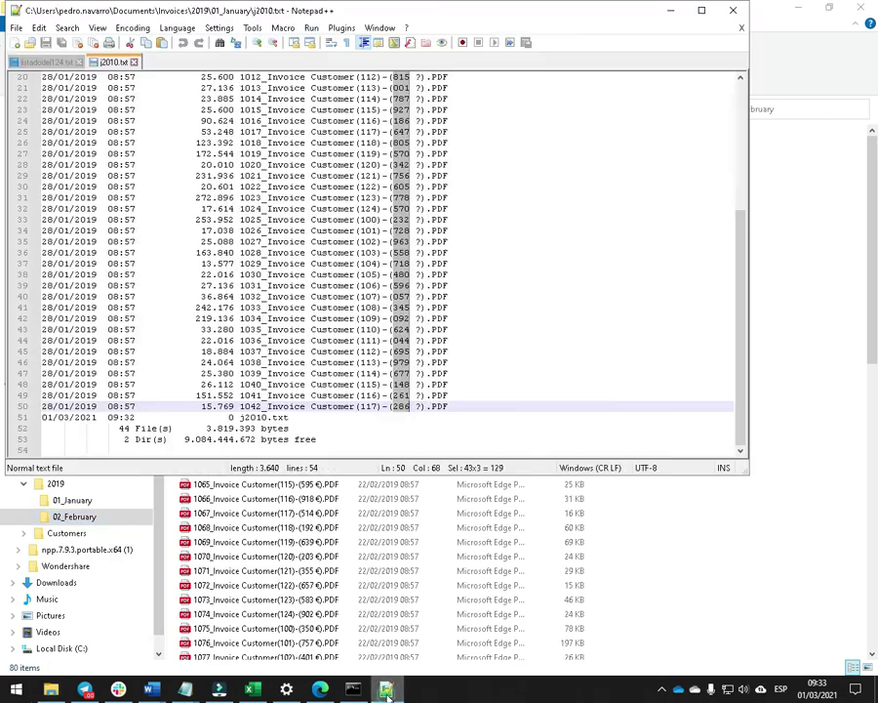
Open f2010.txt from the 2019\02_February folder in Notepad++.
left_click(29, 42)
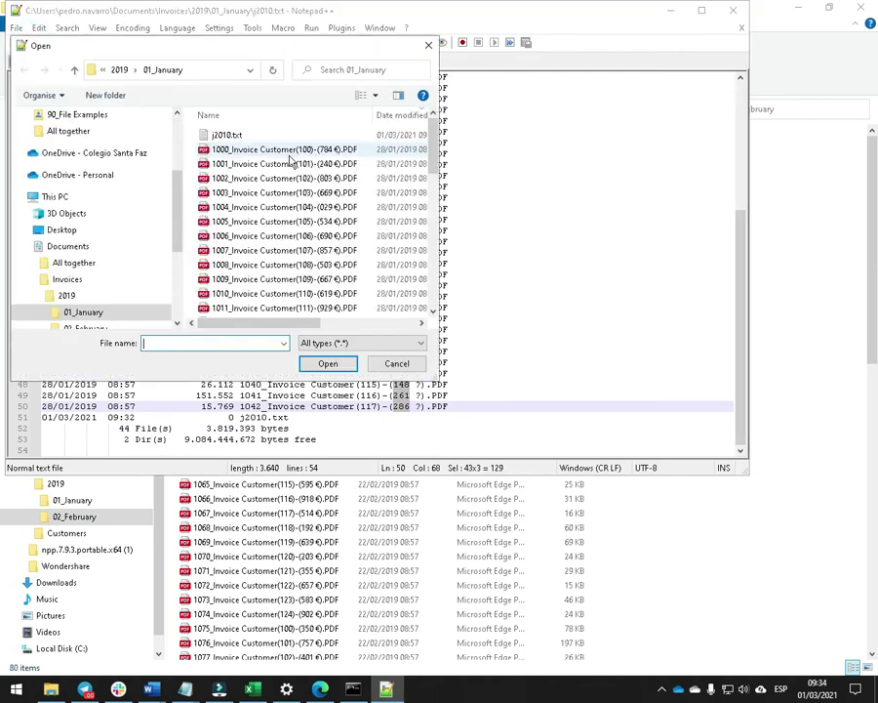
left_click(74, 69)
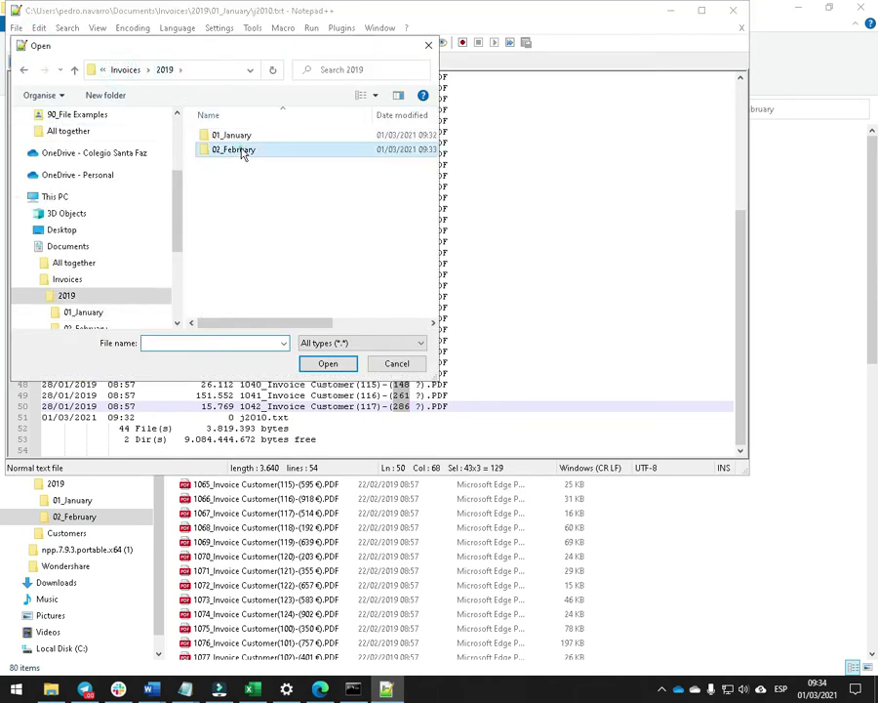
double_click(240, 147)
left_click(395, 115)
left_click(228, 134)
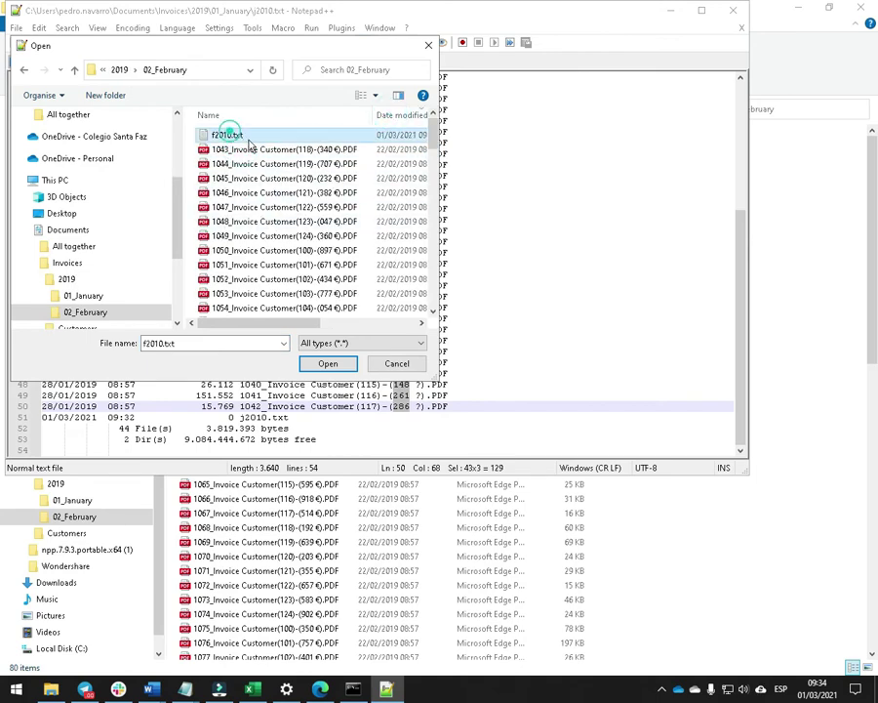
left_click(337, 363)
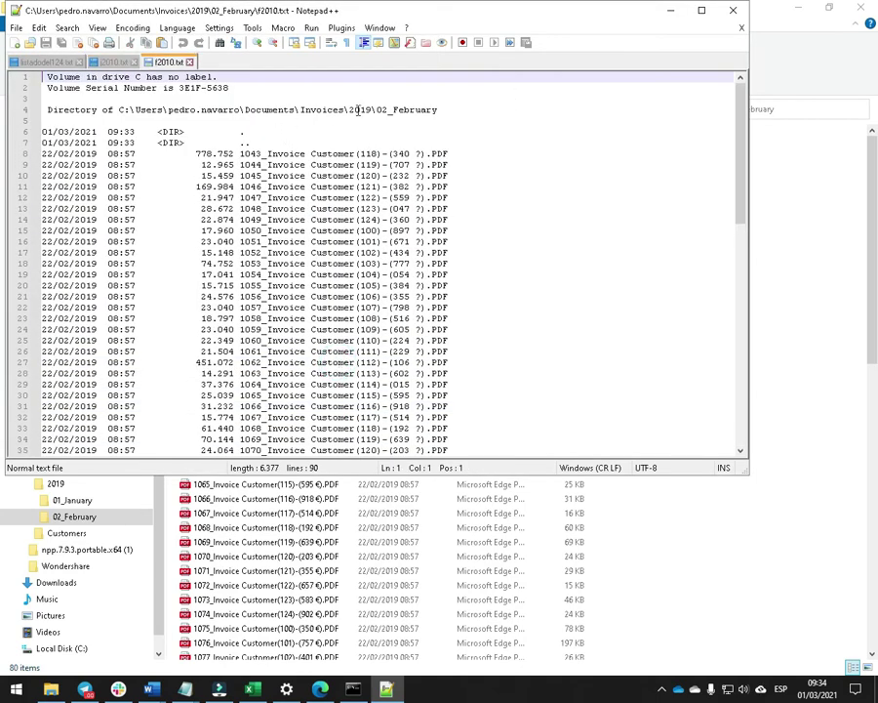
Column-select the February invoice amounts in f2010.txt and copy them.
left_click_drag(452, 108, 379, 110)
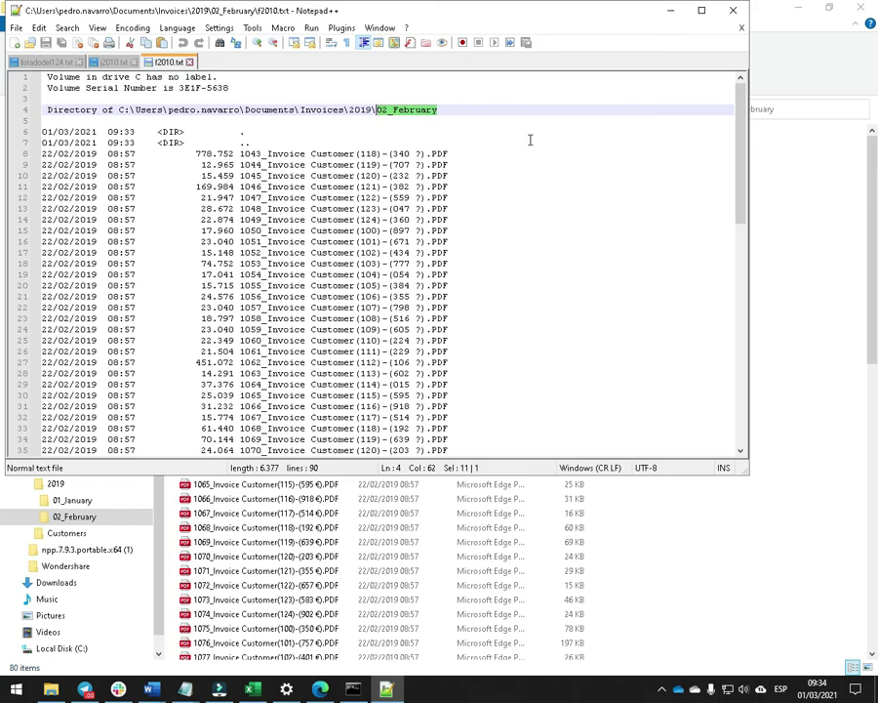
left_click(392, 153)
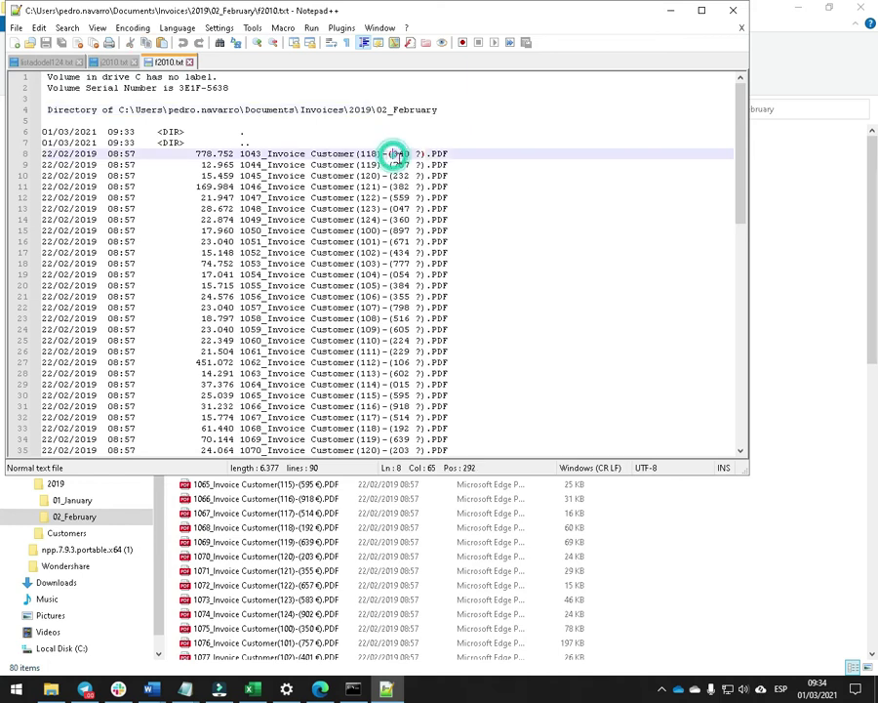
left_click_drag(393, 154, 407, 408)
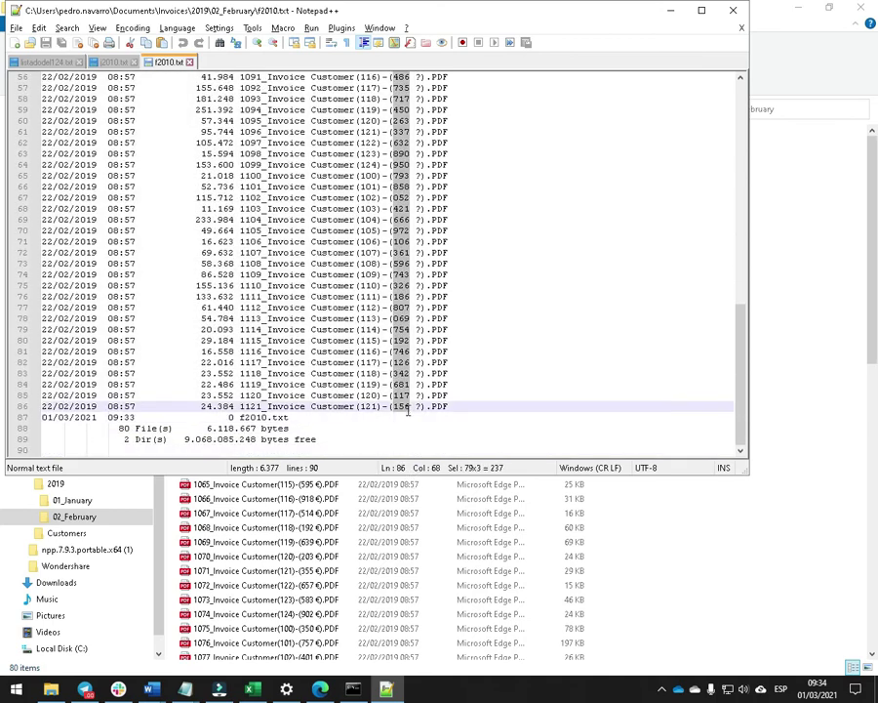
key("alt+Tab")
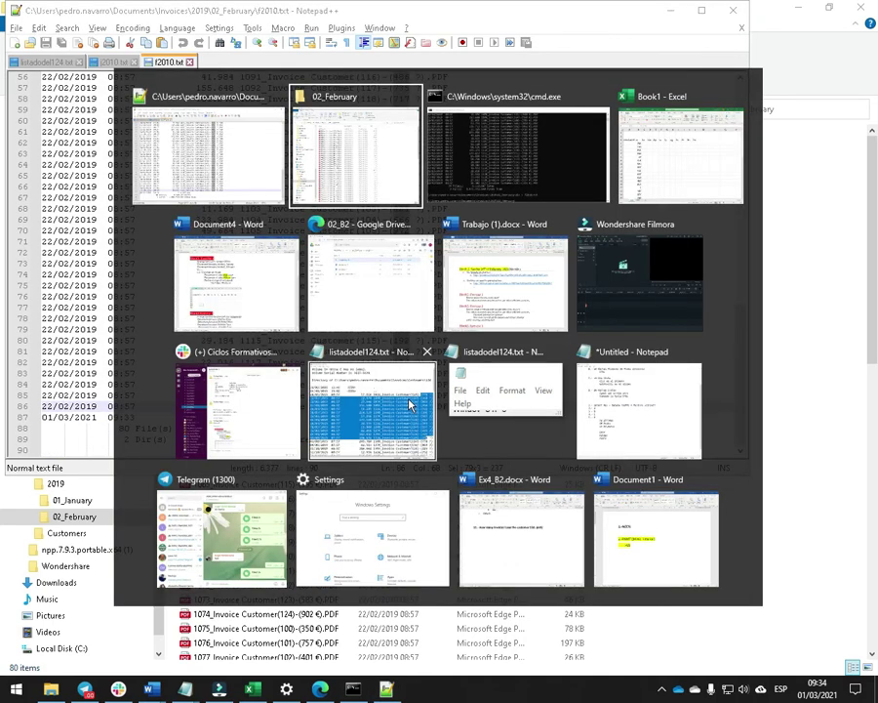
Paste the February invoice amounts into Excel's Fe column starting at C4.
key("alt+Tab")
key("alt+Tab")
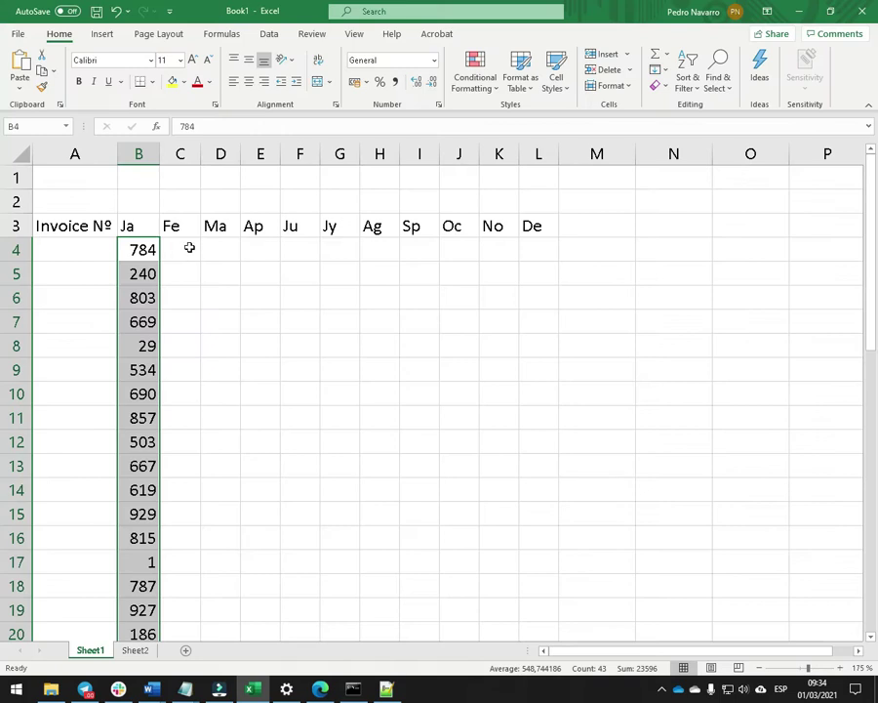
left_click(190, 248)
key("ctrl+v")
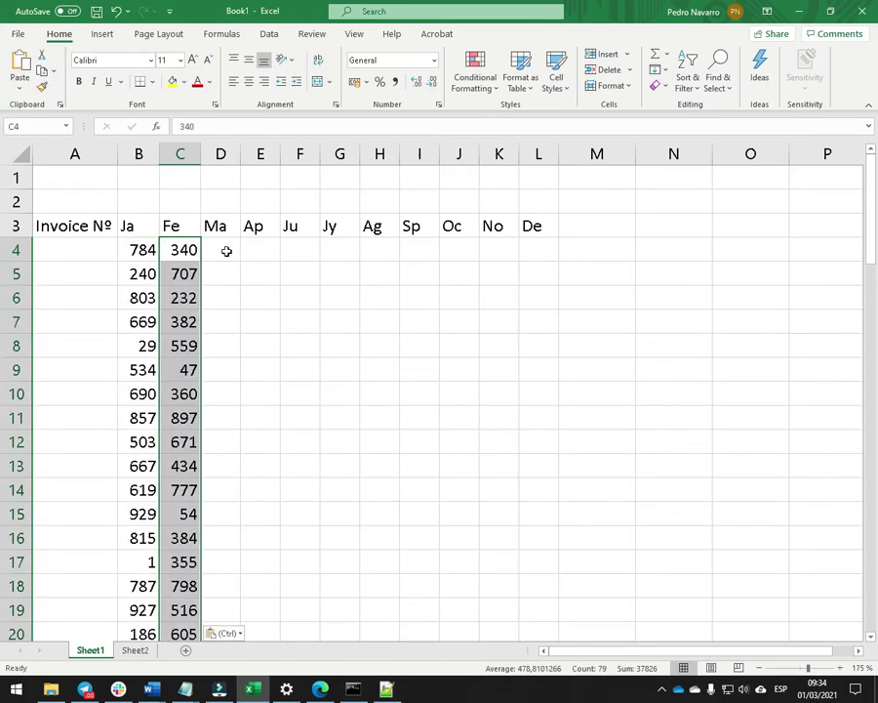
scroll(243, 280, "down", 15)
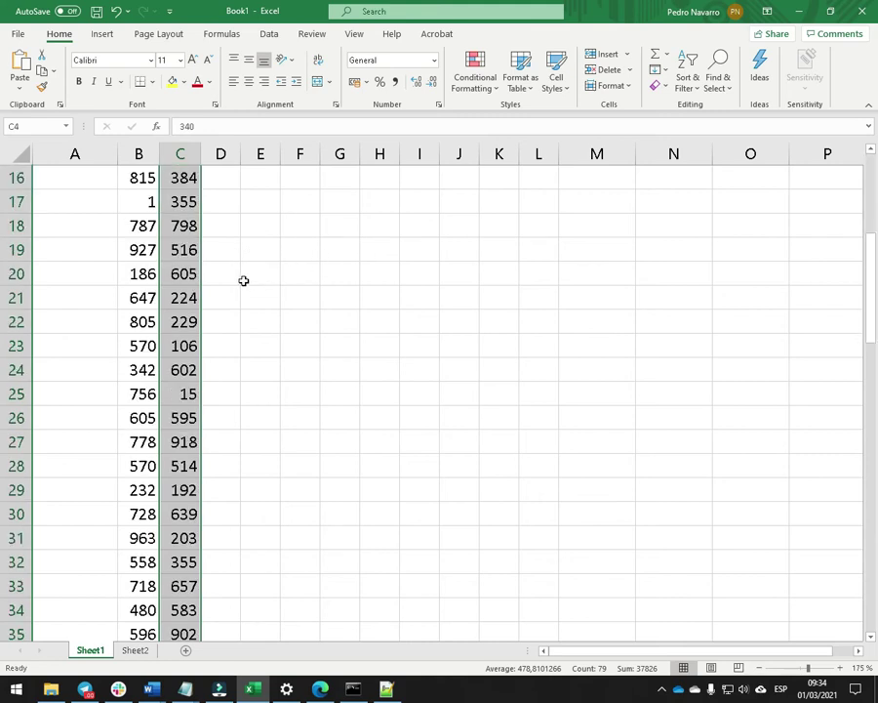
Glance at the Word exercise document, then bring the Excel workbook back in front.
key("alt+Tab")
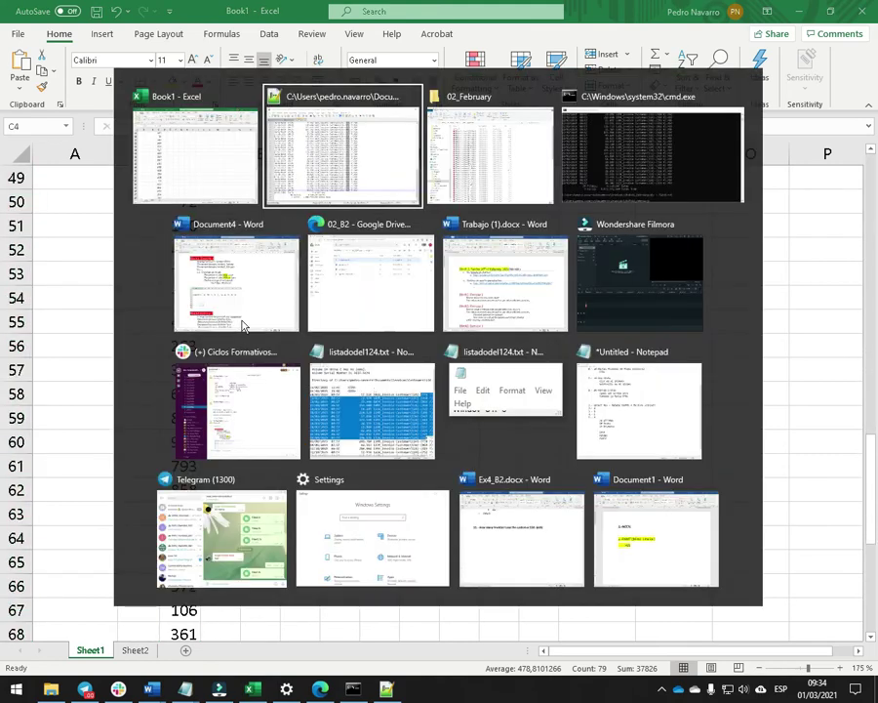
left_click(242, 326)
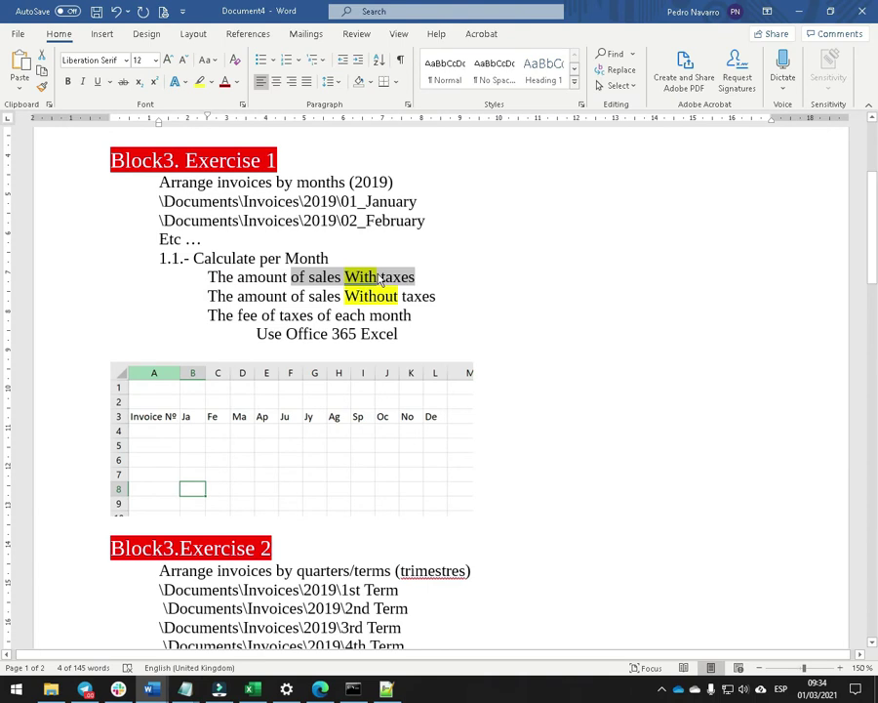
key("alt+Tab")
Review the Ja and Fe amounts, clearing the column C selection and selecting A4.
scroll(201, 343, "down", 5)
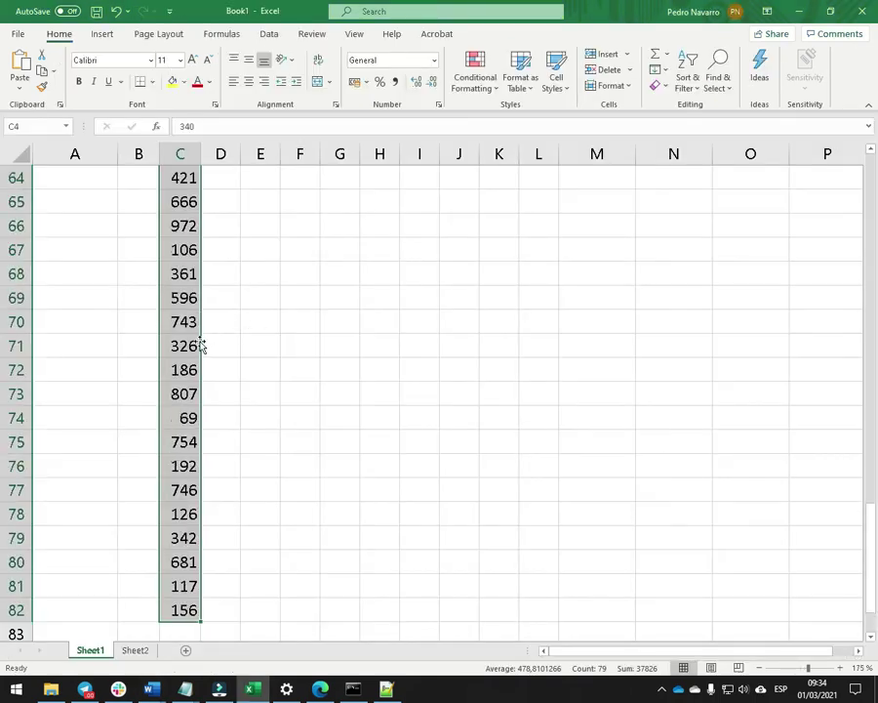
scroll(205, 328, "up", 10)
scroll(203, 310, "up", 4)
scroll(203, 314, "down", 19)
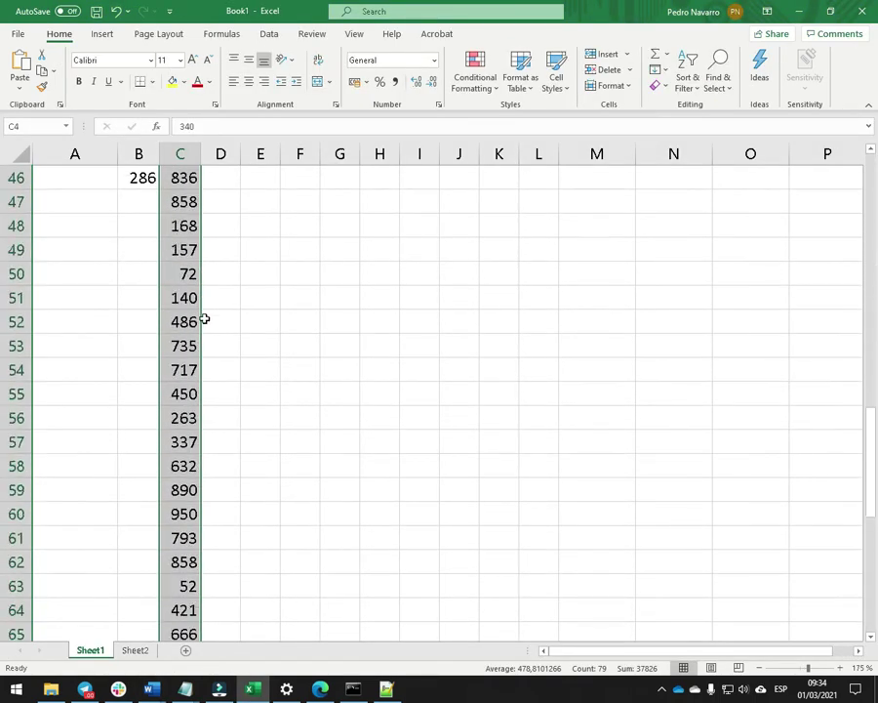
scroll(187, 341, "up", 1)
left_click(275, 293)
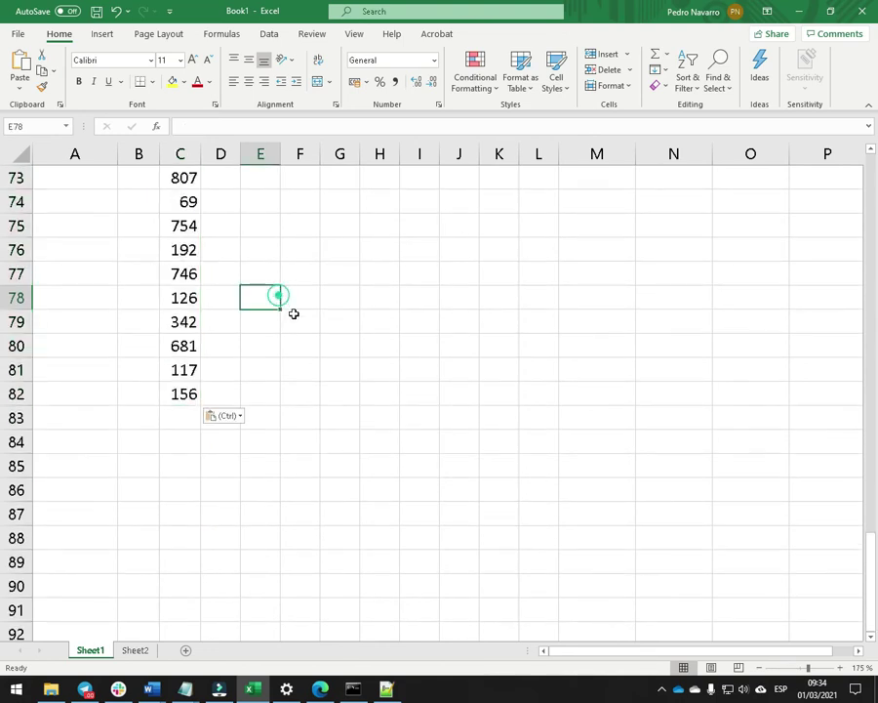
scroll(218, 340, "up", 19)
scroll(188, 283, "up", 5)
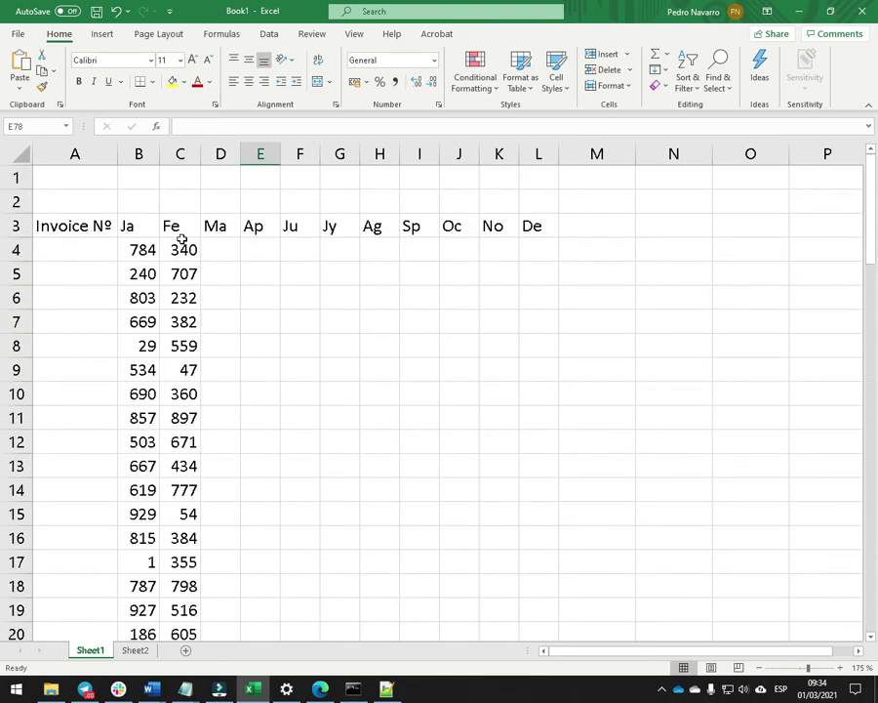
scroll(181, 235, "down", 20)
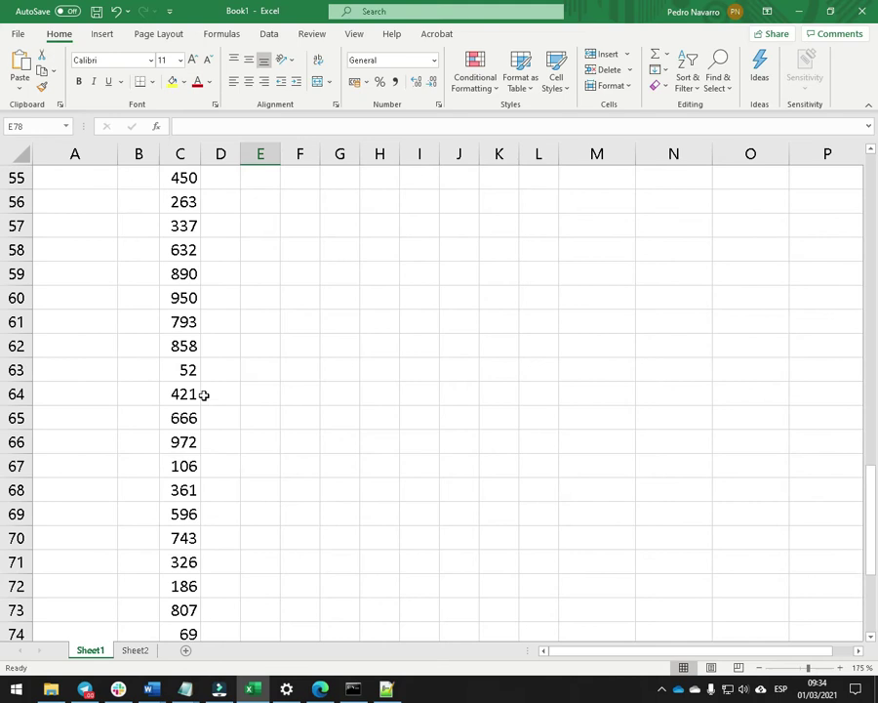
scroll(196, 454, "up", 20)
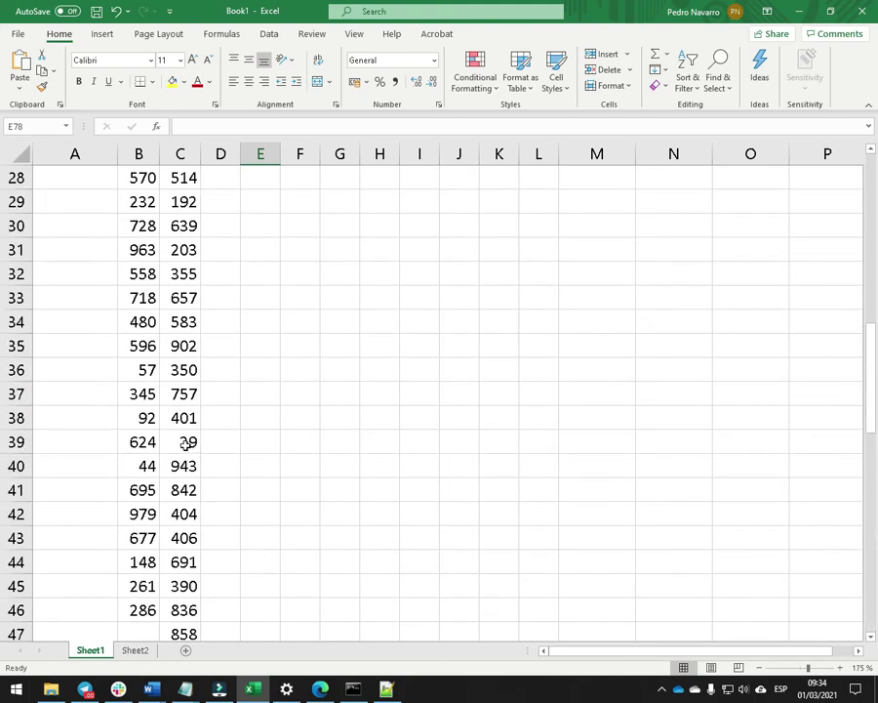
left_click(97, 255)
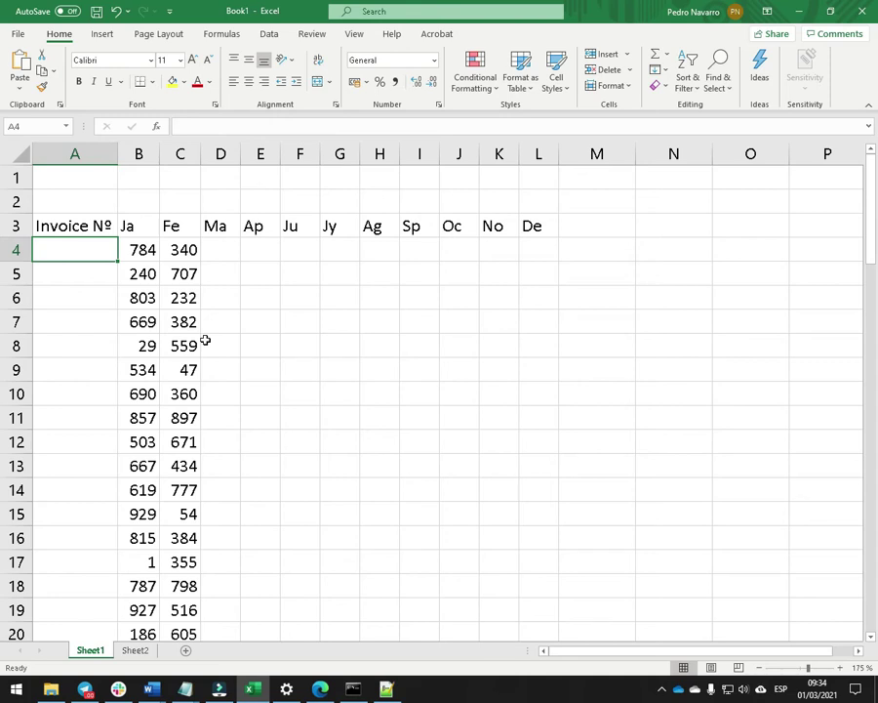
Enter 1 and 2 in A4:A5 and fill the invoice numbers down to 79 at A82.
type("1")
key("Return")
type("2")
key("Return")
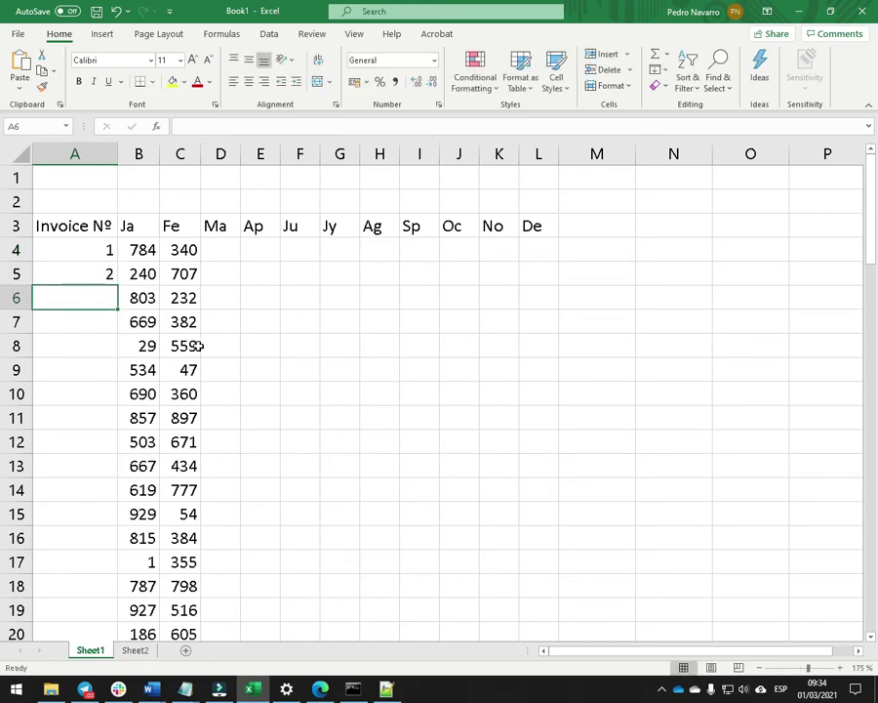
left_click_drag(92, 250, 94, 275)
left_click_drag(110, 396, 96, 552)
left_click(139, 566)
Verify the invoice numbering in column A ends at 79, then select A83.
left_click(94, 538)
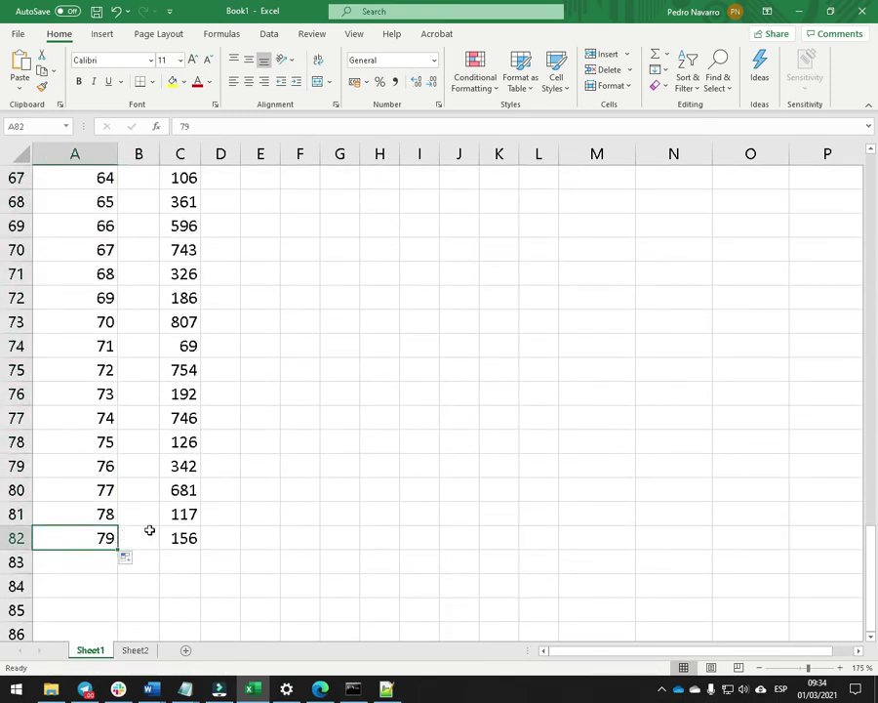
scroll(149, 525, "up", 10)
left_click(102, 402)
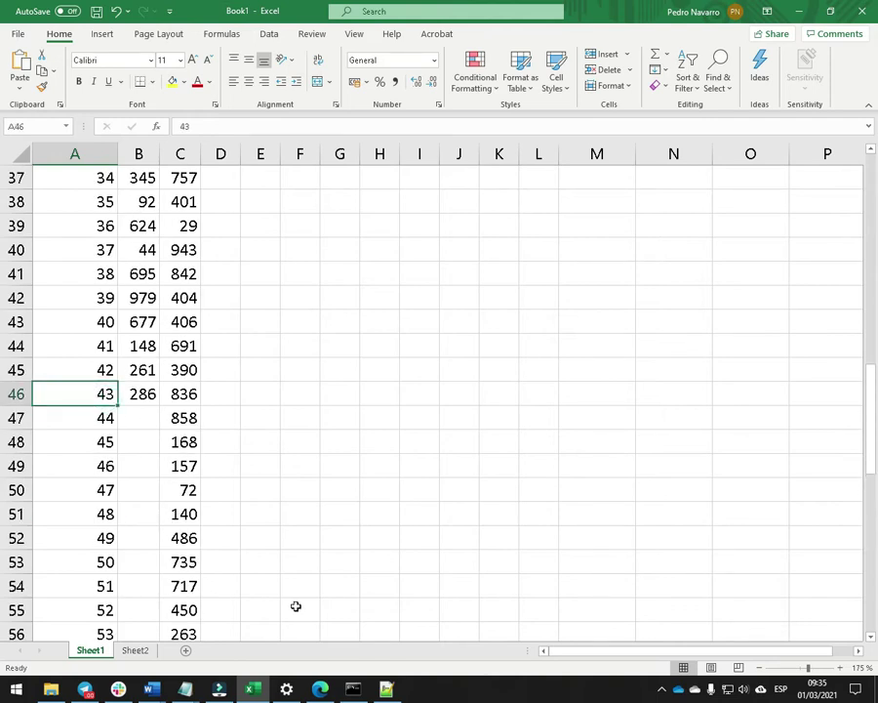
scroll(303, 586, "down", 6)
scroll(249, 355, "up", 3)
scroll(247, 354, "down", 5)
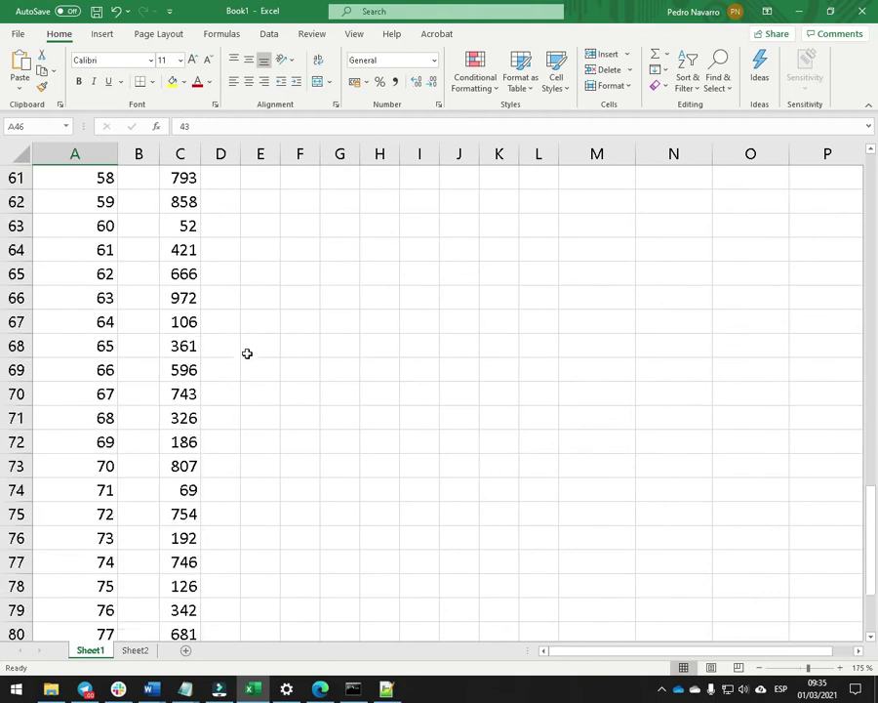
scroll(247, 354, "down", 5)
left_click(64, 344)
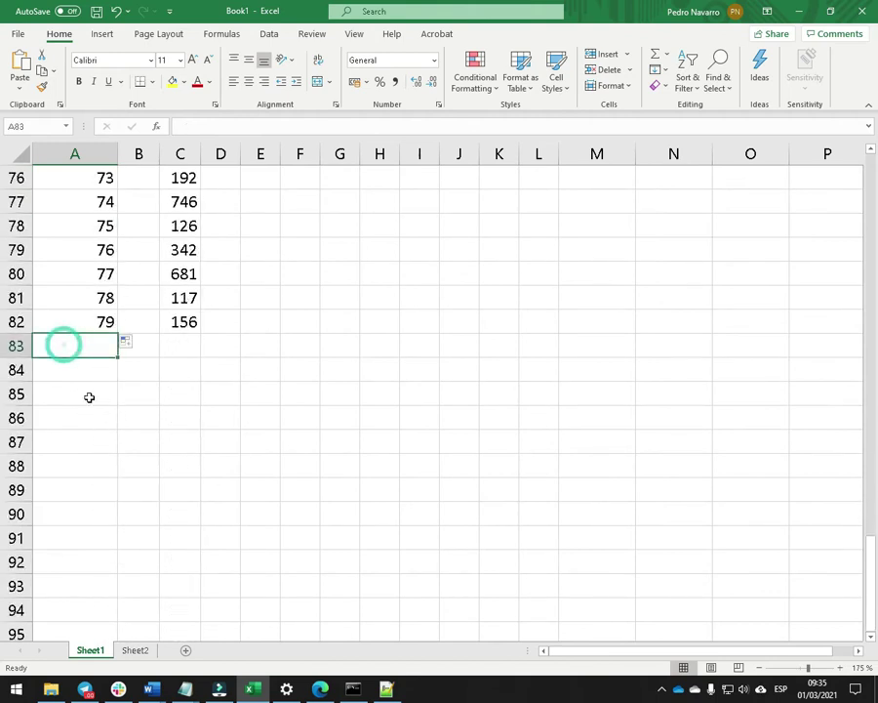
Label row 83 'Amount' and total B4:B82 in B83, widening column B.
type("Amount")
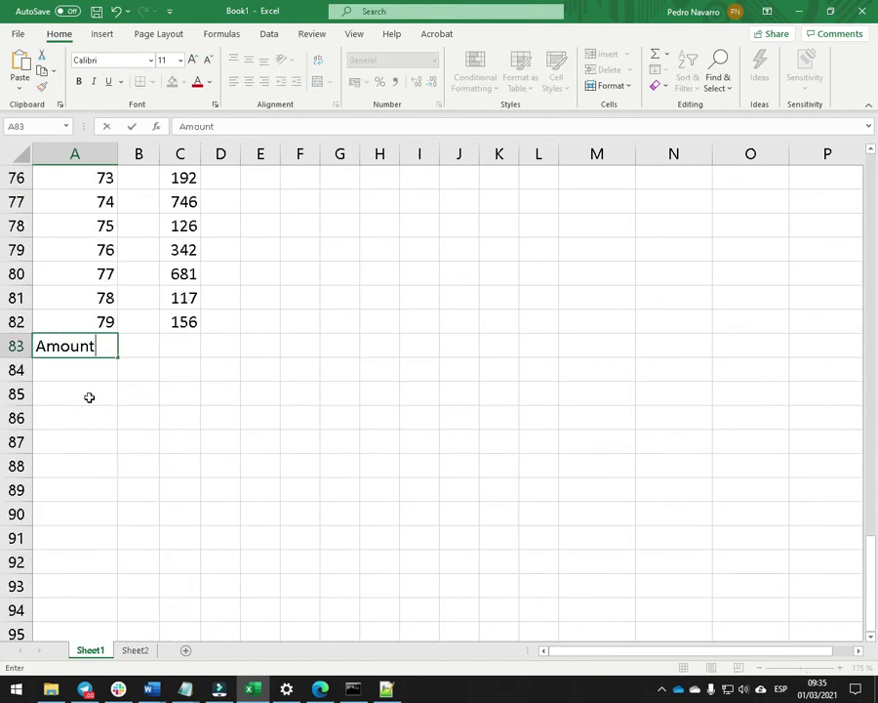
key("Tab")
type("=suma(")
left_click_drag(139, 322, 137, 226)
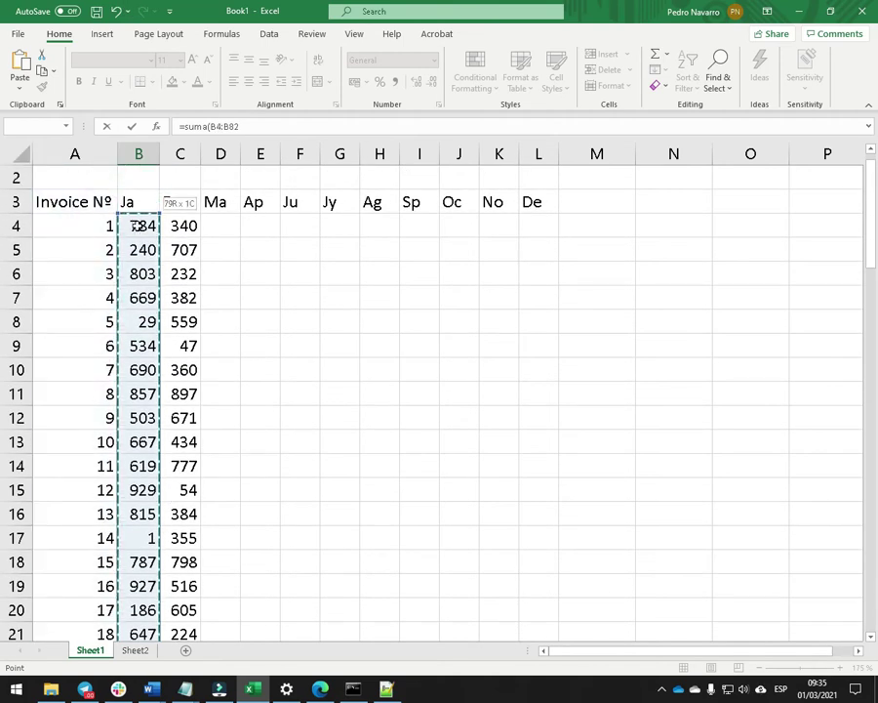
key("Return")
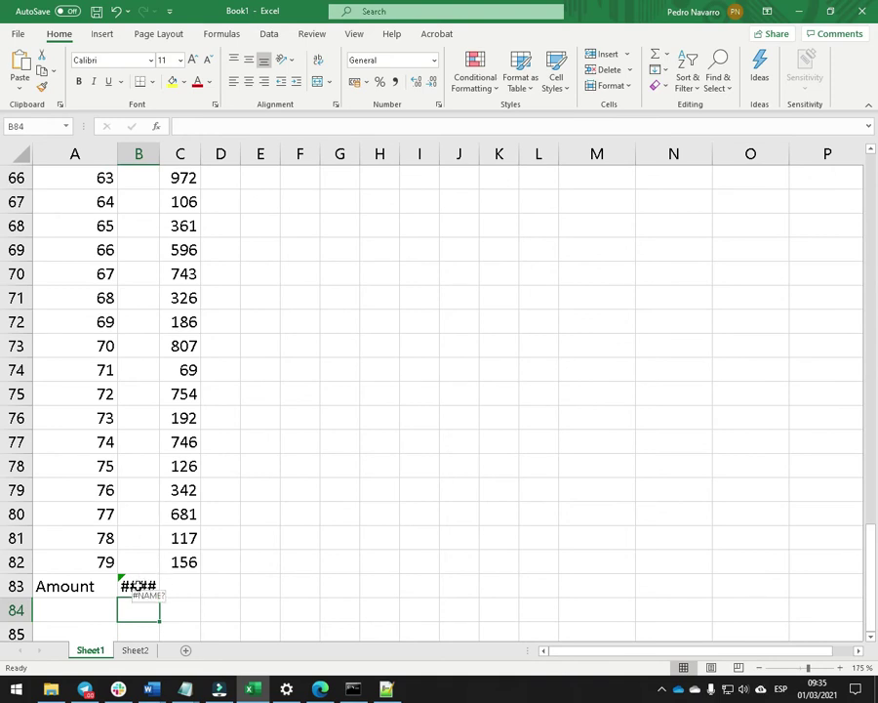
double_click(159, 153)
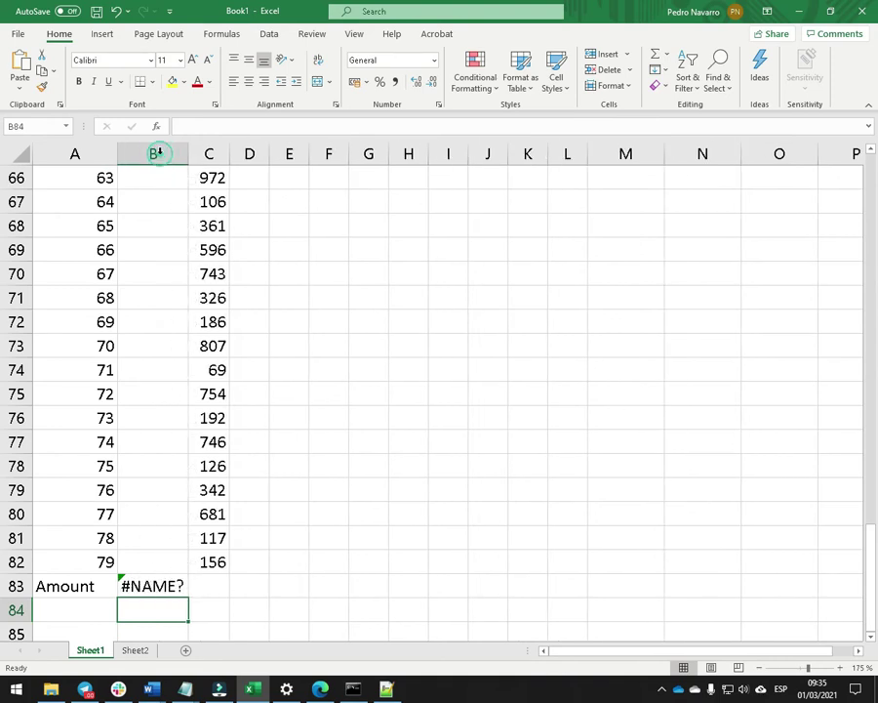
Inspect the B83 total formula and re-enter it unchanged.
left_click(154, 587)
key("F2")
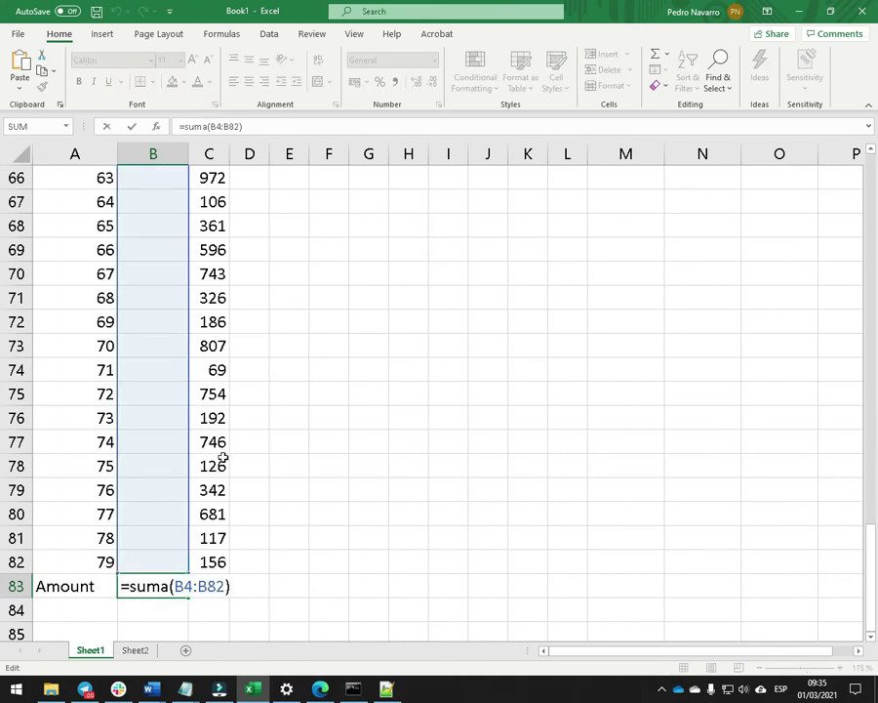
scroll(172, 322, "up", 9)
scroll(172, 322, "up", 13)
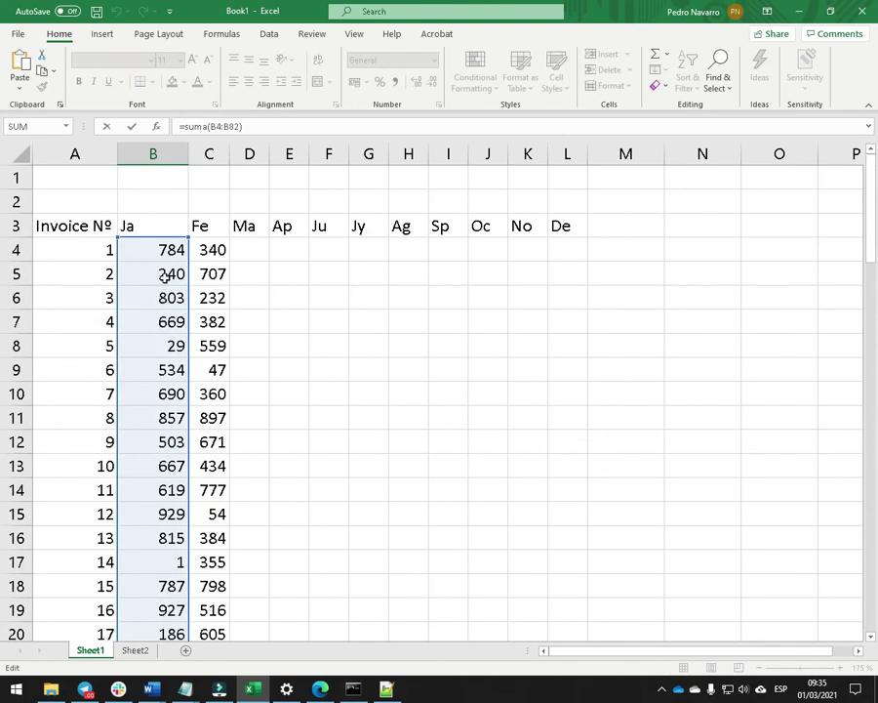
scroll(166, 275, "down", 19)
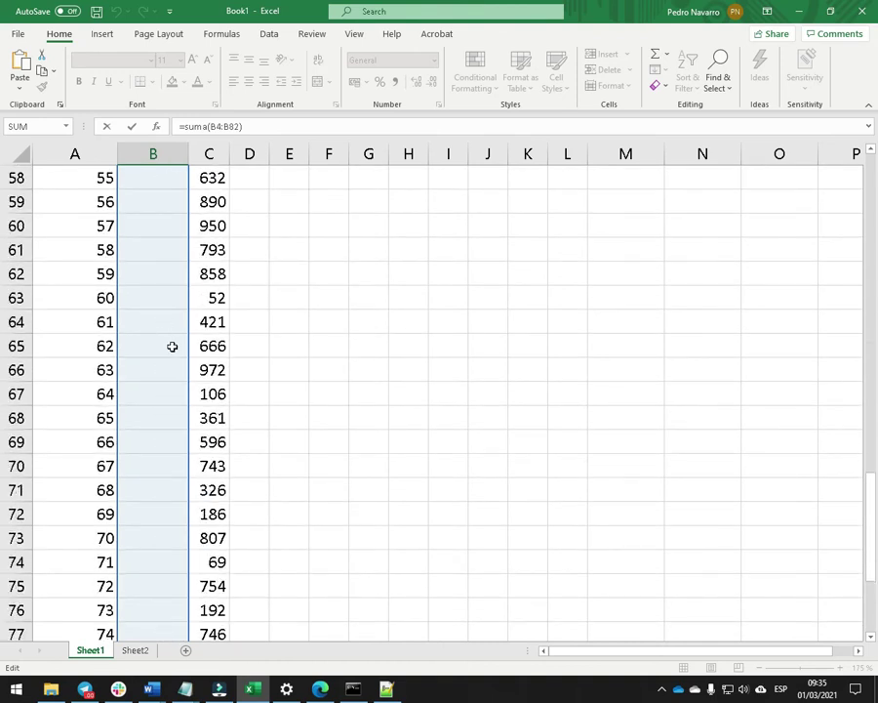
scroll(172, 351, "down", 7)
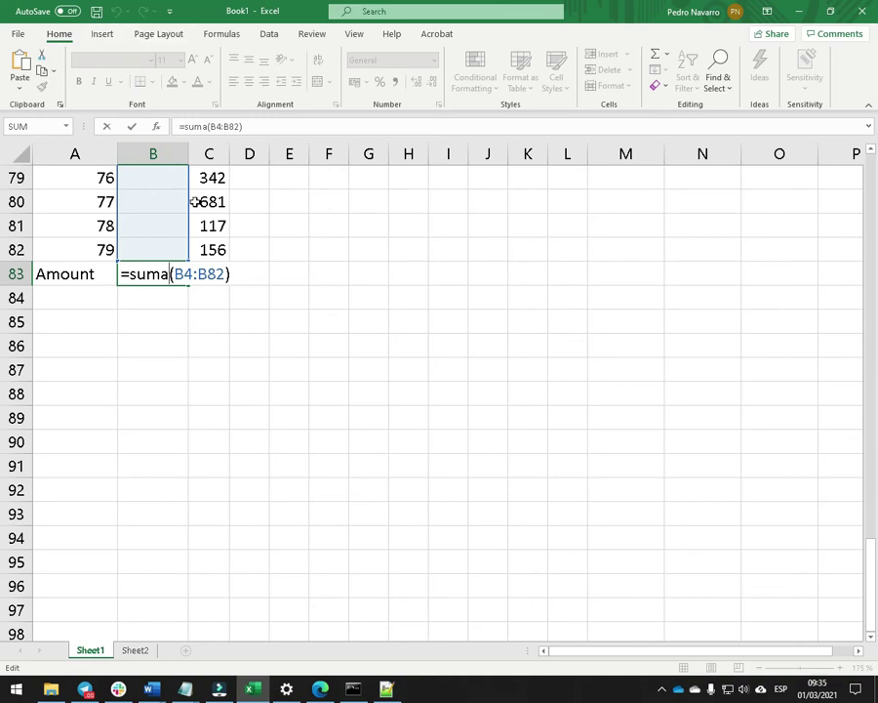
key("Return")
key("Up")
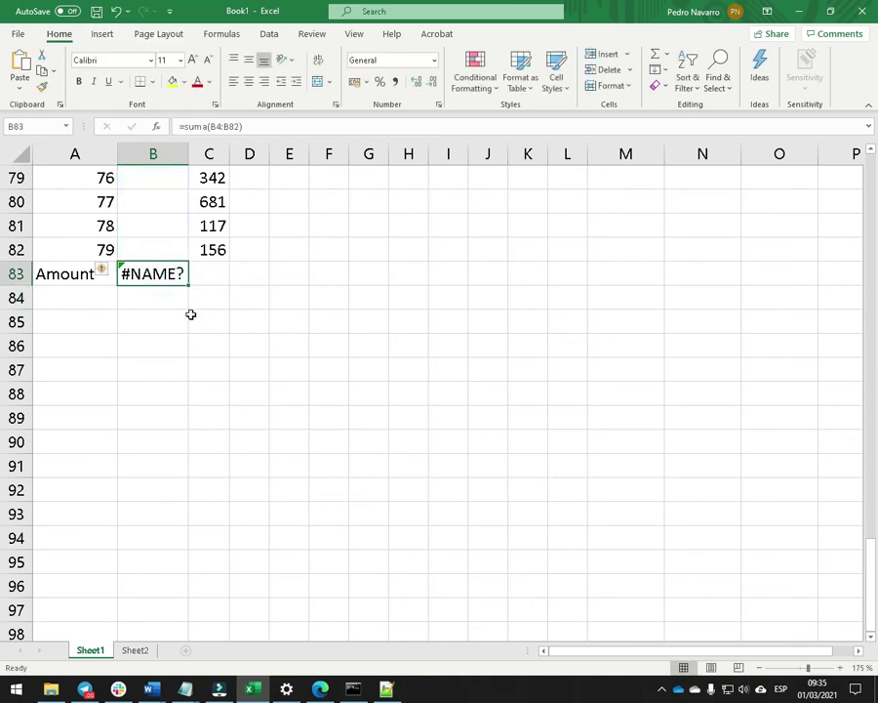
Rebuild B83 with the SUM function over B4:B82, giving 23596.
left_click(655, 58)
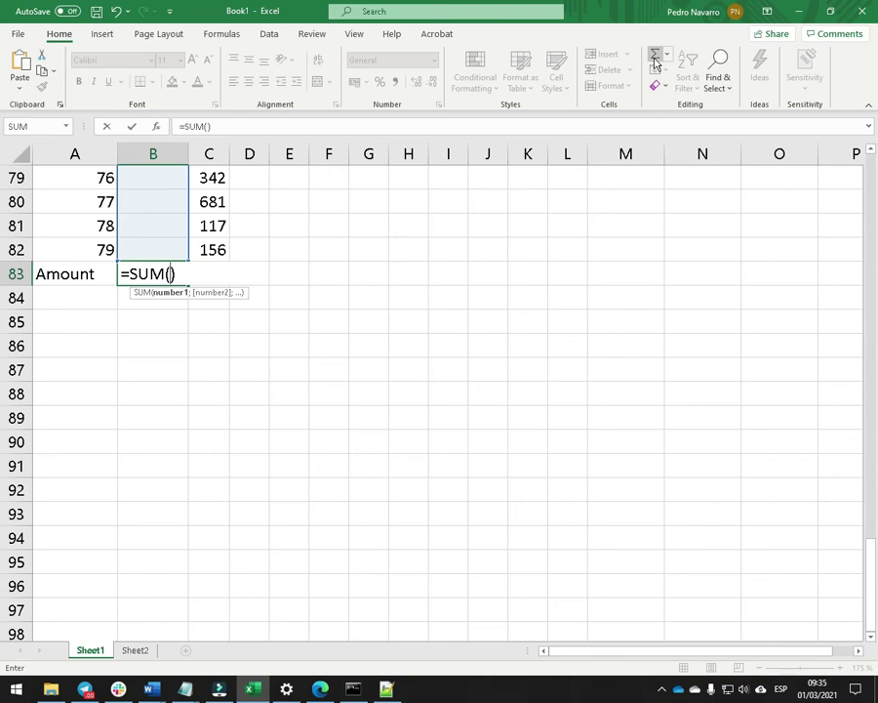
mouse_move(156, 249)
left_mouse_down()
mouse_move(168, 65)
mouse_move(152, 12)
mouse_move(143, 256)
left_mouse_up()
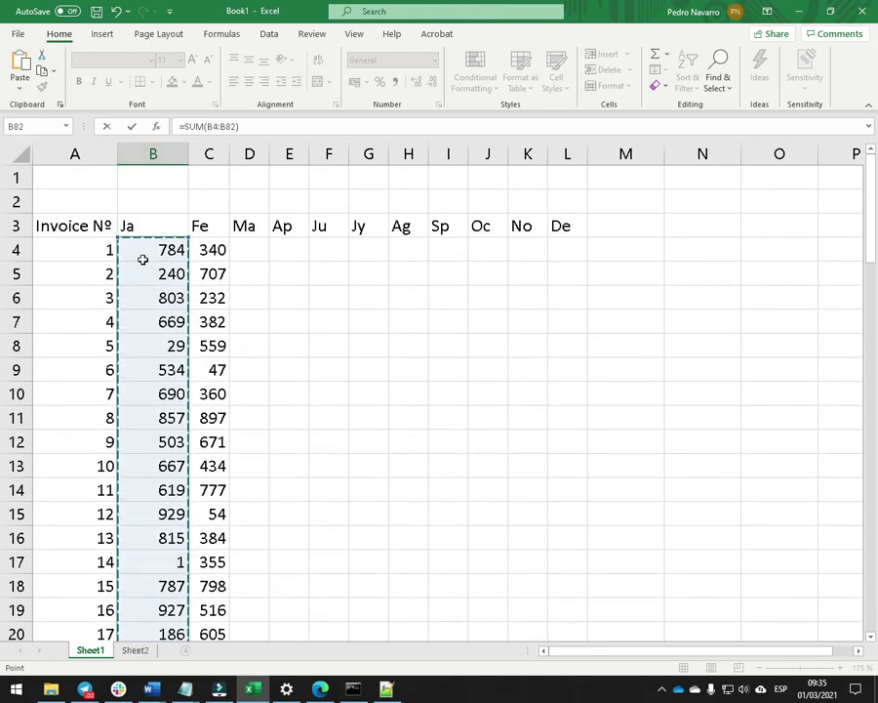
key("Return")
left_click(157, 580)
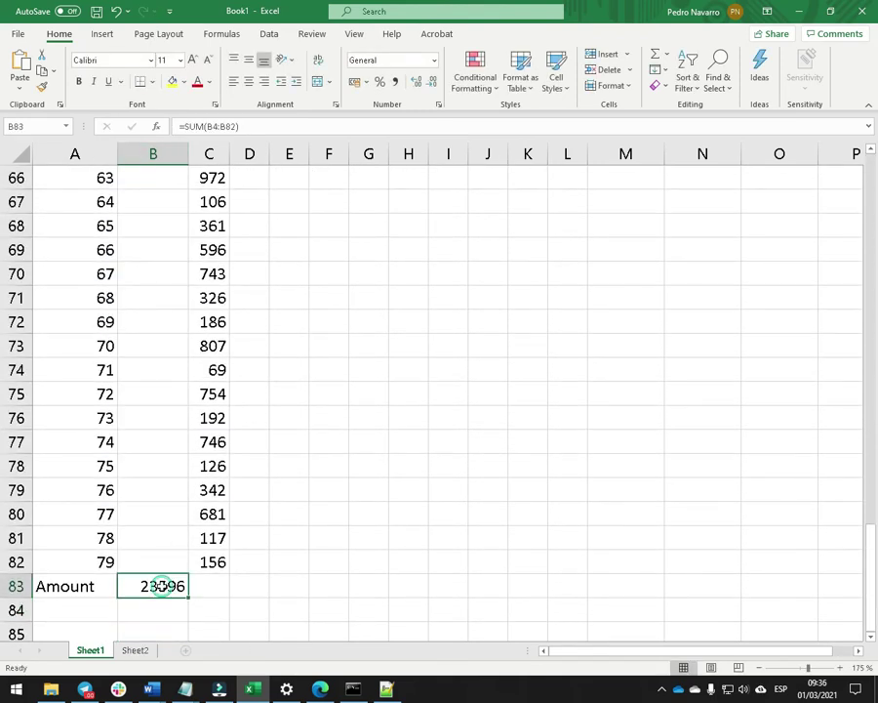
left_click(230, 589)
Total the Fe column in C83 with =SUM(C4:C82) and widen column C.
type("=suma(")
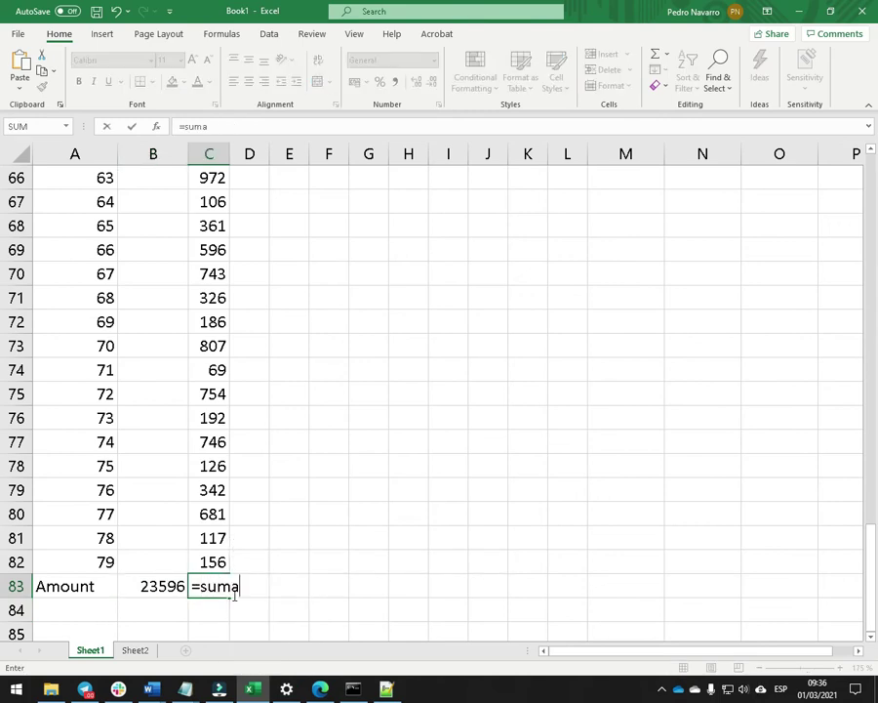
key("BackSpace")
key("BackSpace")
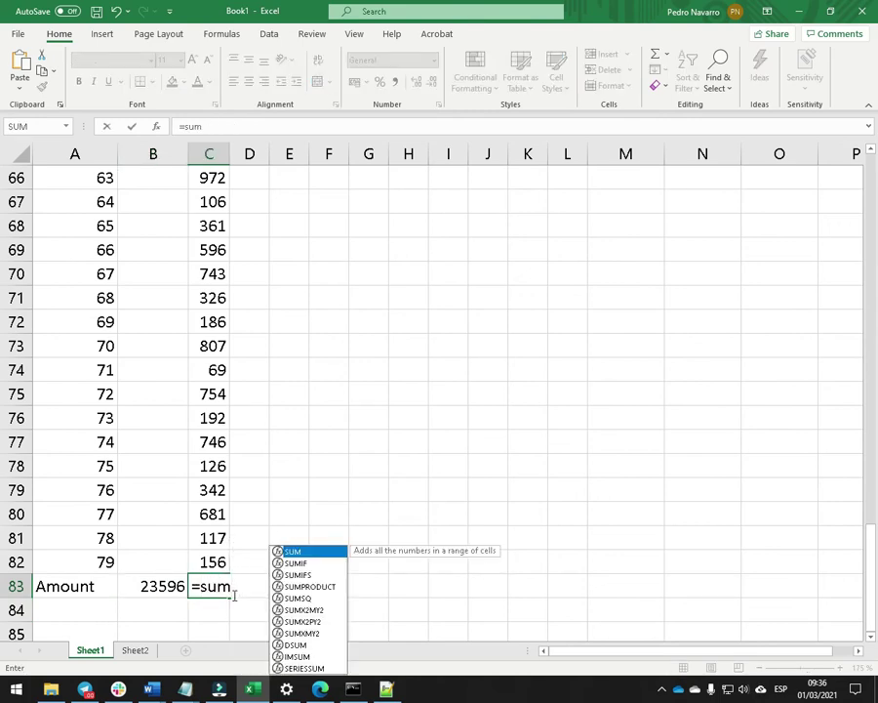
type("(")
left_click_drag(209, 563, 208, 255)
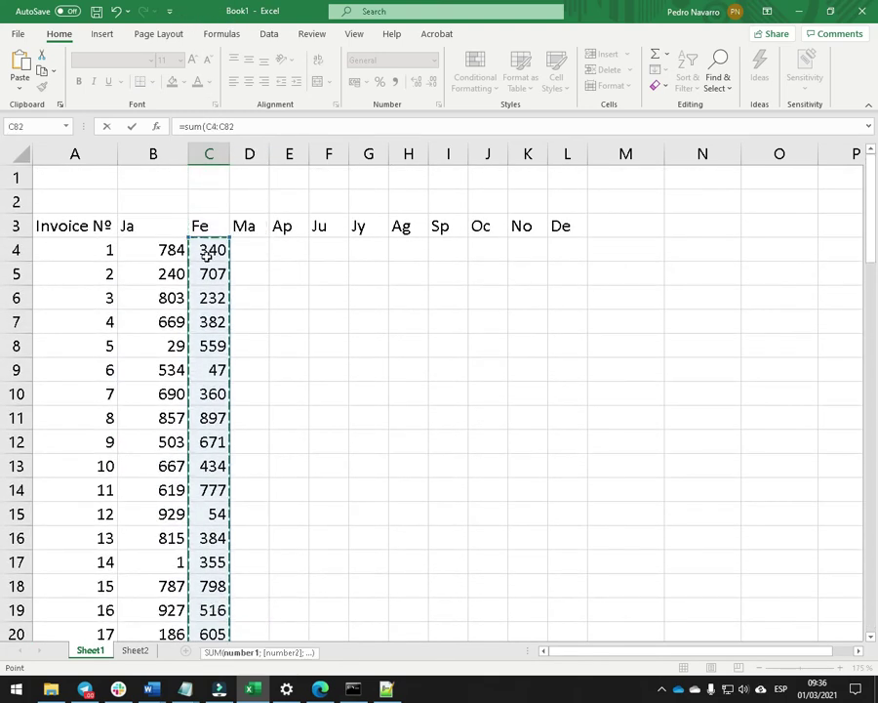
key("Return")
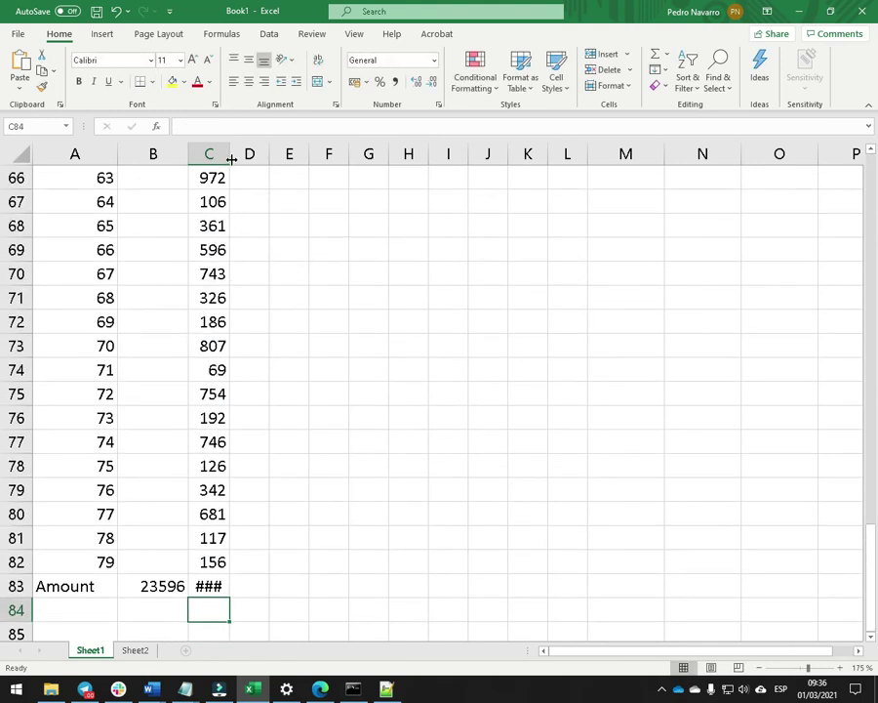
double_click(232, 159)
Apply euro Accounting format to B83 and C83, showing 23.596,00 € and 37.826,00 €.
left_click(158, 582)
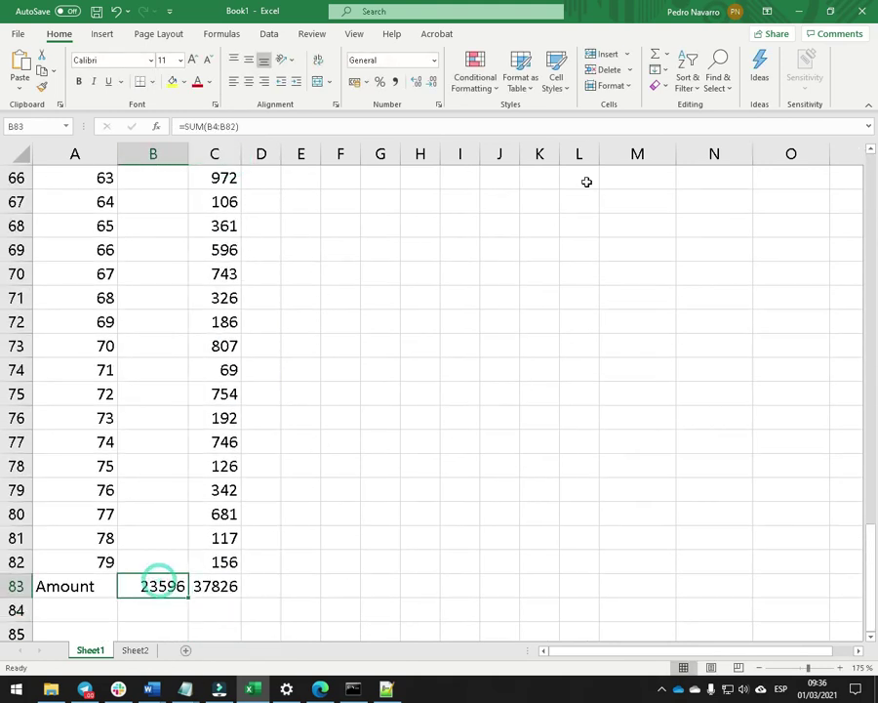
left_click(355, 83)
left_click(242, 585)
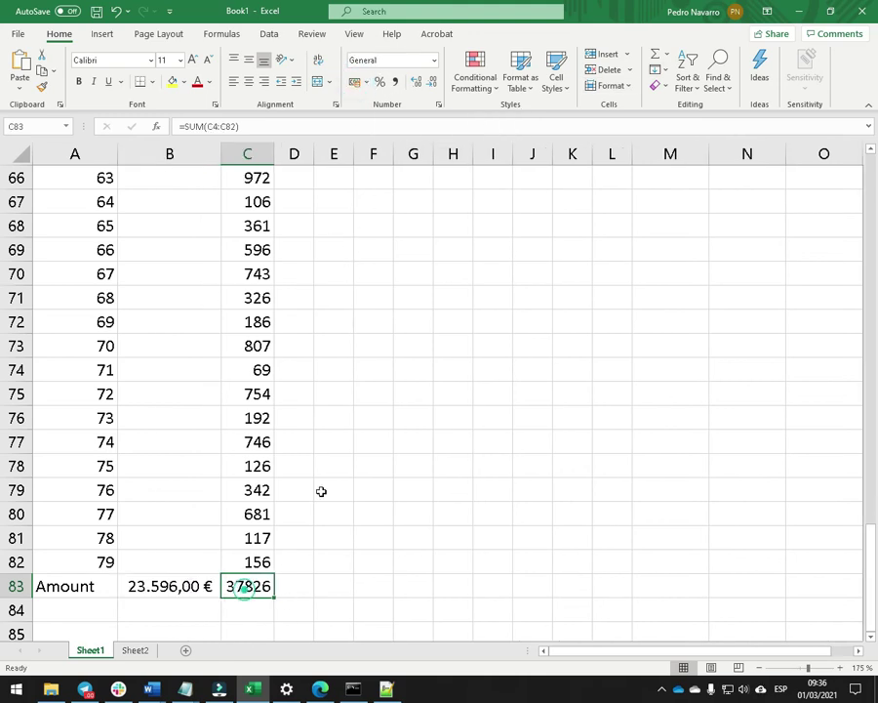
left_click(355, 82)
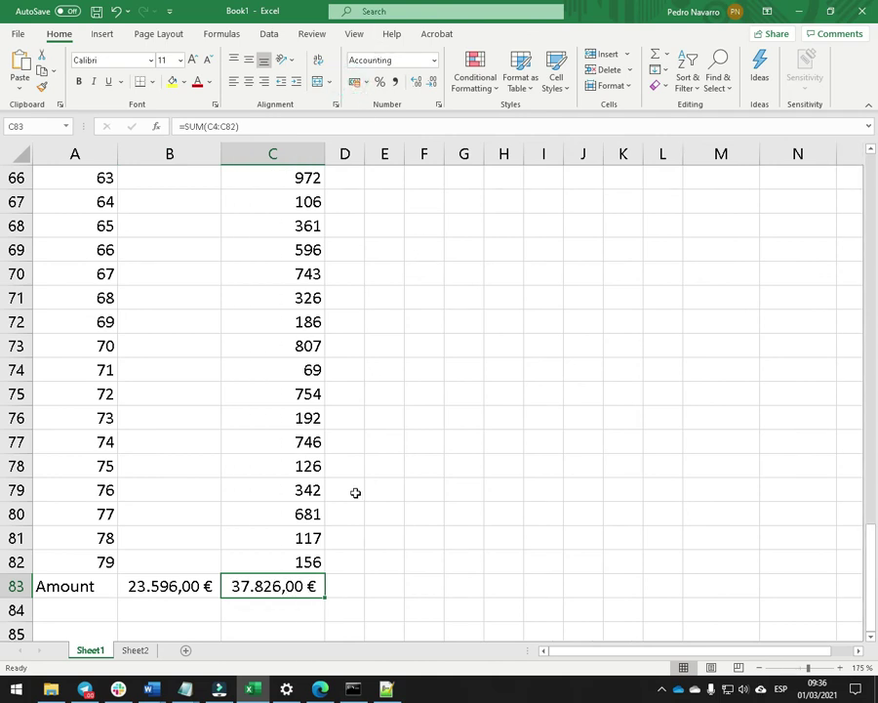
scroll(107, 487, "down", 2)
key("Left")
key("Left")
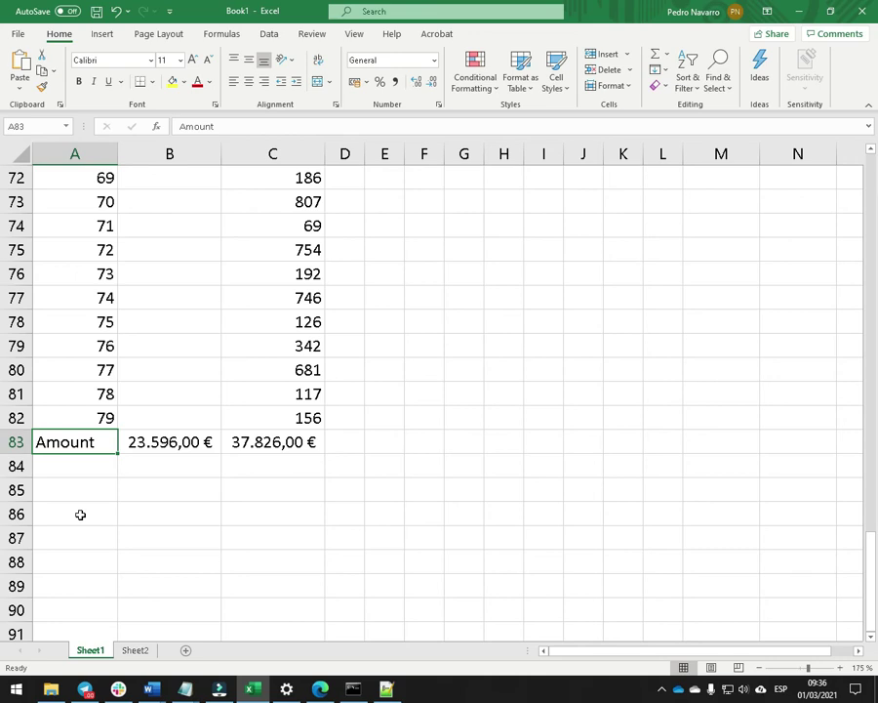
Label row 84 'Without', correcting the 'Withop' typo.
left_click(62, 463)
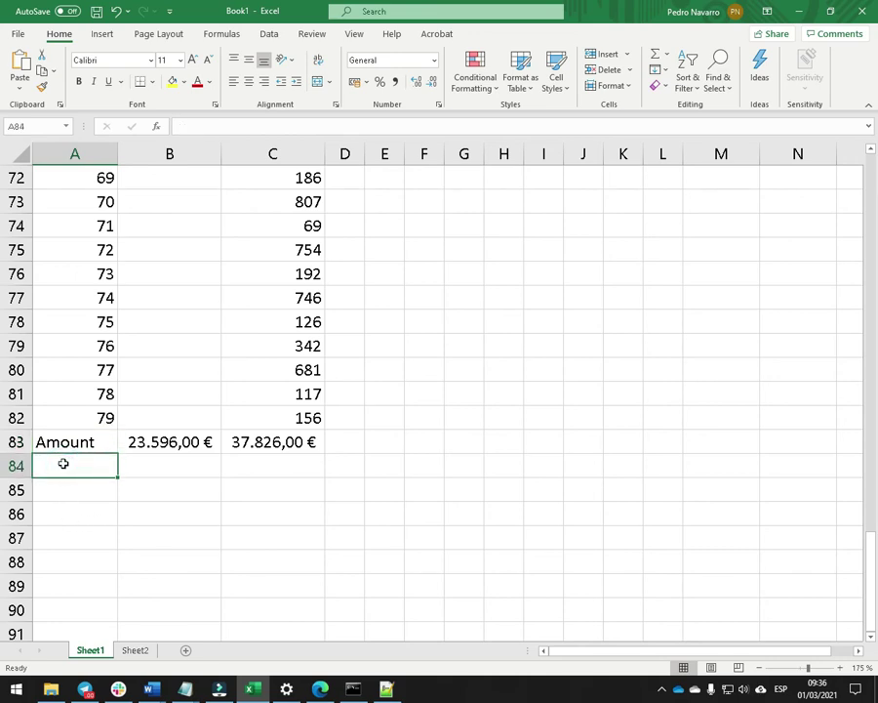
type("Withop")
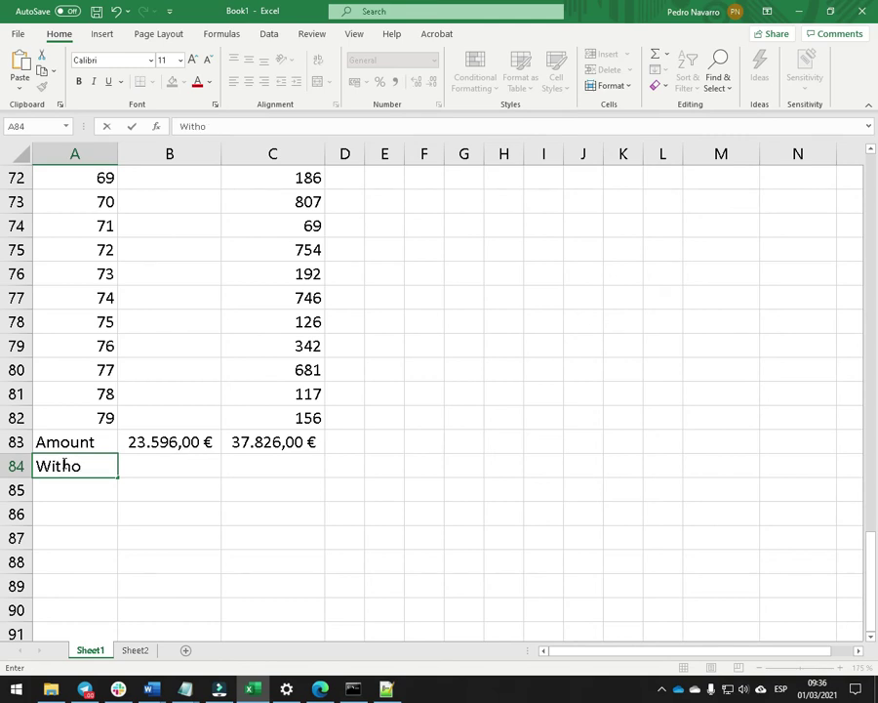
key("Tab")
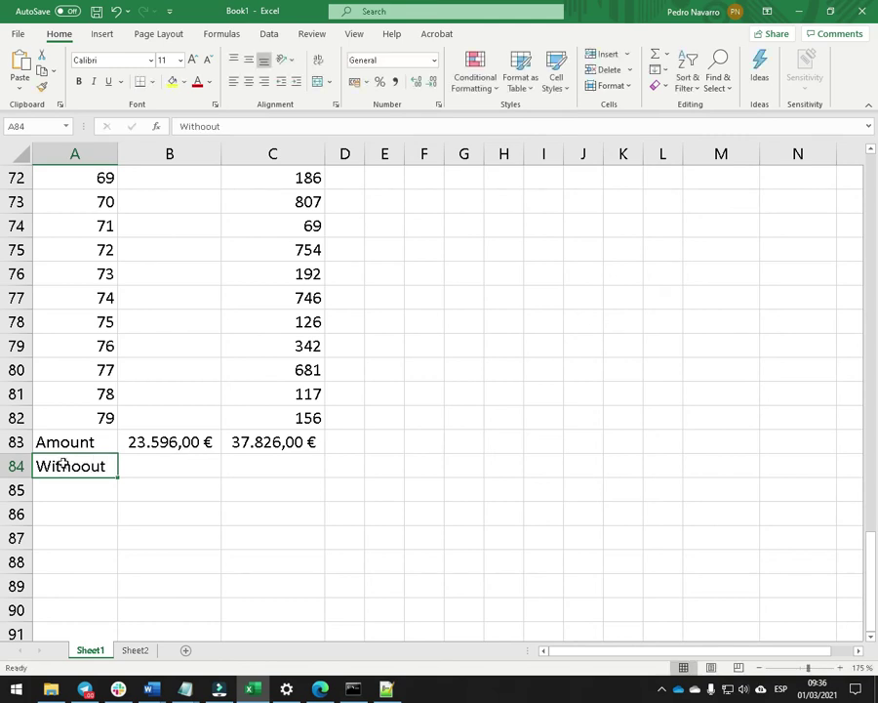
left_click(63, 465)
key("F2")
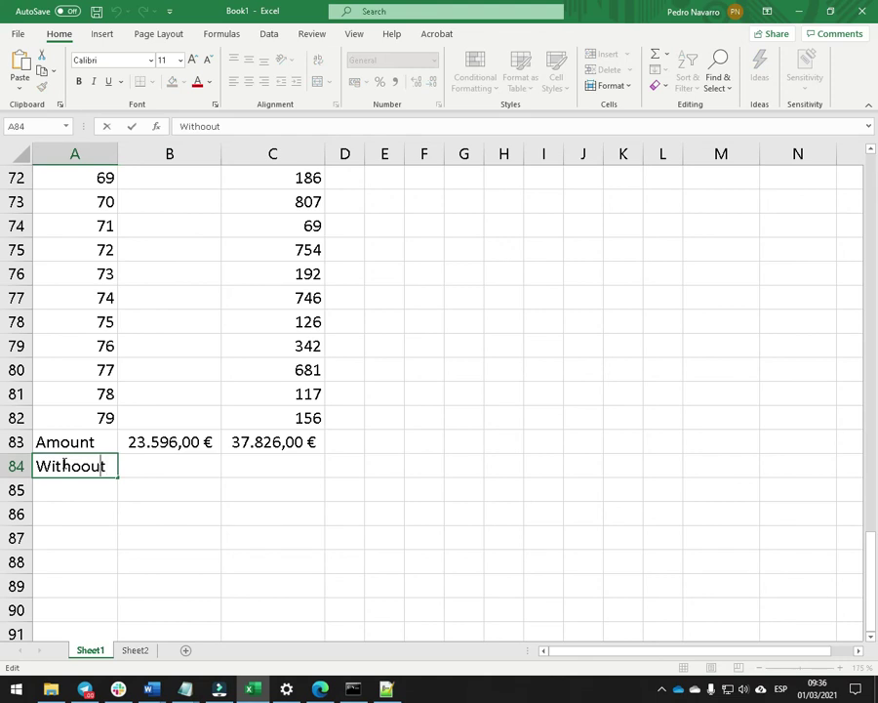
key("BackSpace")
key("Return")
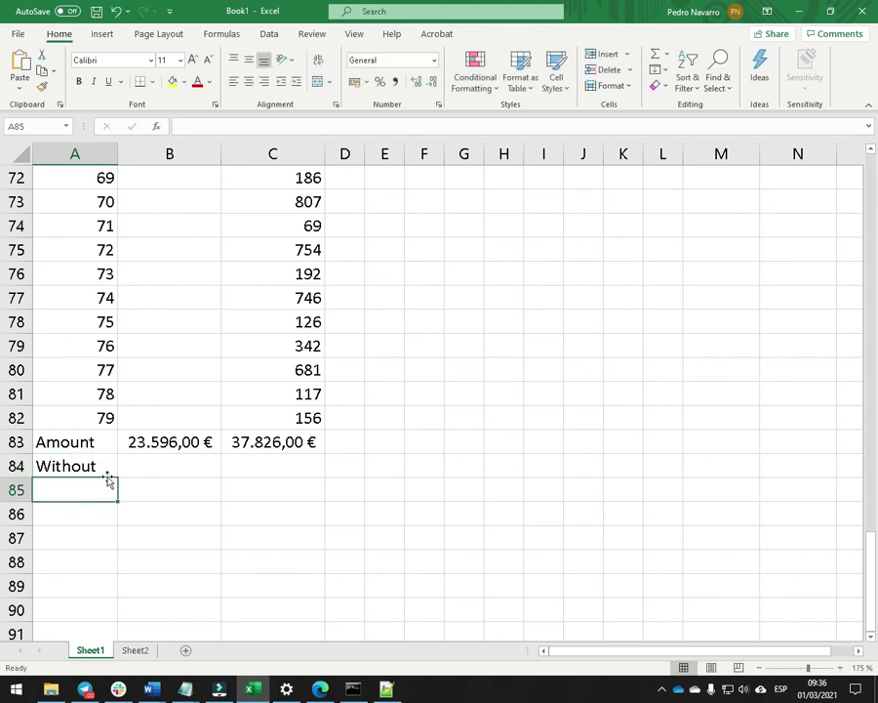
Enter =B83/1,21 in B84 and =C83/1,21 in C84 for the tax-excluded amounts.
left_click(176, 472)
type("=")
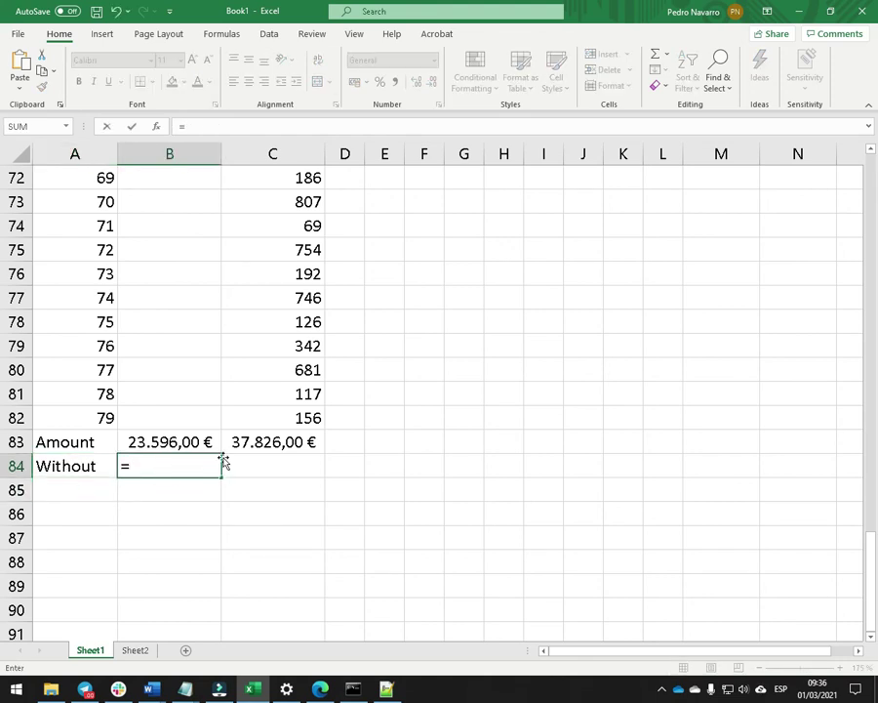
left_click(181, 445)
type("/1,21")
key("Return")
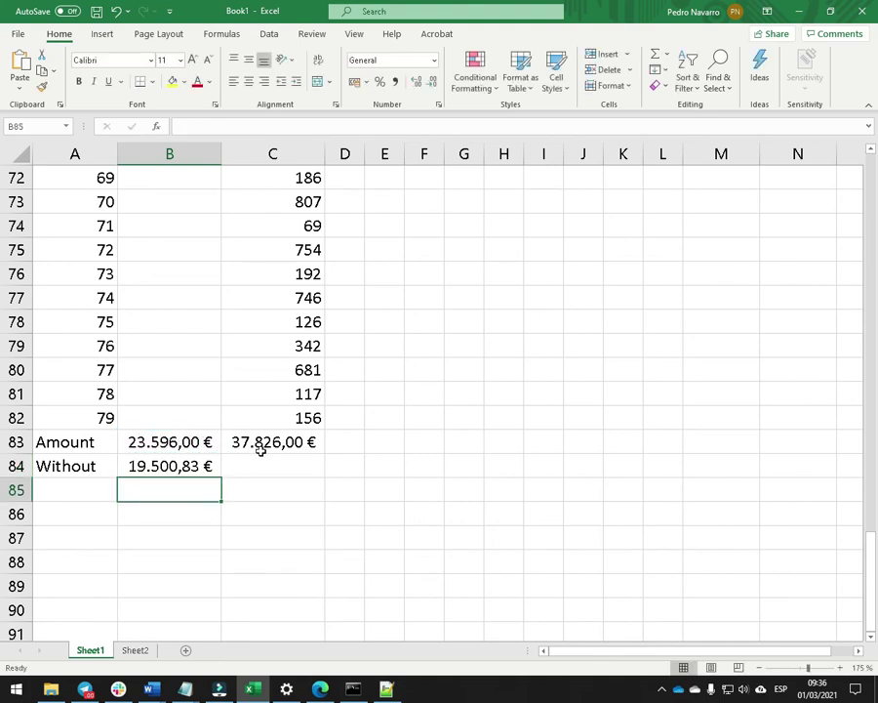
left_click(261, 450)
left_click(253, 473)
type("=")
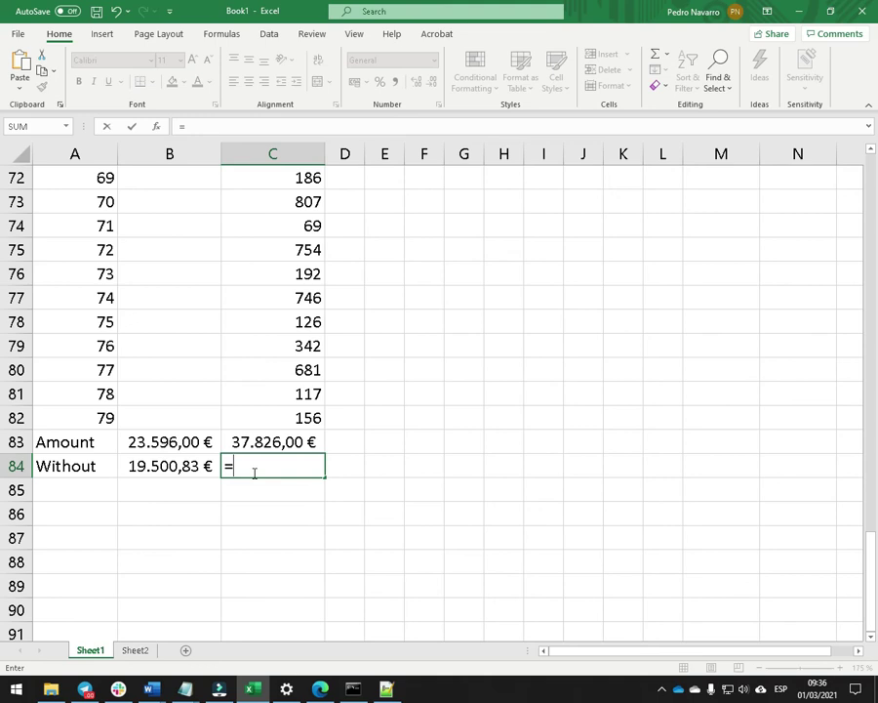
left_click(251, 441)
type("/1,21")
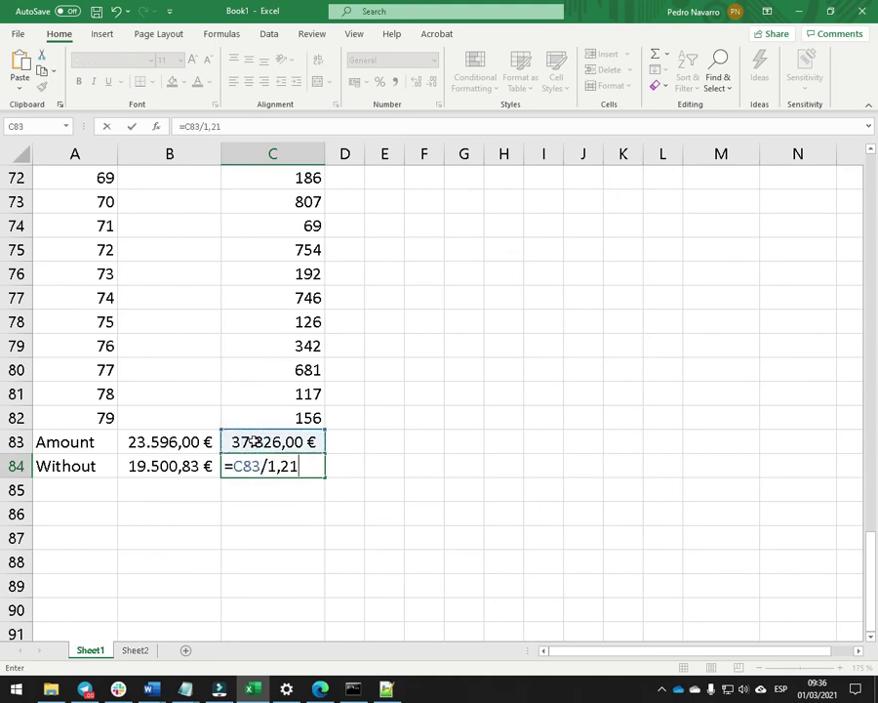
key("Return")
Check the B83 and B84 formulas and label row 85 'Fee'.
left_click(180, 444)
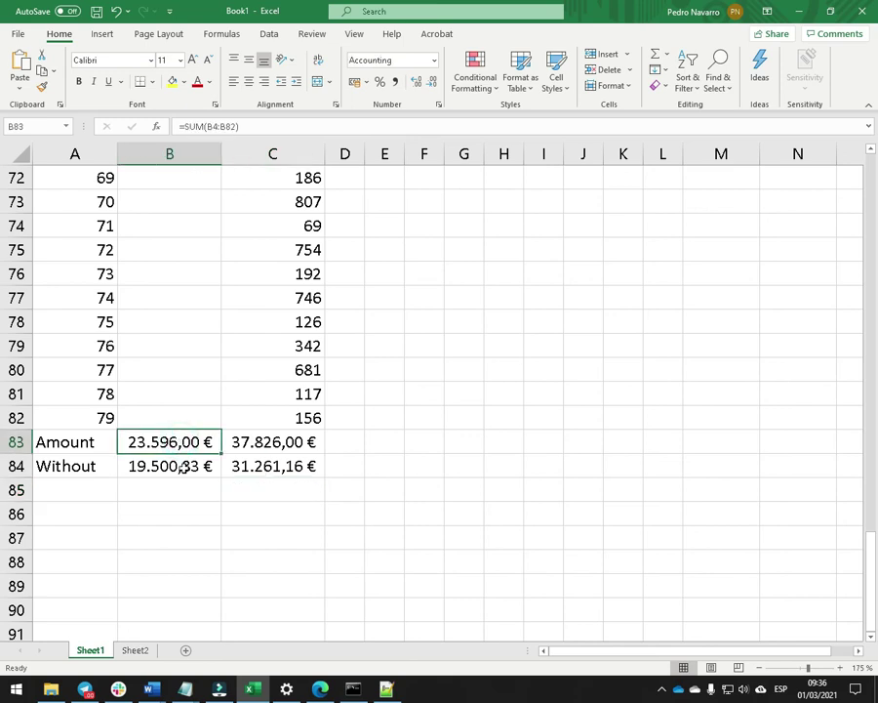
left_click(181, 465)
left_click(93, 487)
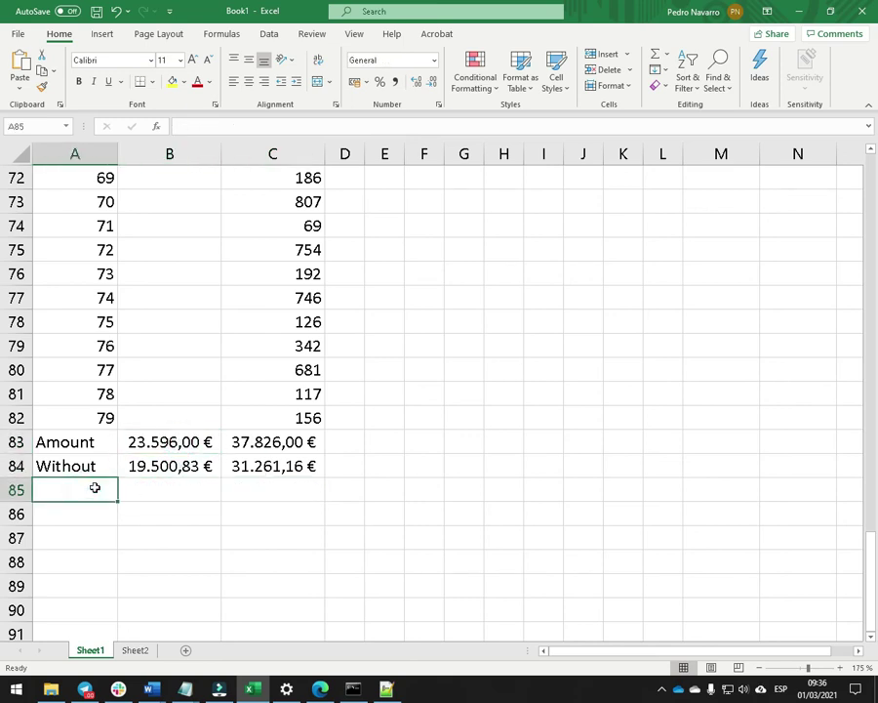
type("Fee")
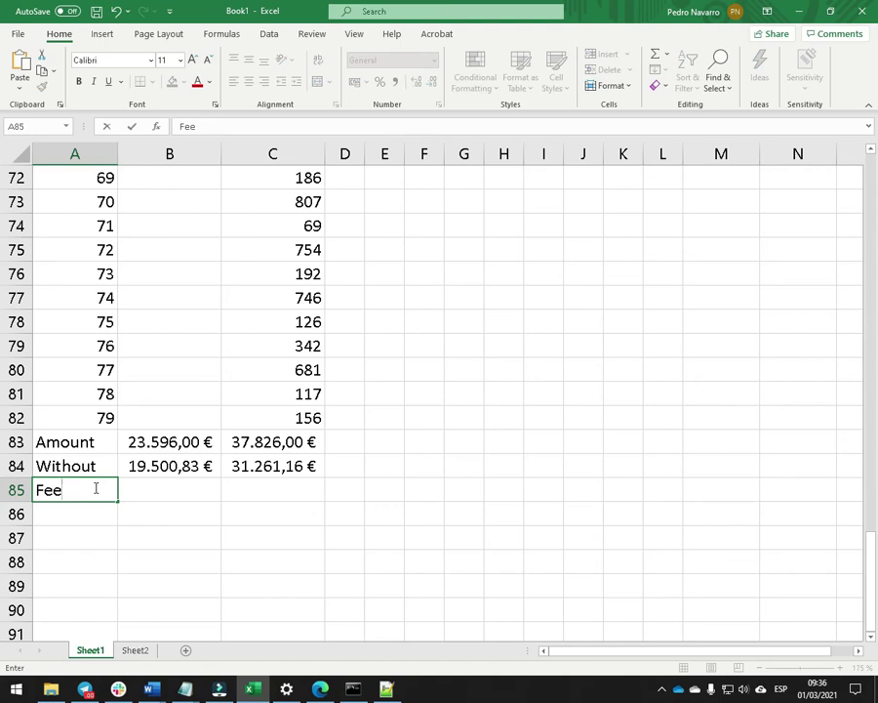
key("Return")
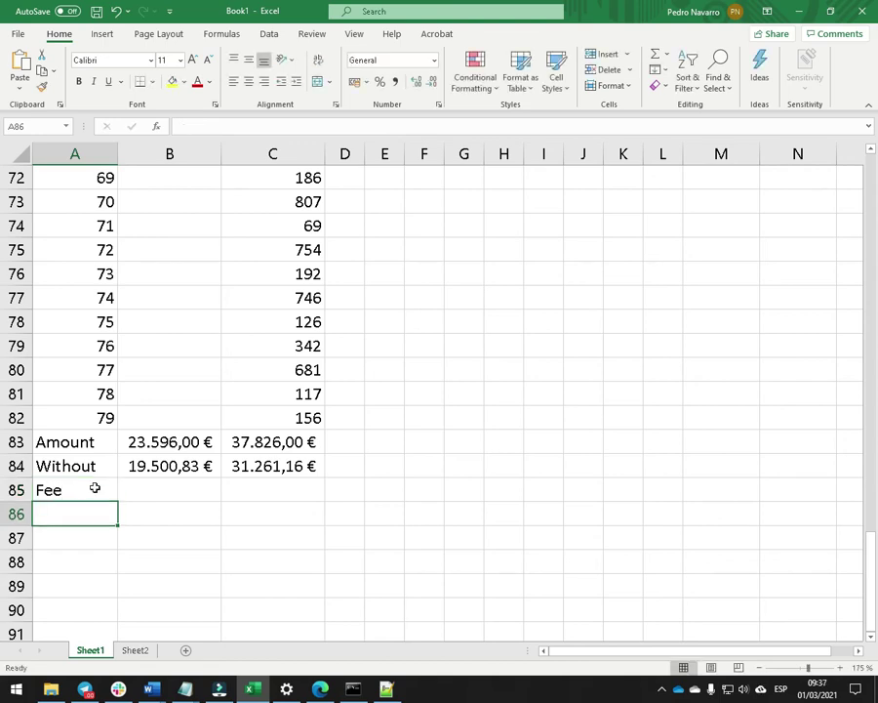
Enter =B83-B84 in B85, giving a fee of 4.095,17 €.
key("Up")
key("Right")
type("=")
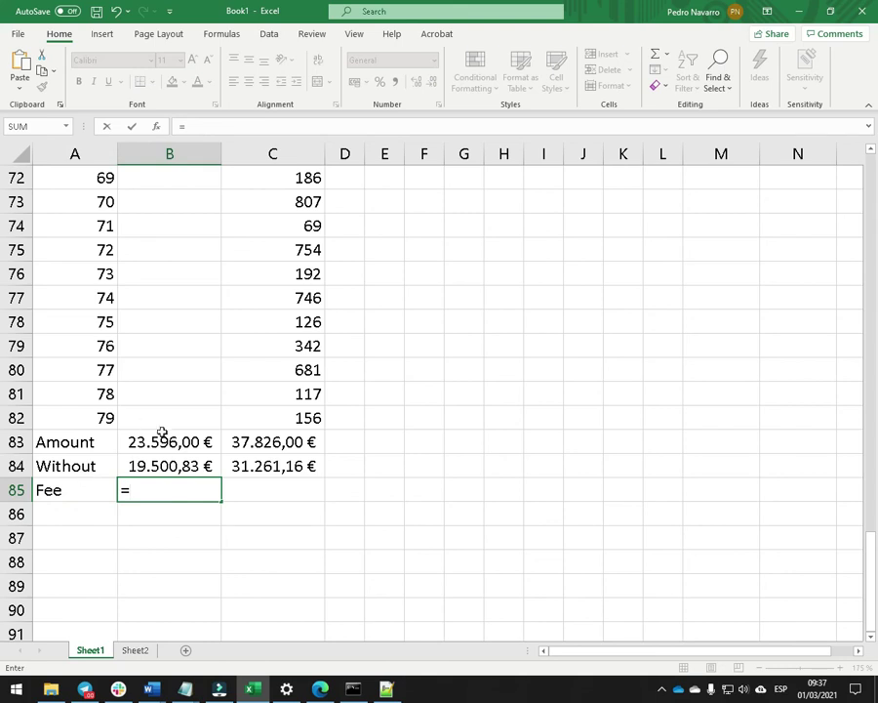
left_click(162, 440)
type("-")
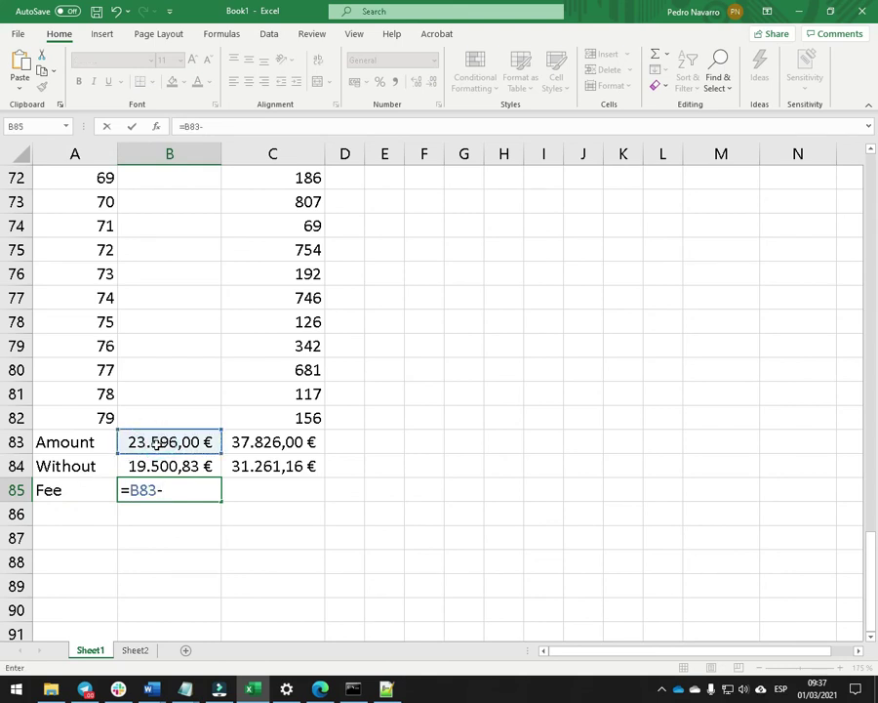
left_click(156, 466)
key("Return")
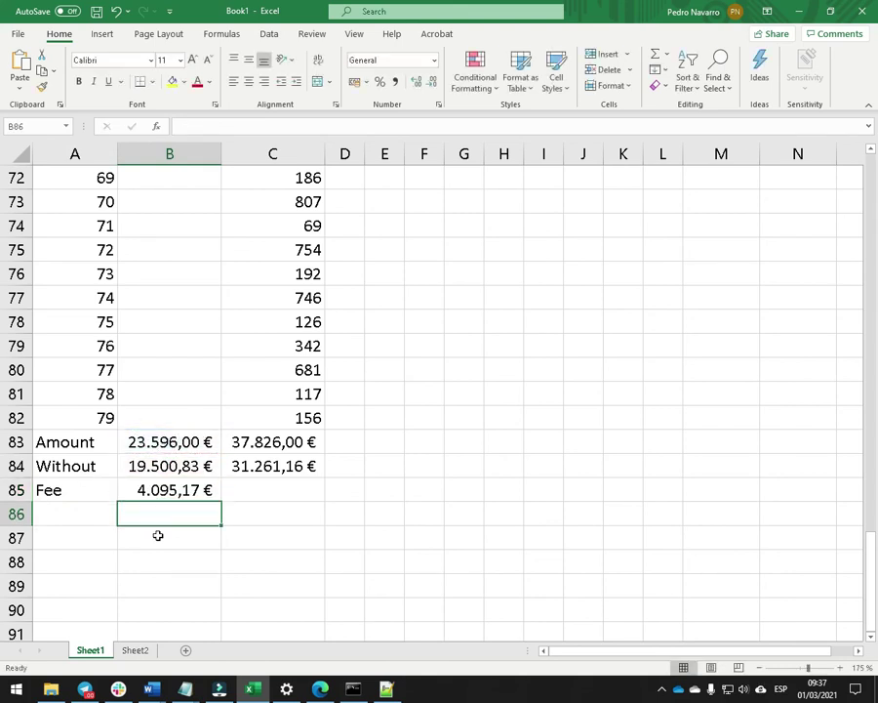
Enter =C83-C84 in C85, giving a fee of 6.564,84 €.
left_click(258, 483)
type("=")
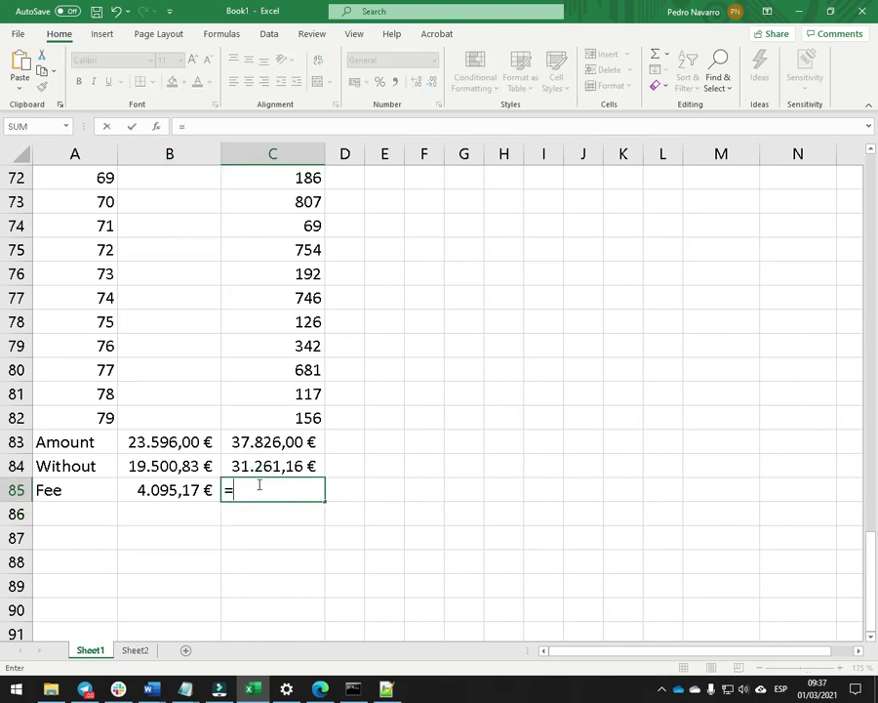
left_click(259, 441)
type("-")
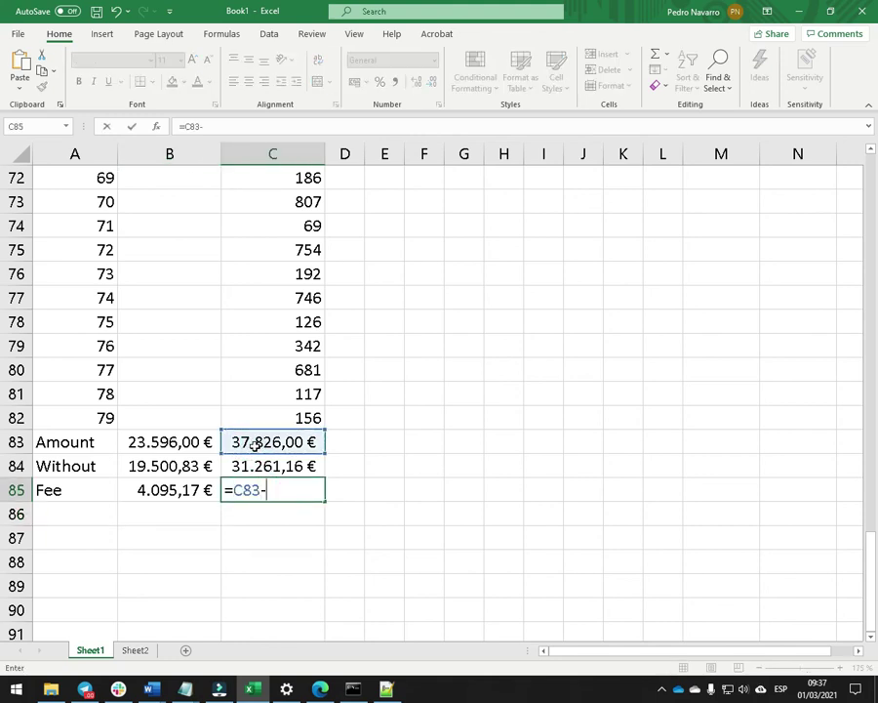
left_click(246, 466)
key("Return")
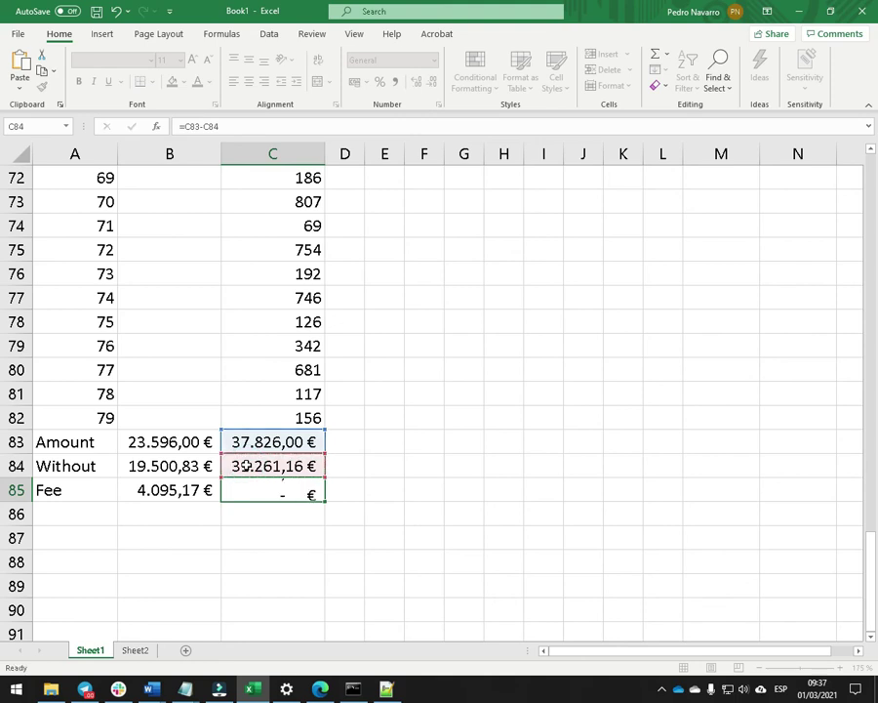
left_click(146, 442)
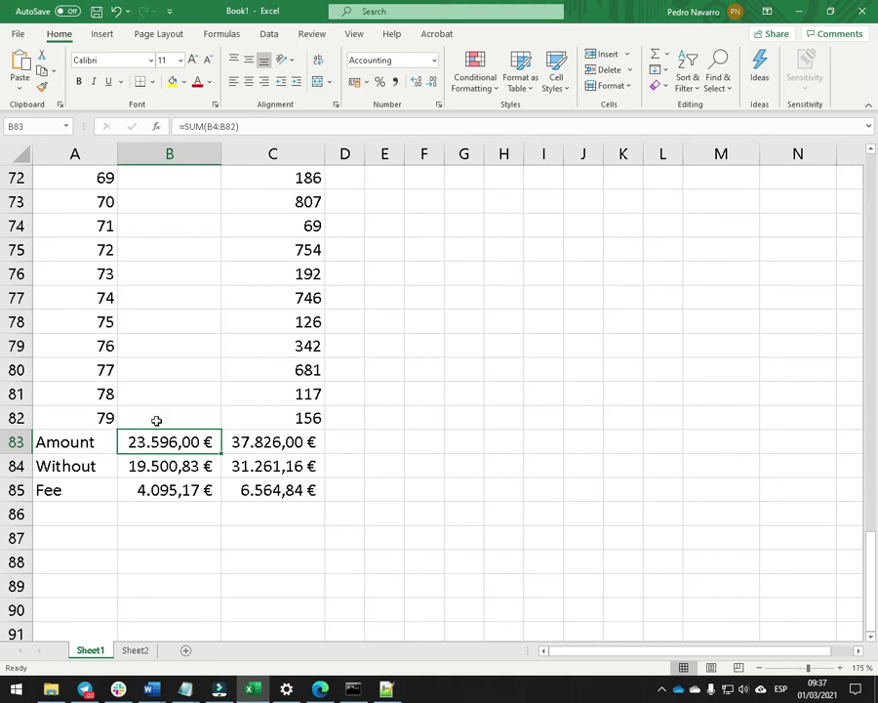
left_click(273, 446)
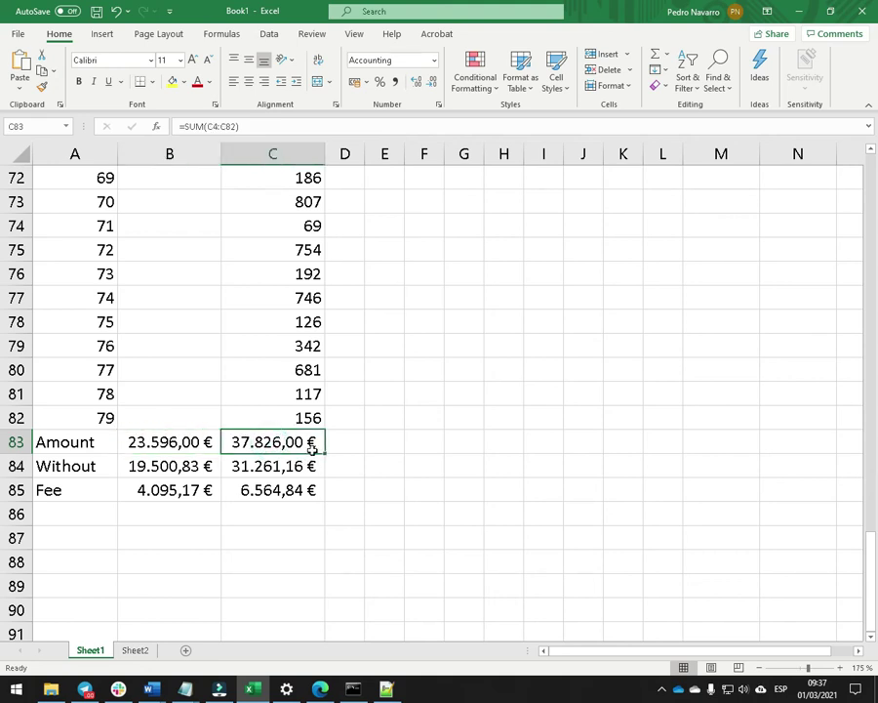
left_click(152, 470)
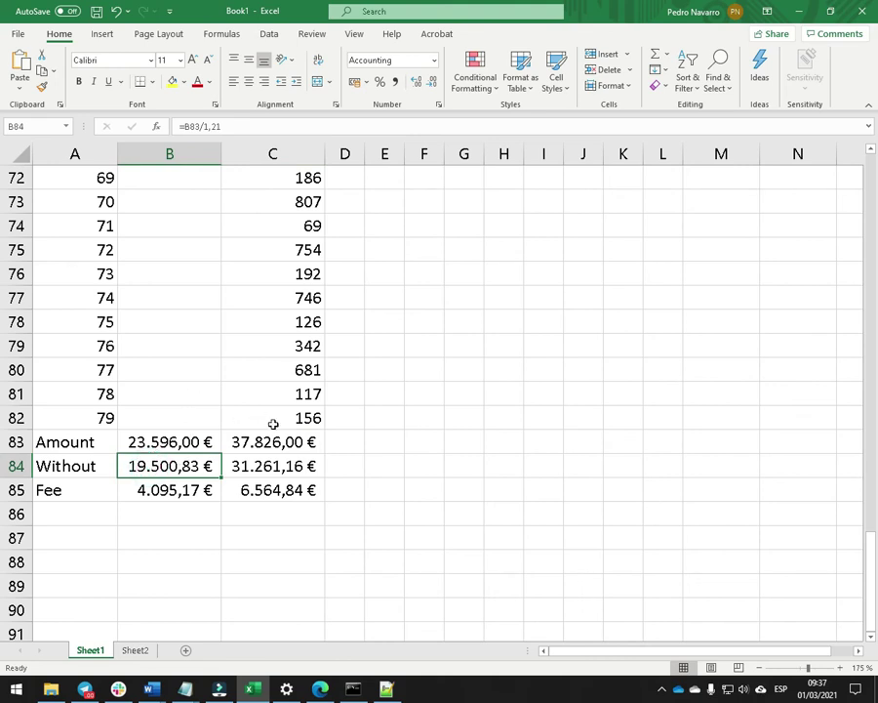
left_click(294, 467)
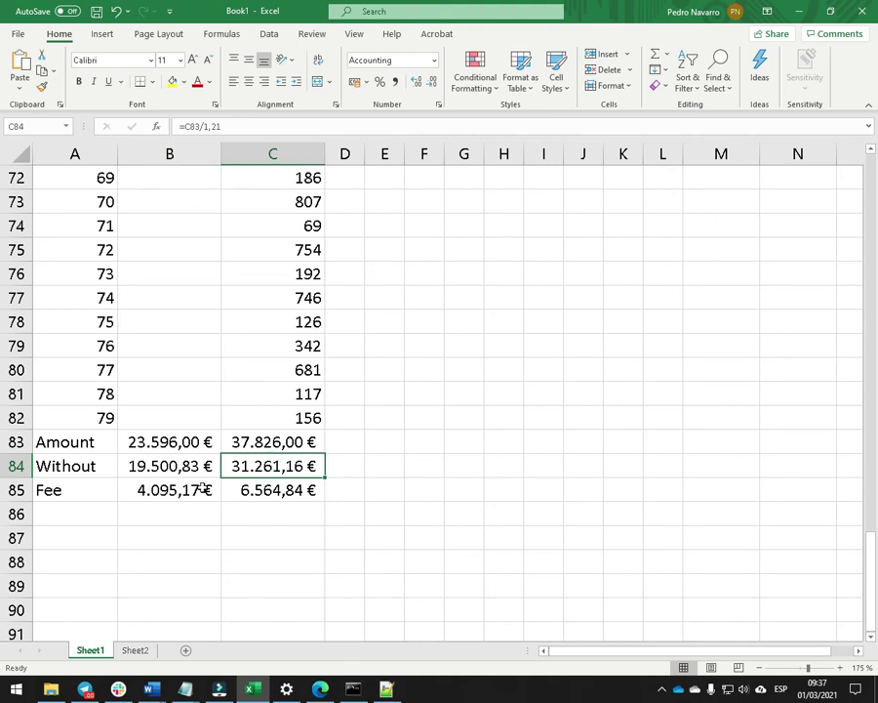
left_click(170, 494)
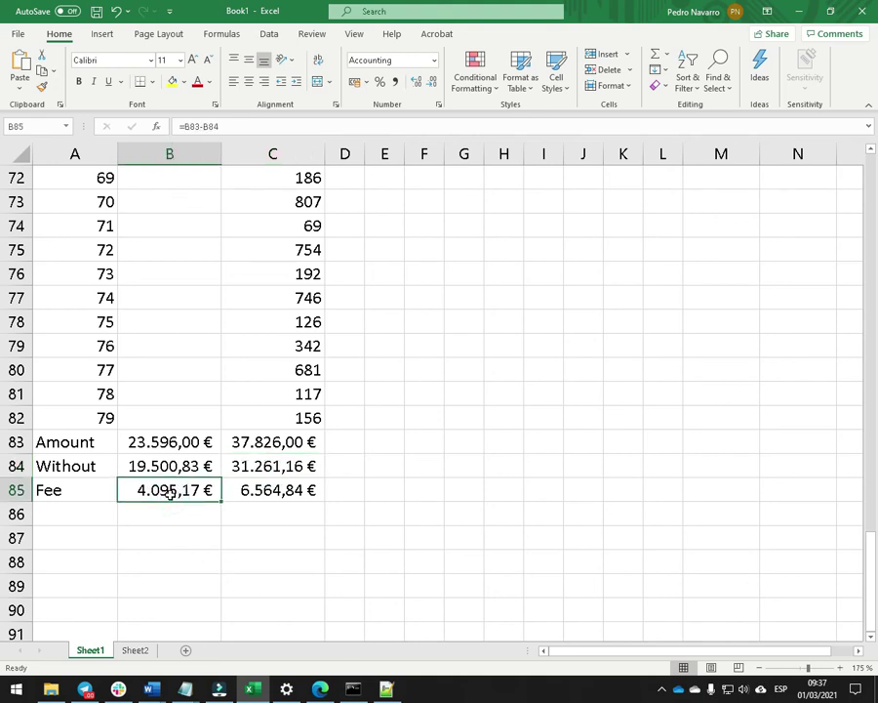
left_click(270, 496)
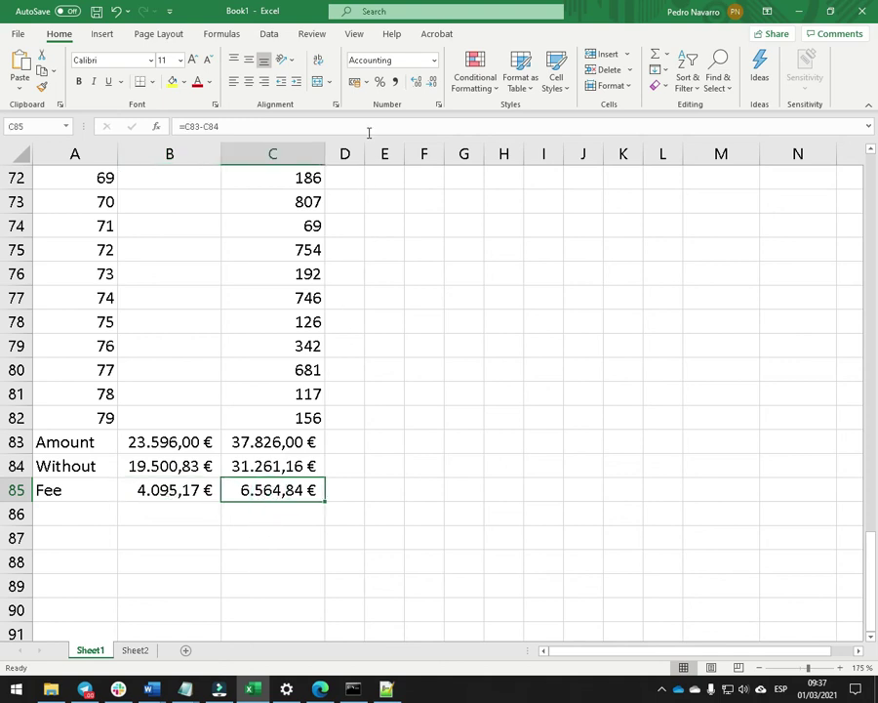
left_click(350, 486)
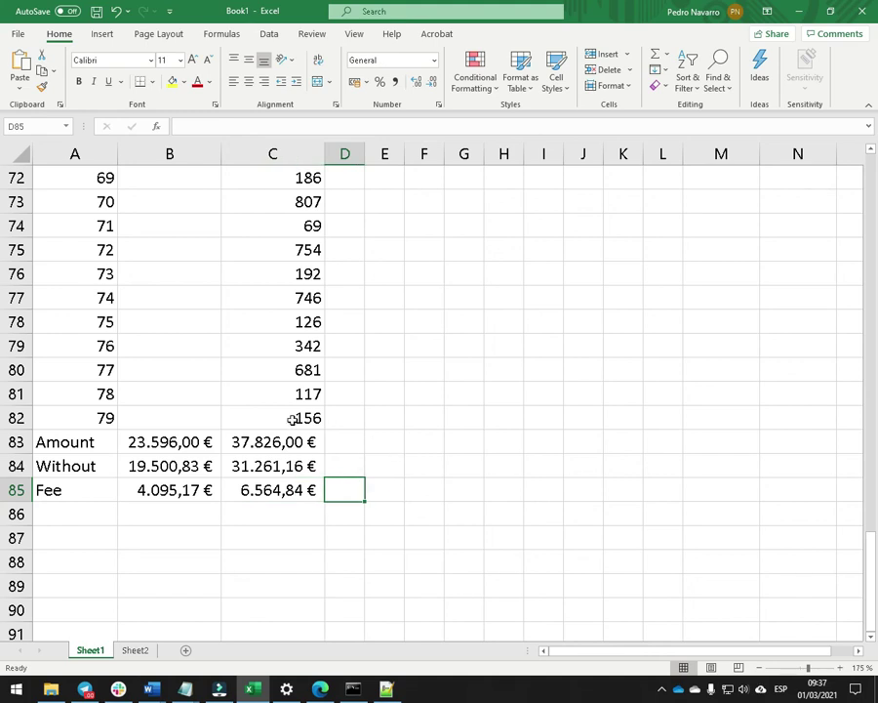
scroll(293, 420, "up", 20)
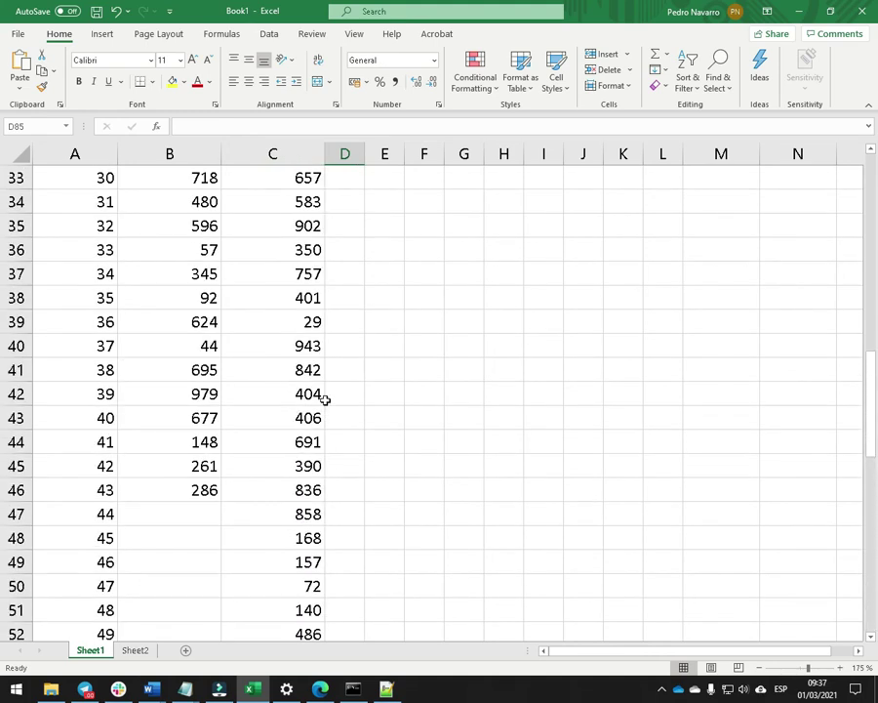
scroll(263, 391, "down", 1)
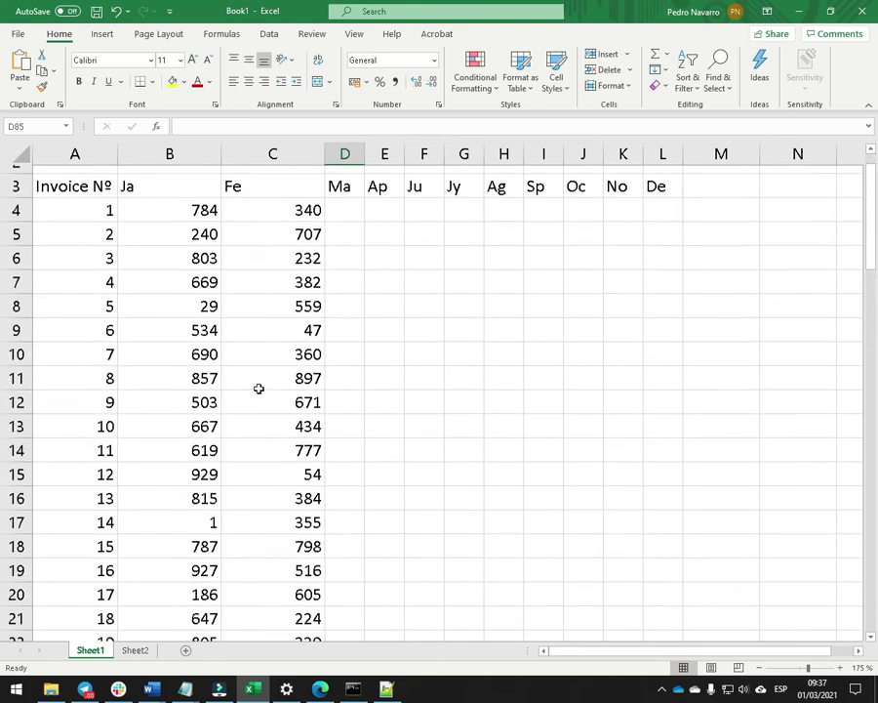
scroll(193, 236, "up", 1)
left_click_drag(181, 250, 207, 252)
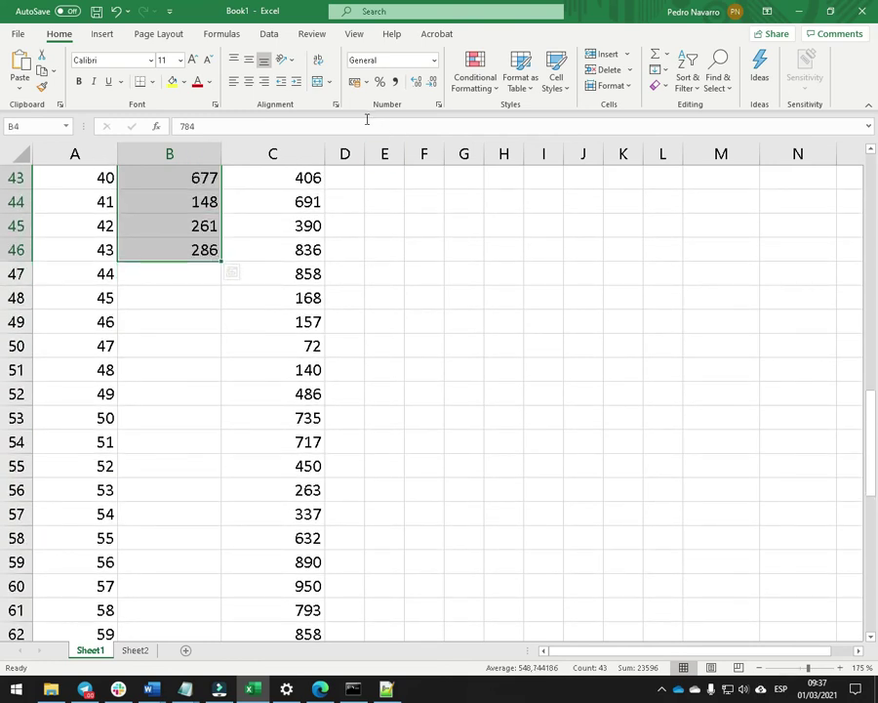
Apply euro Accounting format to the Ja amounts in column B and Fe amounts in column C.
left_click(354, 82)
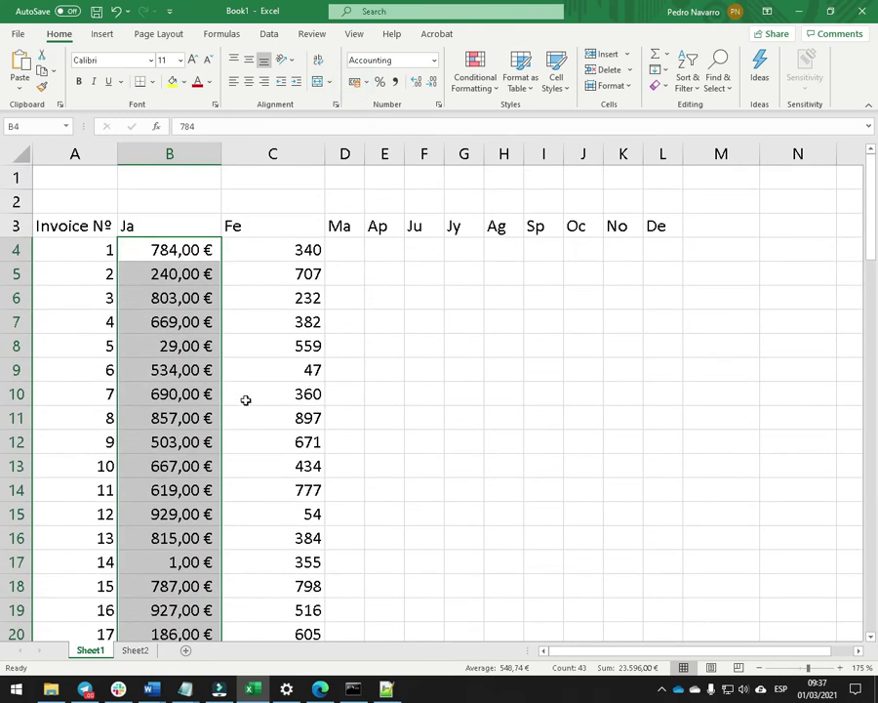
left_click_drag(313, 250, 297, 511)
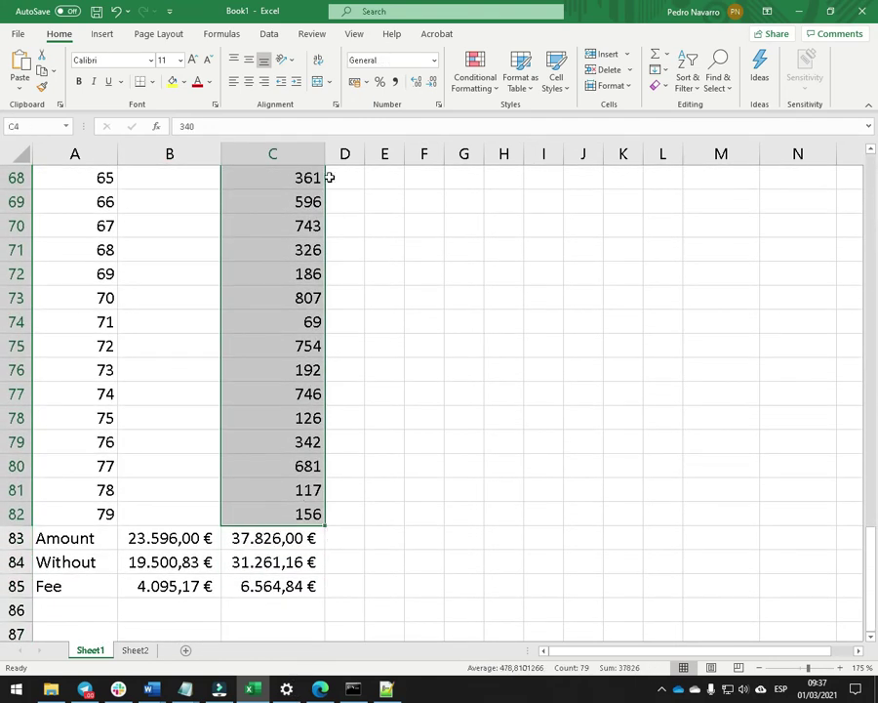
left_click(355, 86)
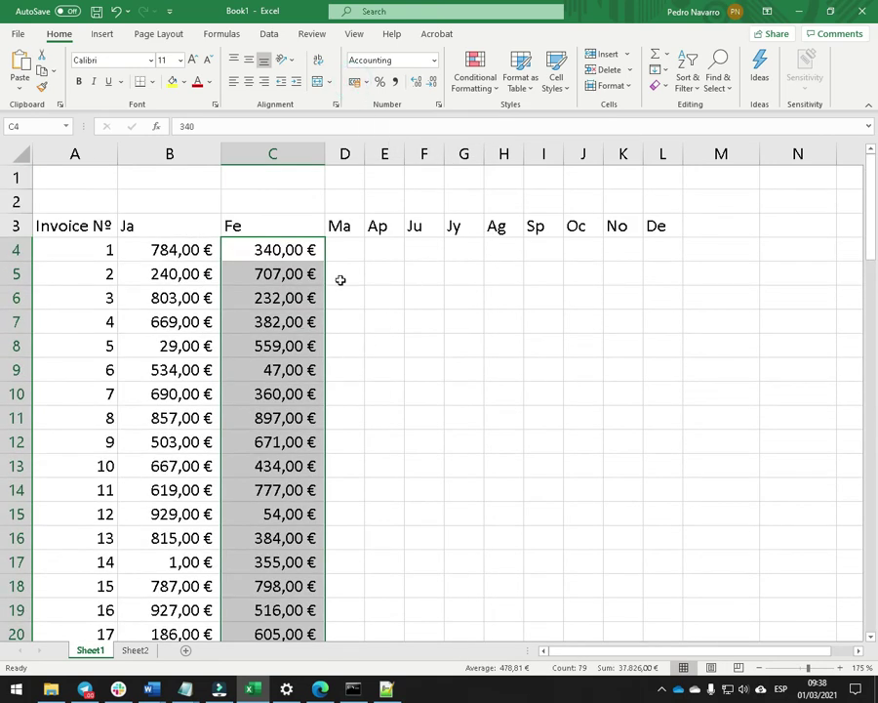
scroll(341, 280, "down", 5)
scroll(341, 280, "down", 6)
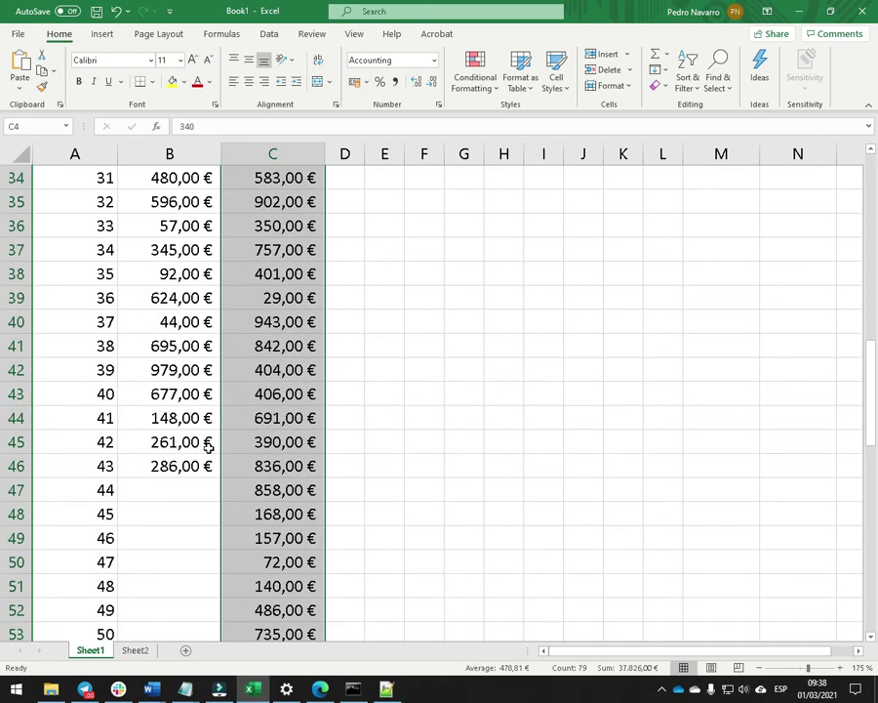
scroll(208, 445, "up", 1)
scroll(208, 446, "down", 15)
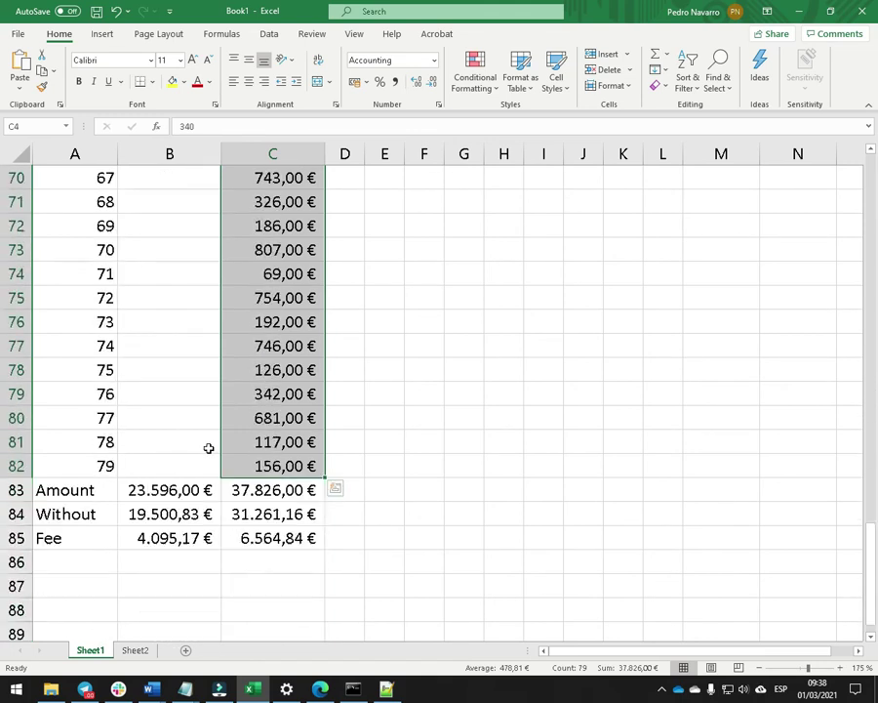
Bring the Word exercise document to the front from the taskbar.
scroll(331, 402, "up", 18)
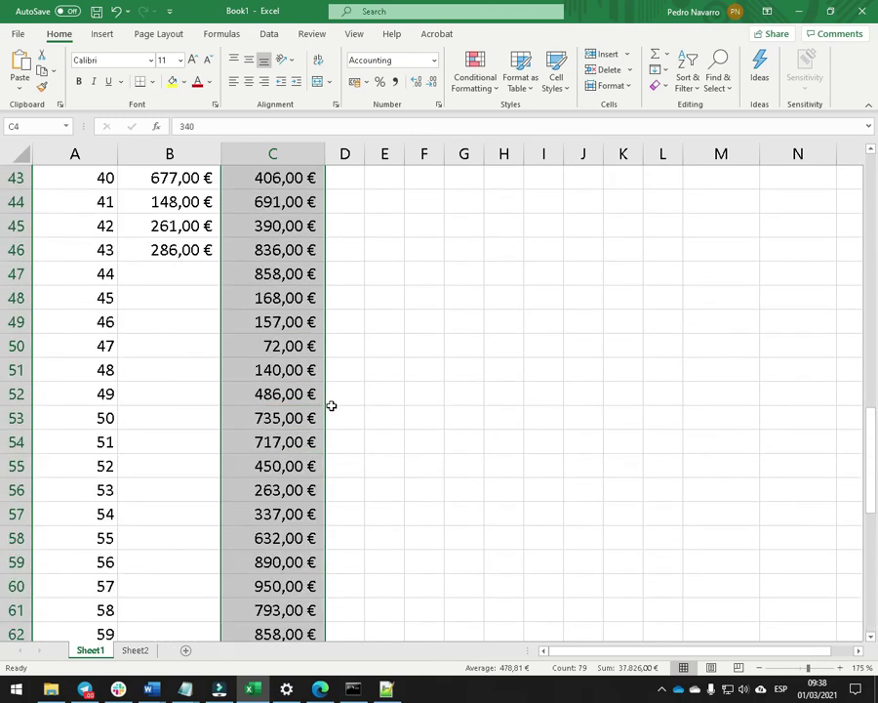
scroll(331, 405, "up", 7)
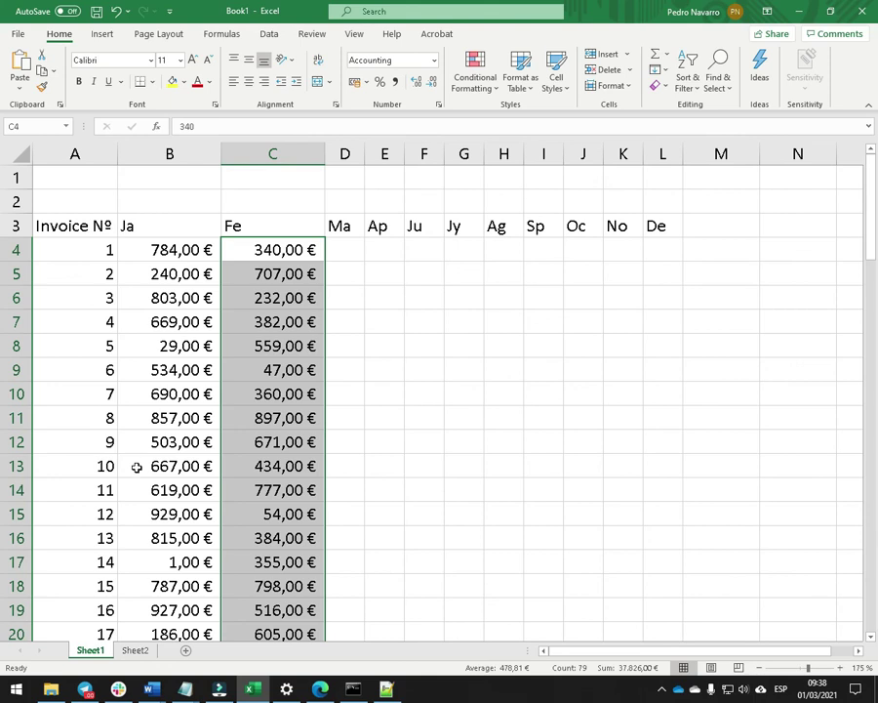
left_click(152, 689)
left_click(515, 612)
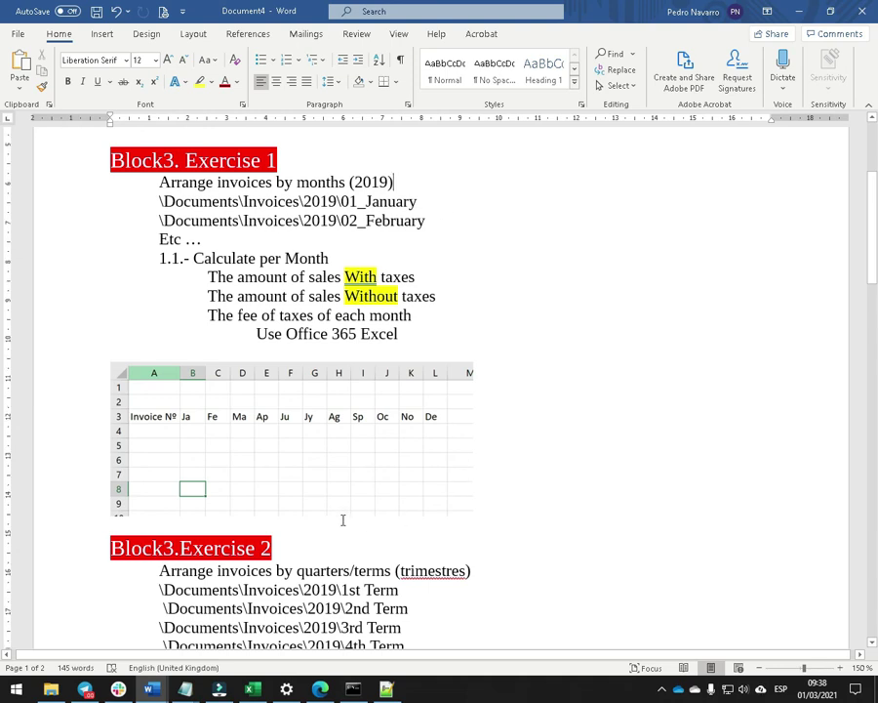
Copy '1st Term' into the Exercise 1 title so it reads '(1st Term - 2019)'.
scroll(341, 517, "down", 2)
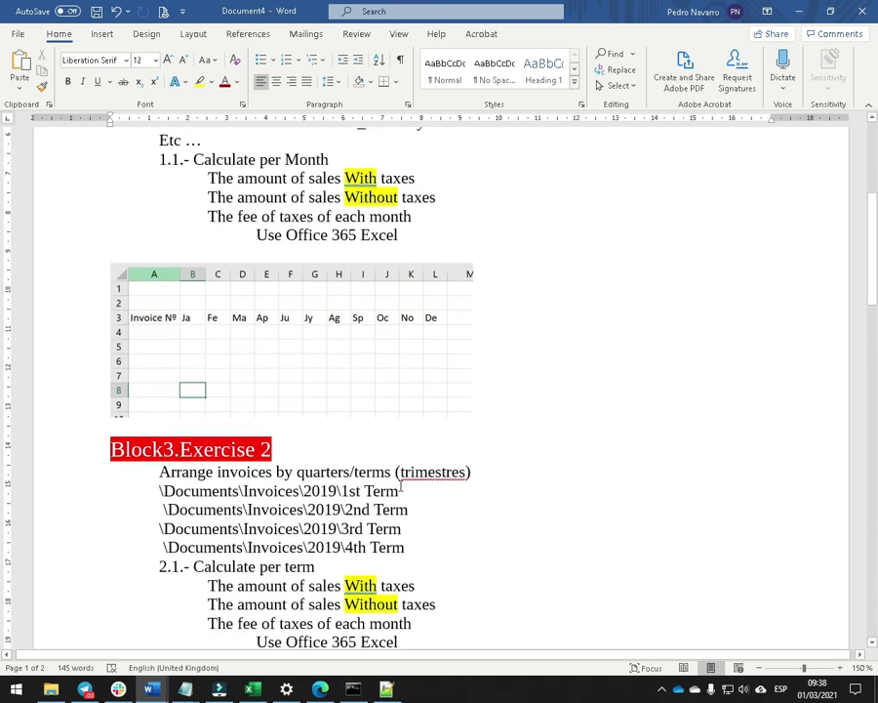
left_click_drag(400, 491, 341, 491)
key("ctrl+c")
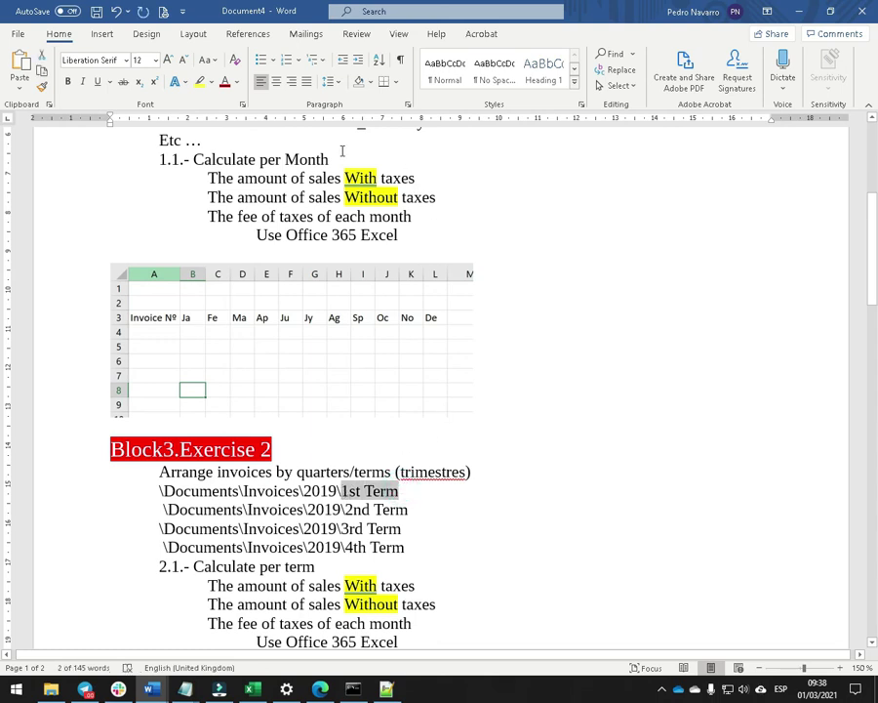
scroll(342, 150, "up", 4)
left_click(353, 281)
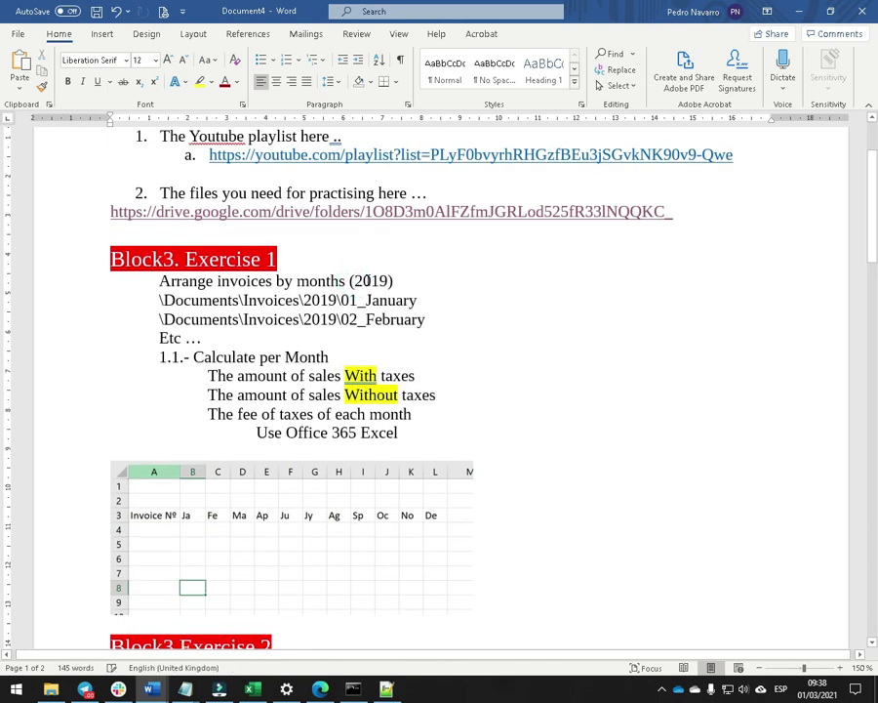
key("ctrl+v")
type("-")
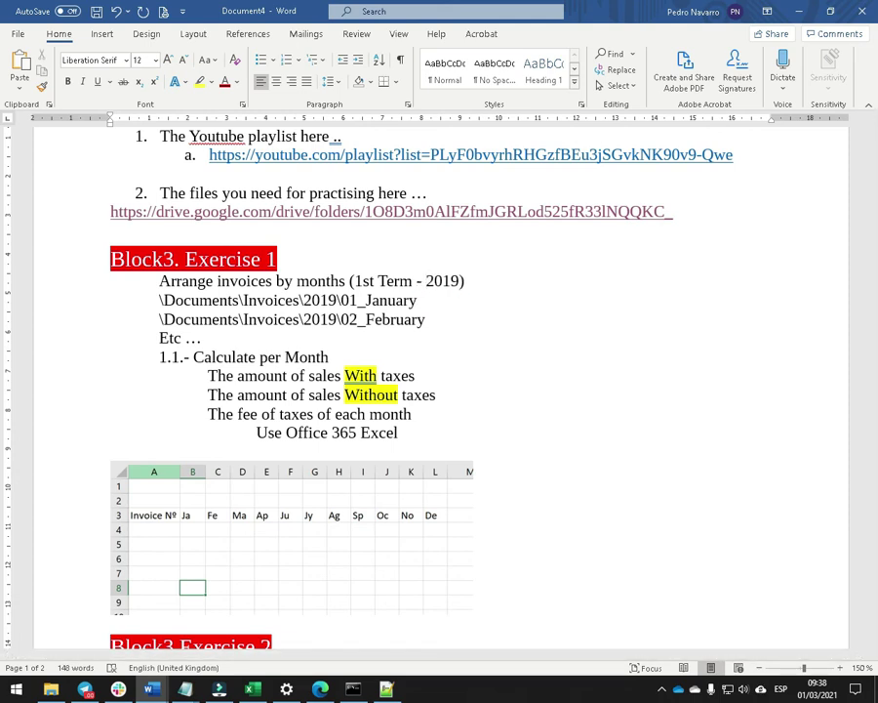
key("alt+Tab")
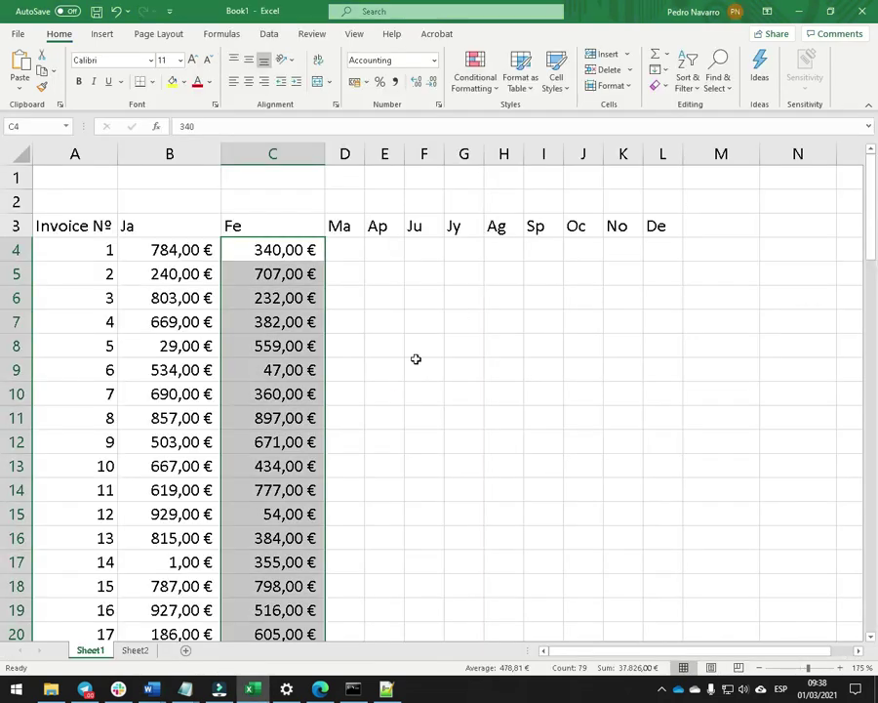
Deselect column C in Excel and switch to the Command Prompt window.
left_click(236, 350)
scroll(392, 277, "down", 12)
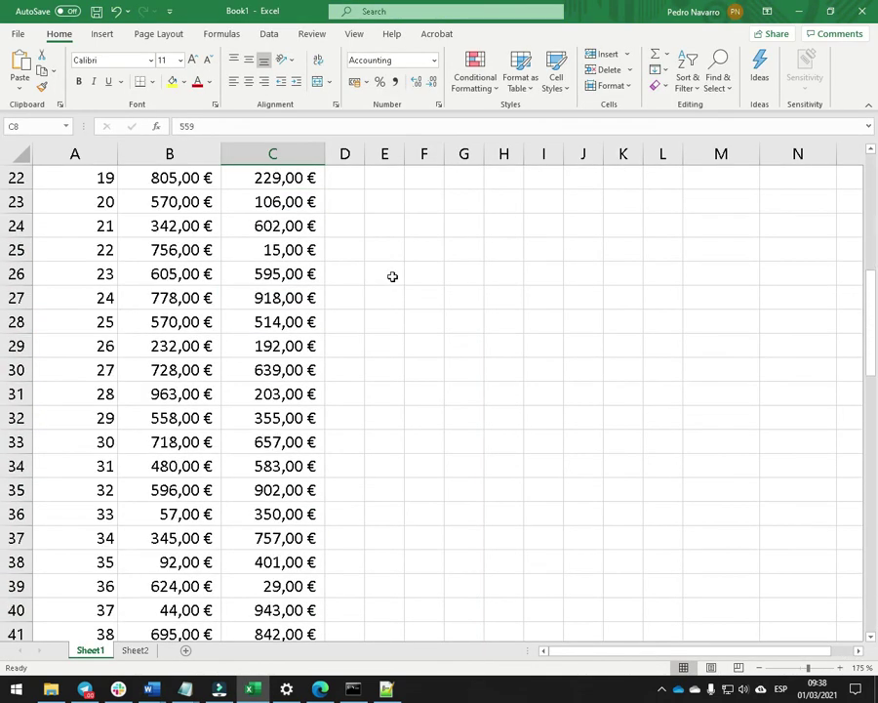
left_click(352, 690)
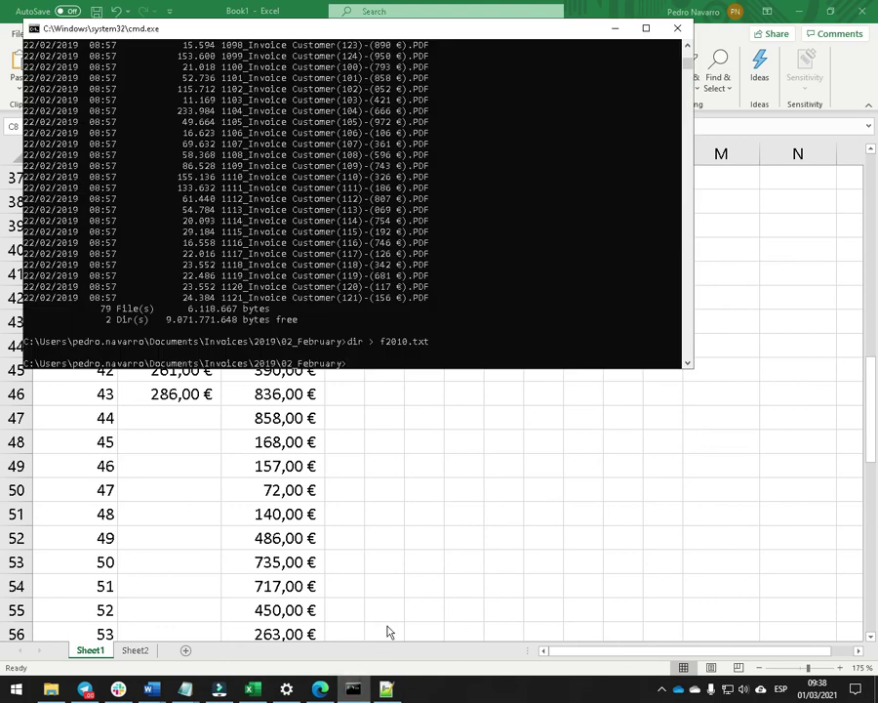
key("alt+Tab")
key("alt+Tab")
Run cd .. and dir to list 01_January and 02_February, then bring f2010.txt forward in Notepad++.
type("cd ..")
key("Return")
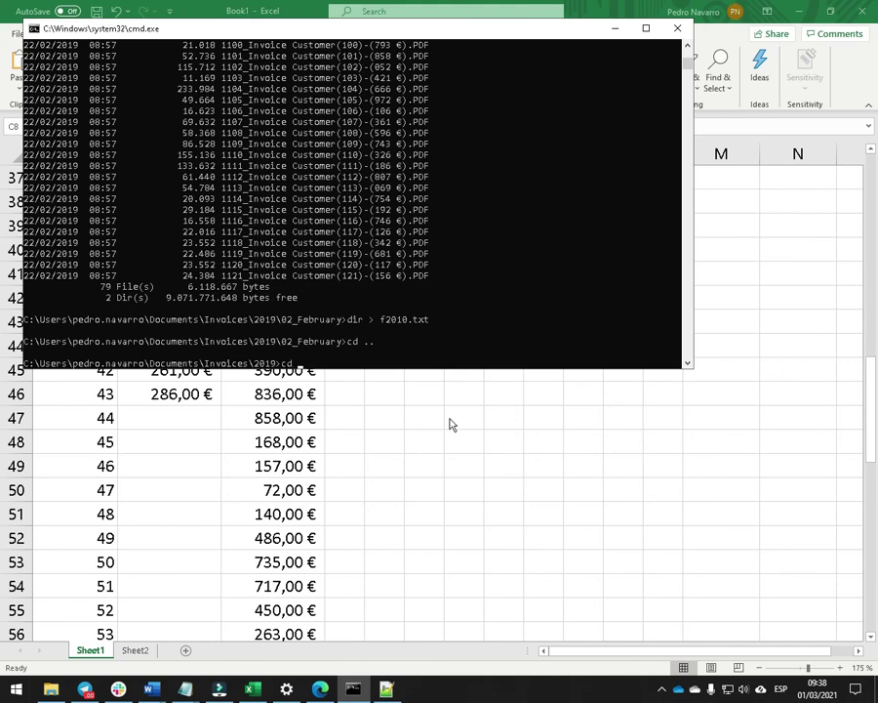
type("dir")
key("Return")
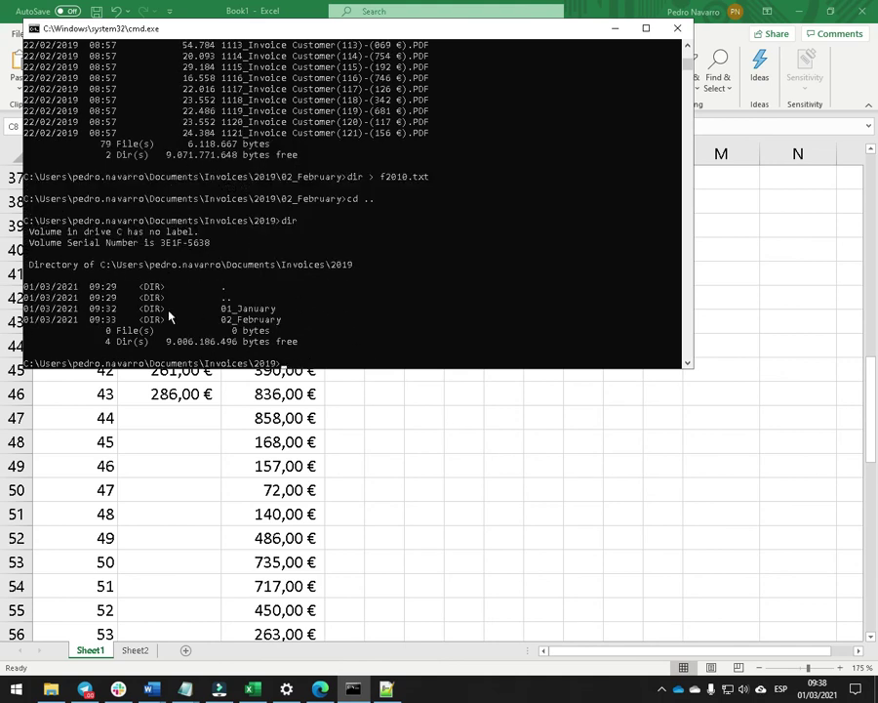
left_click(383, 442)
left_click(386, 689)
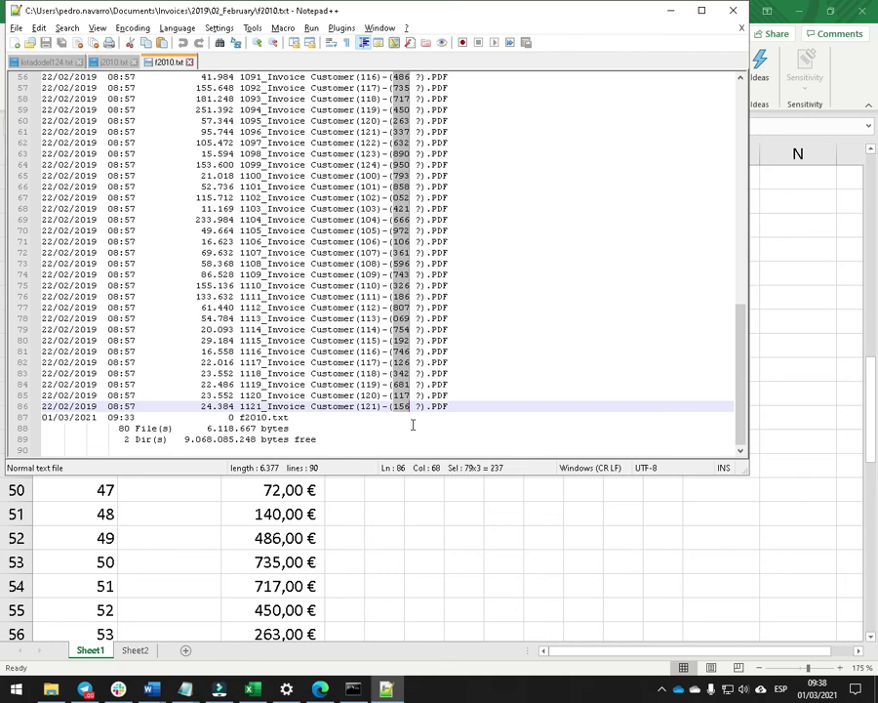
Show the 02_February invoices folder in File Explorer, then switch to Wondershare Filmora.
left_click(51, 689)
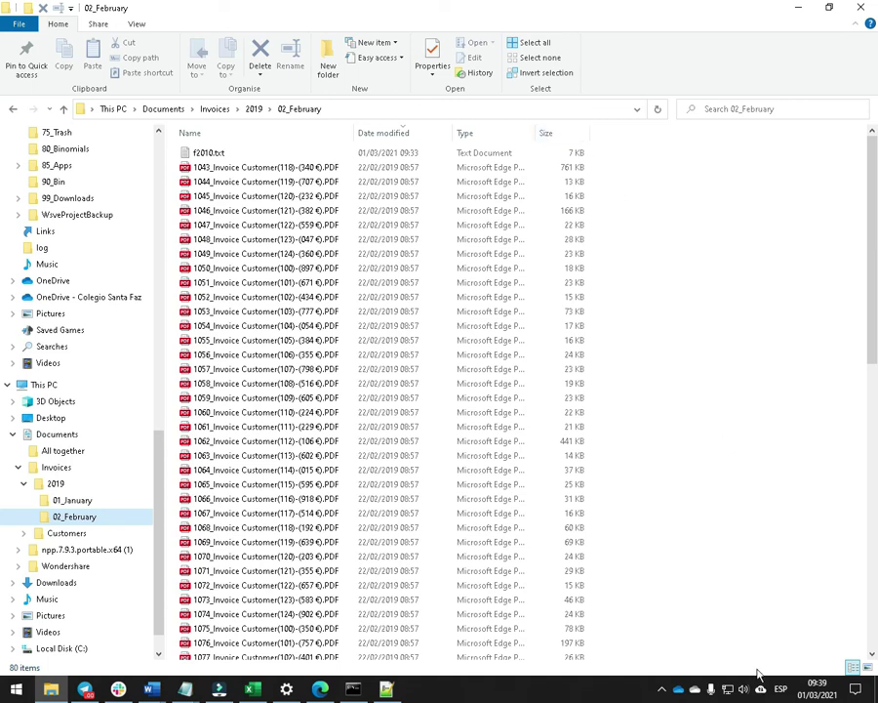
left_click(219, 689)
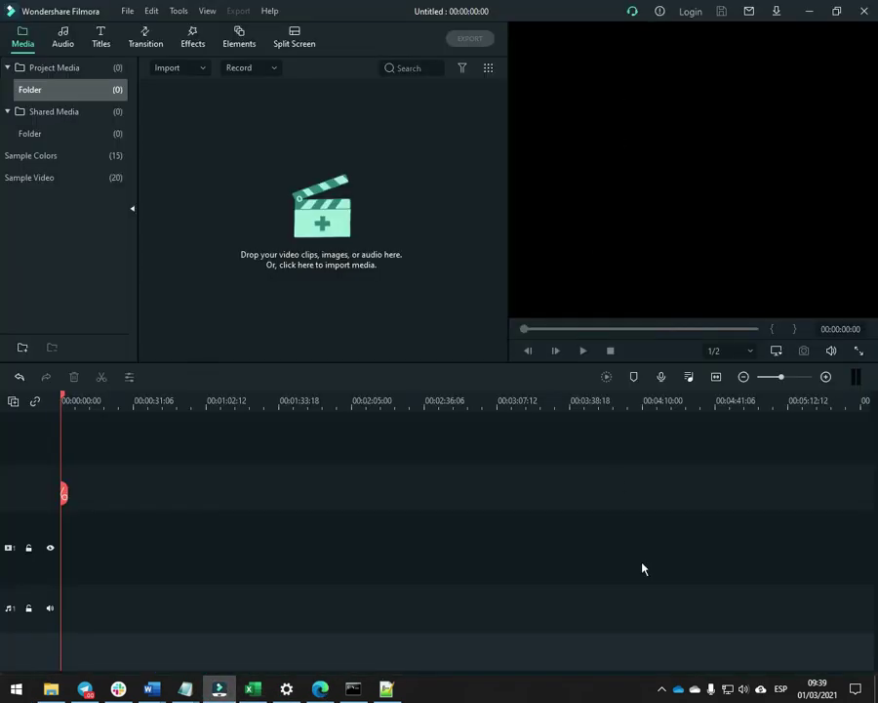
Open the Filmora recorder controls from the system tray, reposition the panel, and stop the recording.
left_click(662, 688)
left_click(701, 635)
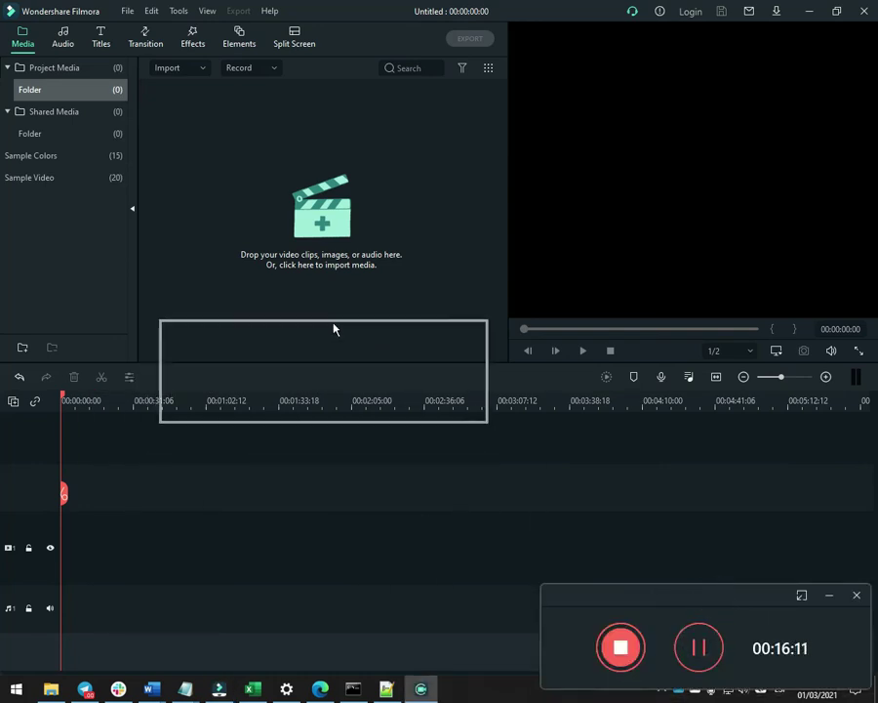
left_click_drag(334, 329, 335, 311)
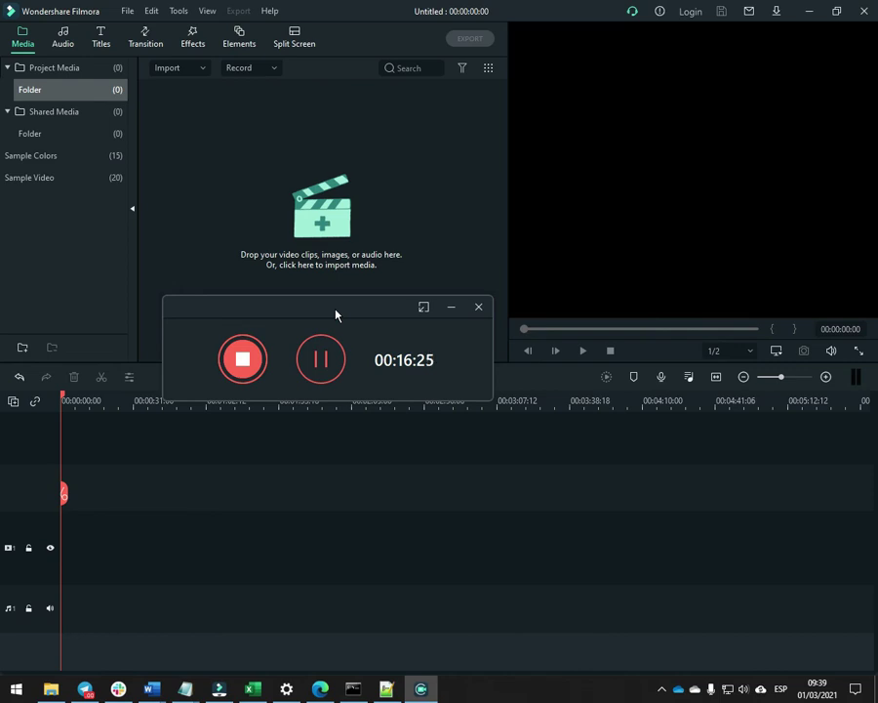
left_click(239, 372)
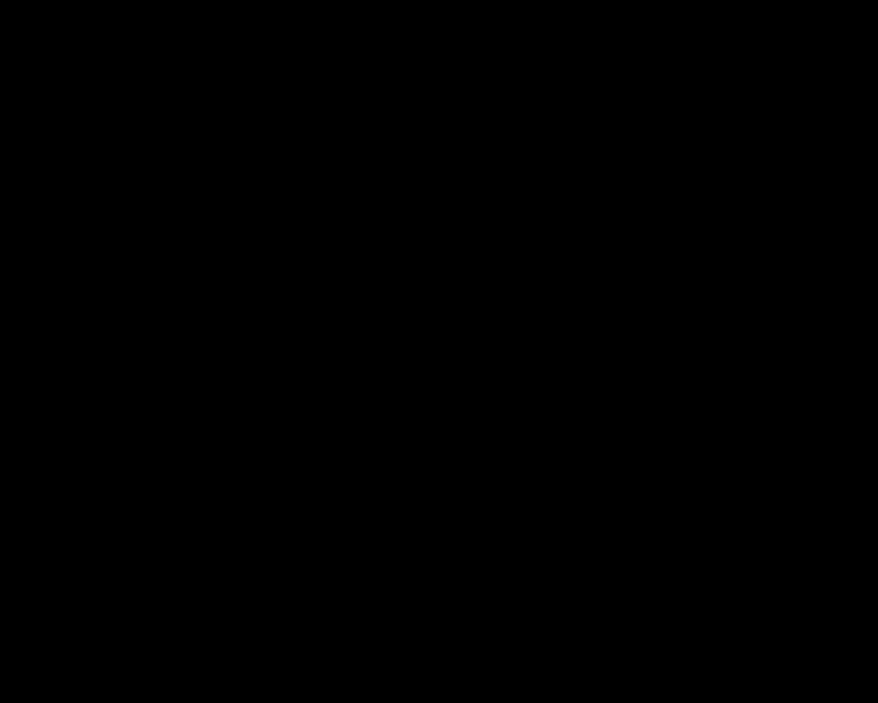